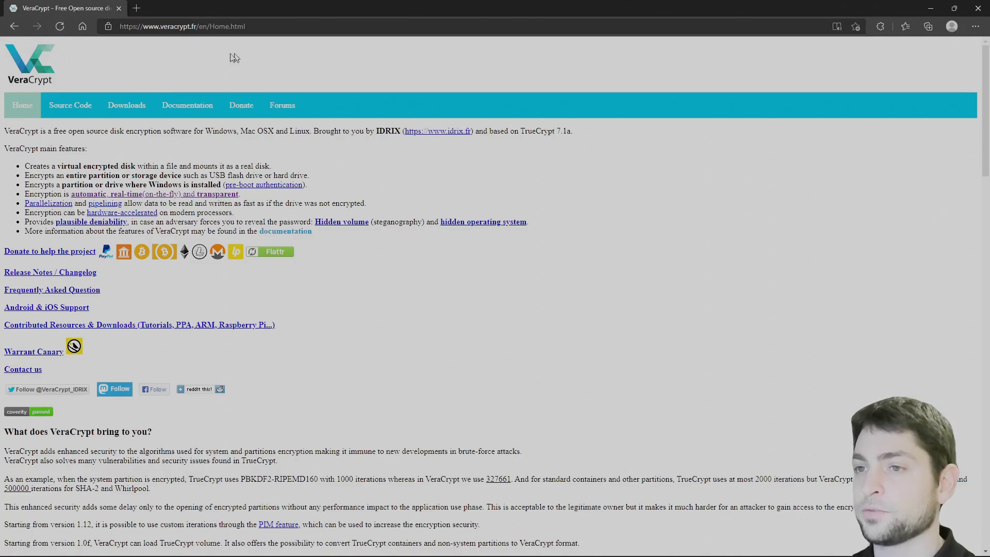
Download the VeraCrypt Setup 1.25.4.exe Windows installer from the veracrypt.fr Downloads page
left_click(136, 111)
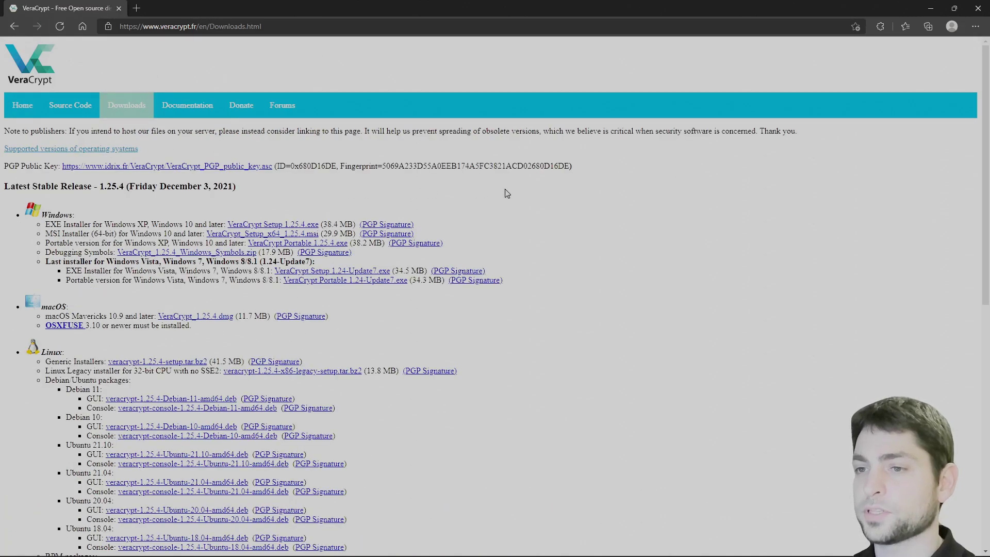
scroll(504, 192, "down", 5)
scroll(570, 186, "down", 5)
scroll(568, 185, "up", 10)
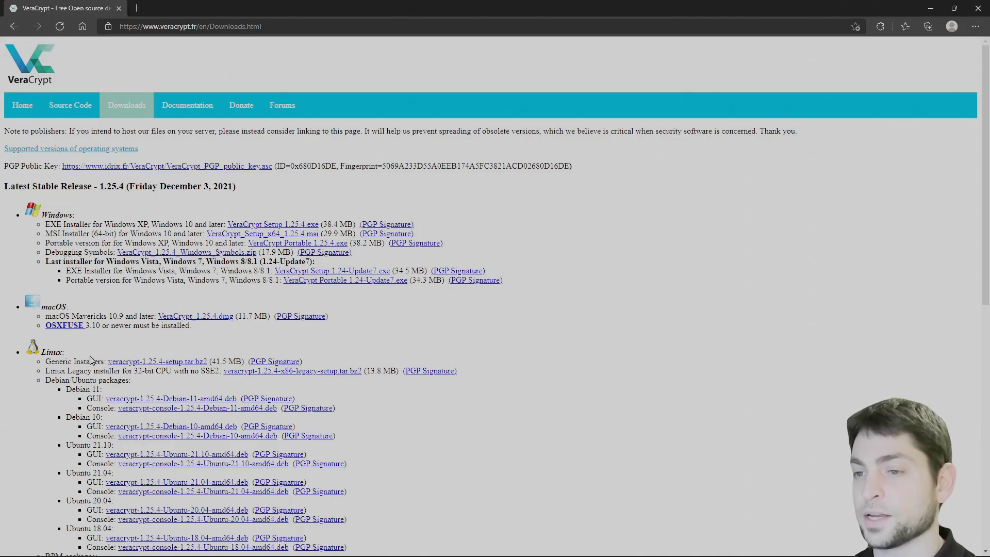
left_click(298, 225)
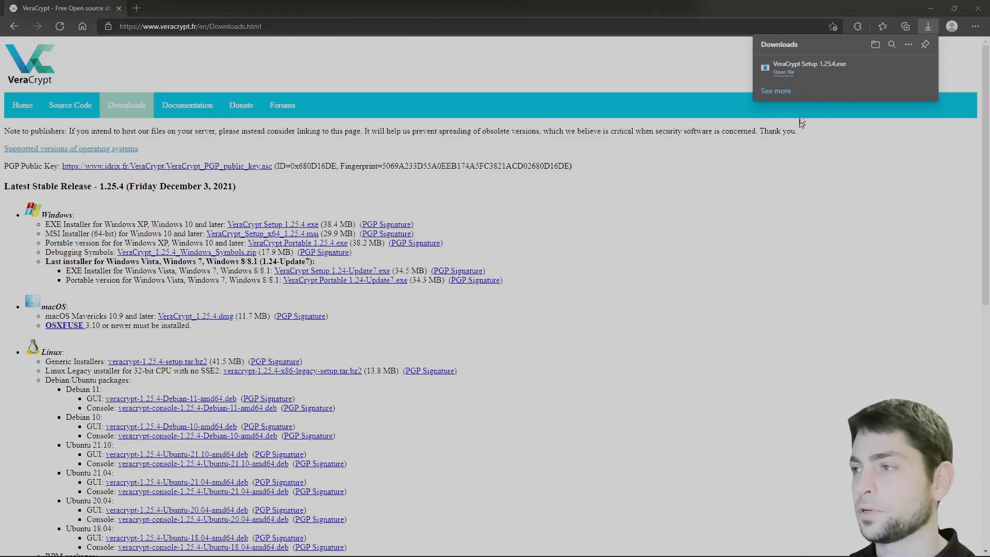
Install VeraCrypt 1.25.4 in English to C:\Program Files\VeraCrypt, declining the Beginner's Tutorial
left_click(784, 72)
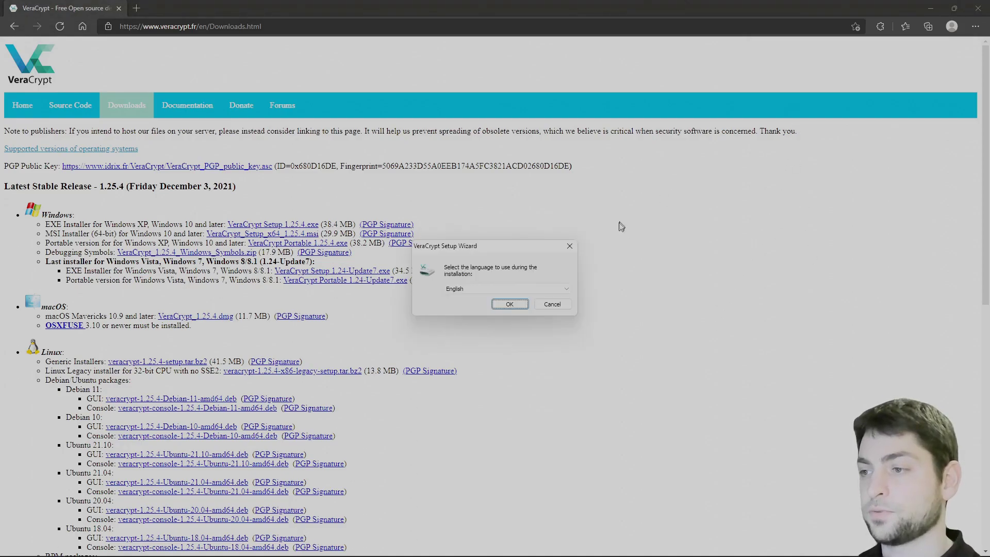
left_click(521, 304)
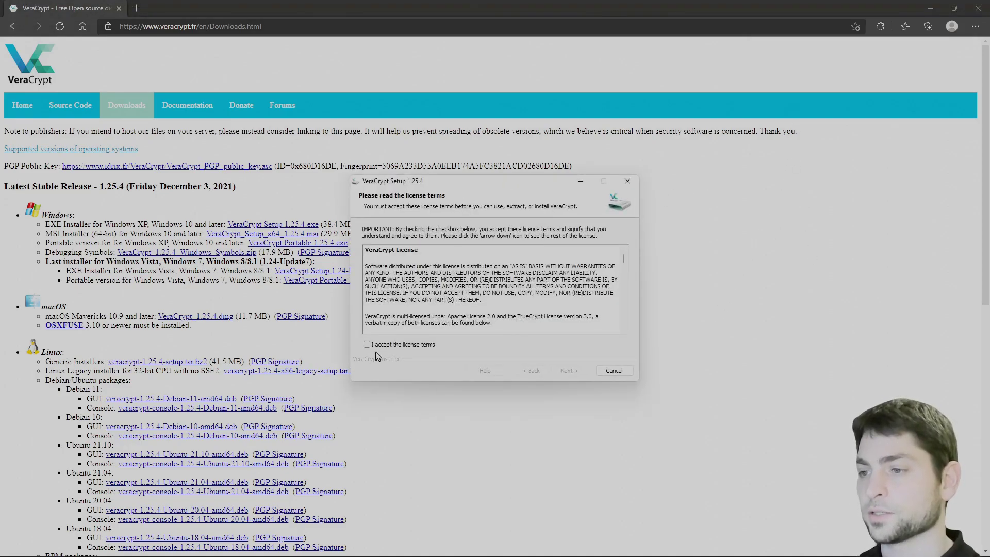
left_click(368, 346)
left_click(567, 371)
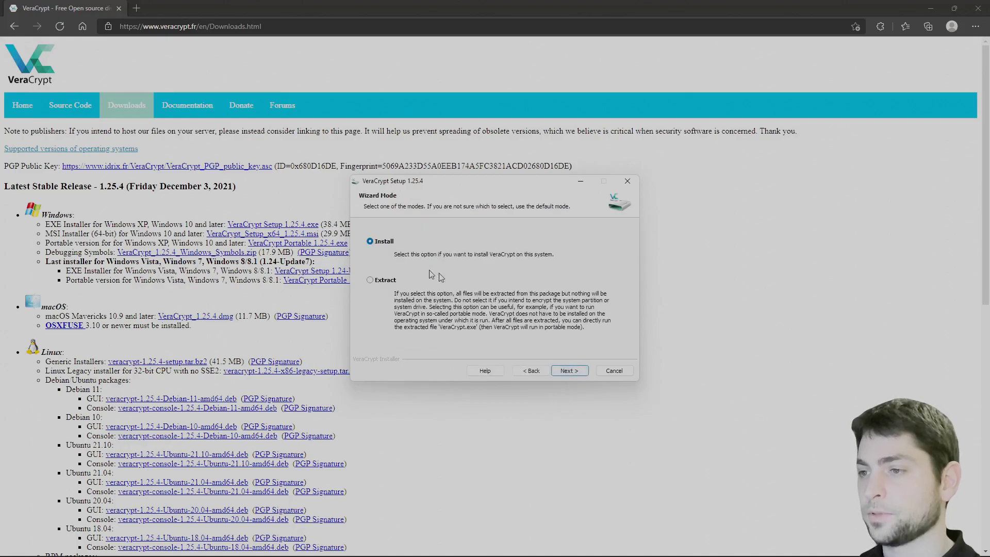
left_click(570, 370)
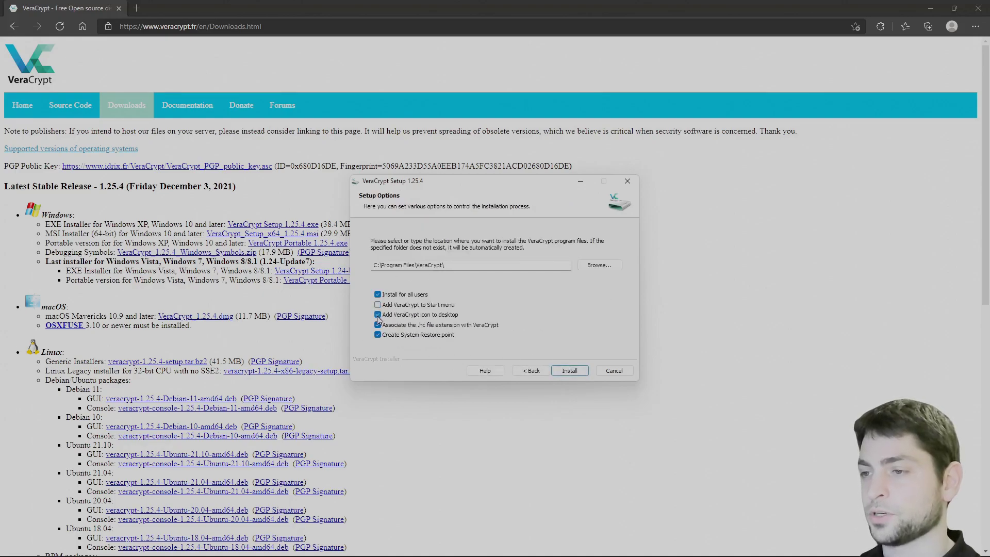
left_click(570, 371)
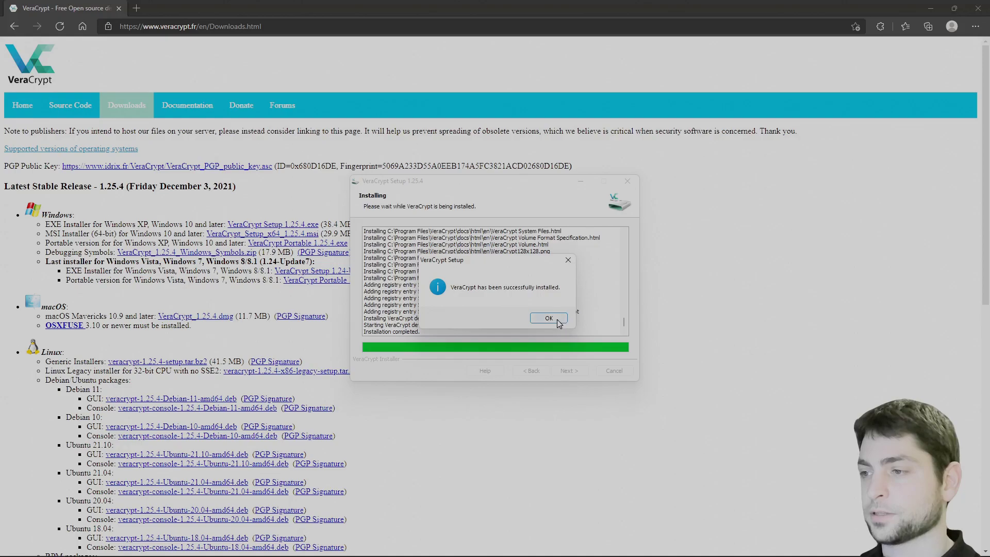
left_click(557, 320)
left_click(576, 320)
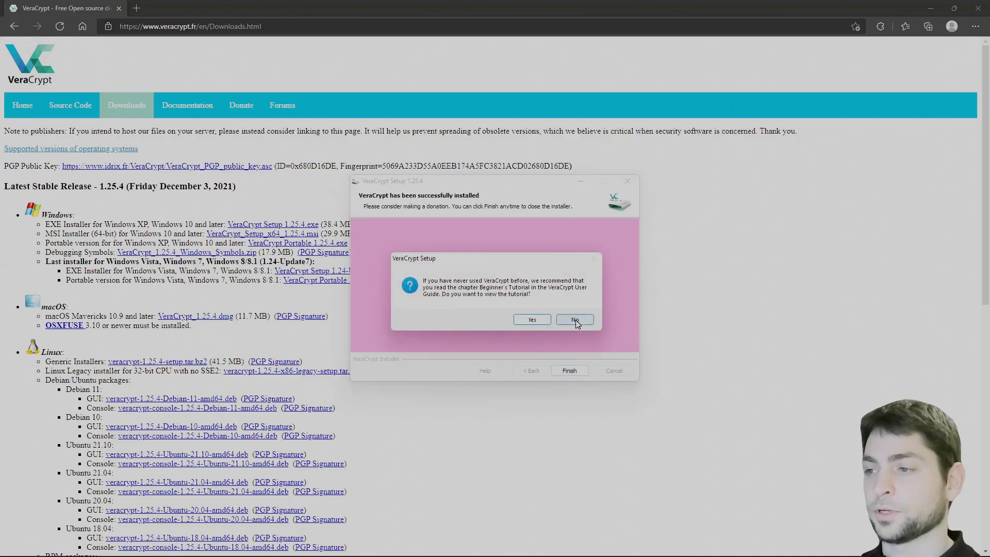
Minimize Edge, launch VeraCrypt.exe and move its window aside
left_click(933, 8)
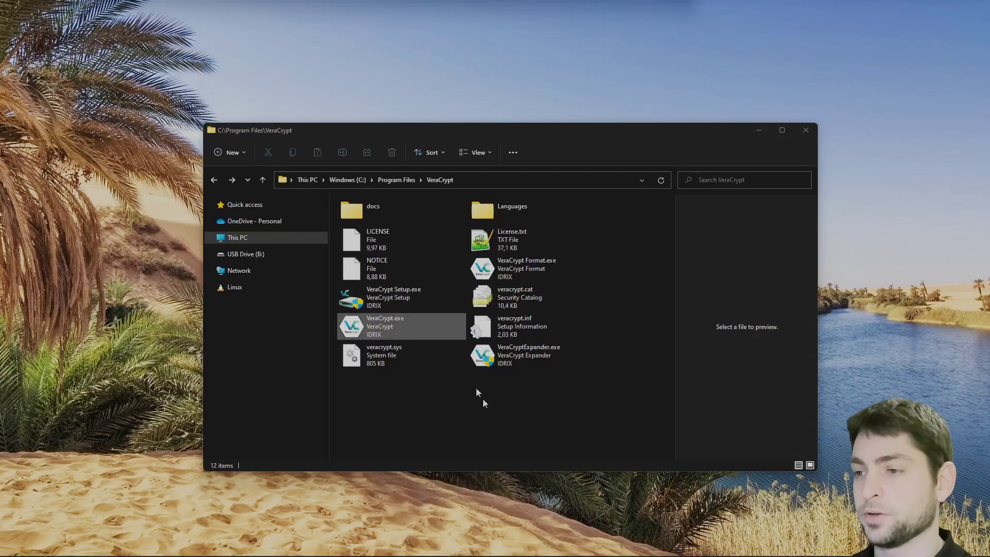
key("Return")
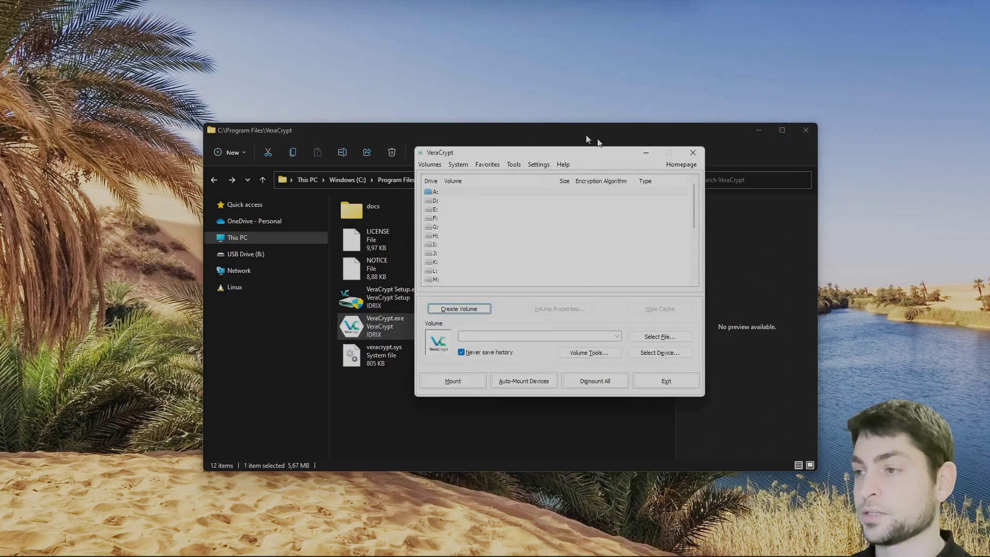
left_click_drag(518, 152, 743, 178)
left_click_drag(521, 135, 448, 135)
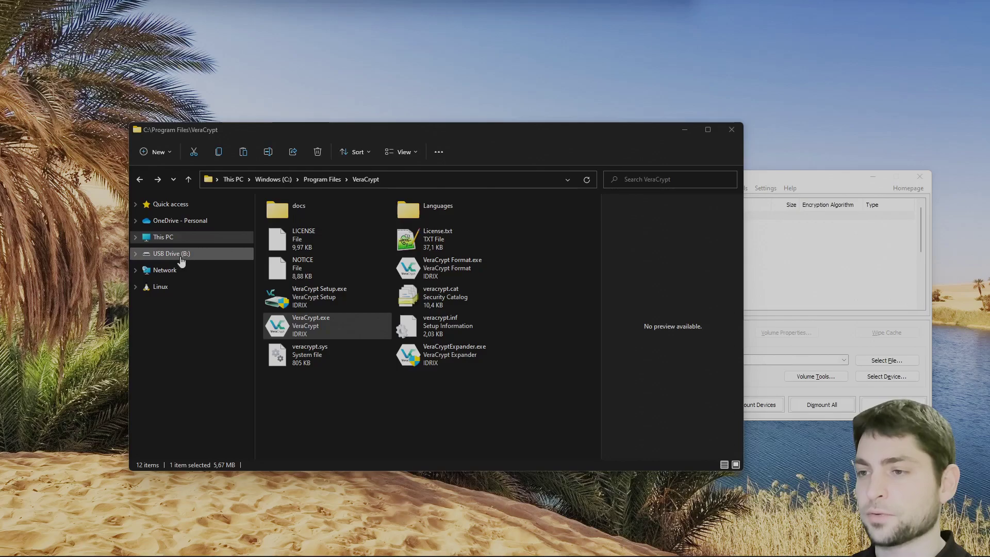
Show the image files on USB Drive (B:) in File Explorer, with VeraCrypt back in front
left_click(178, 256)
left_click_drag(582, 221, 408, 351)
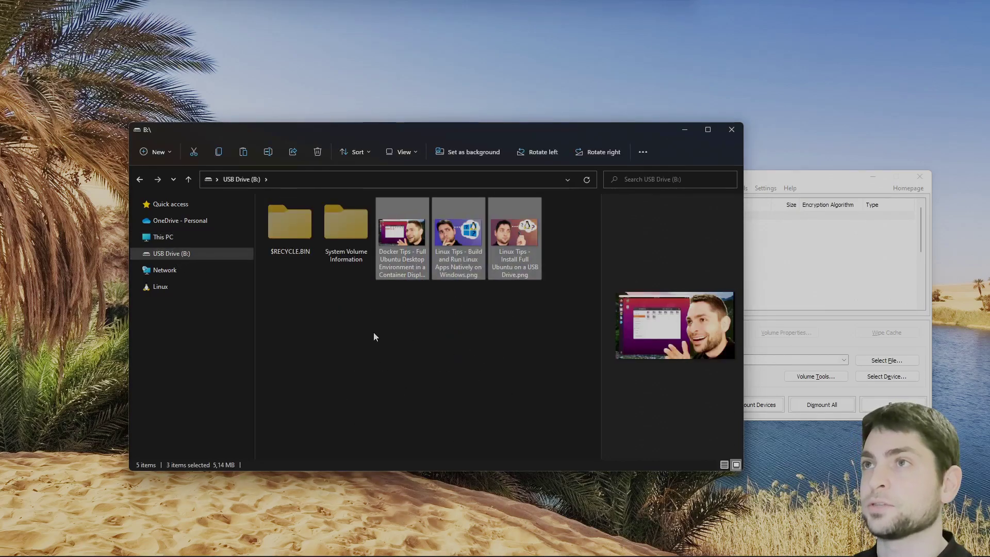
left_click_drag(836, 178, 589, 169)
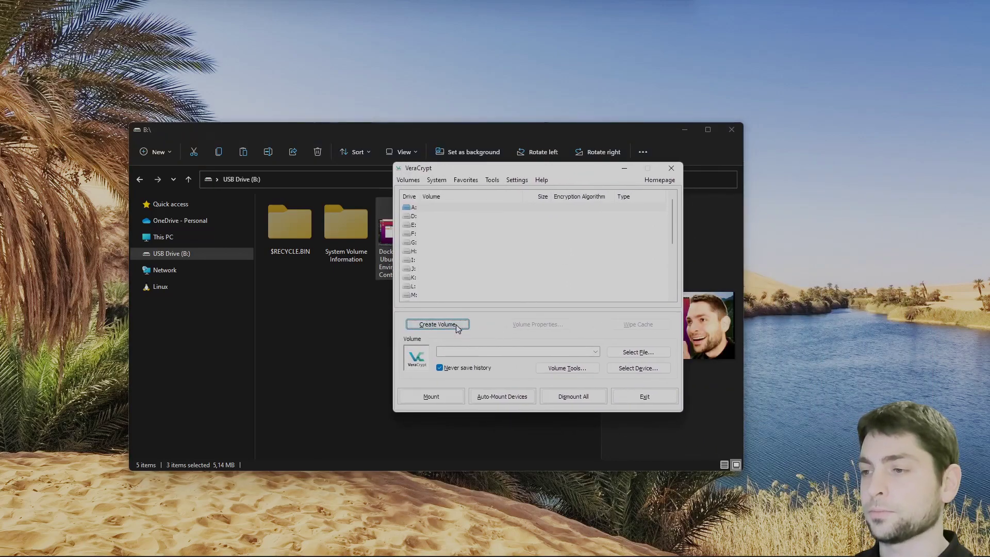
Start a new standard VeraCrypt volume that encrypts a non-system partition
left_click(458, 329)
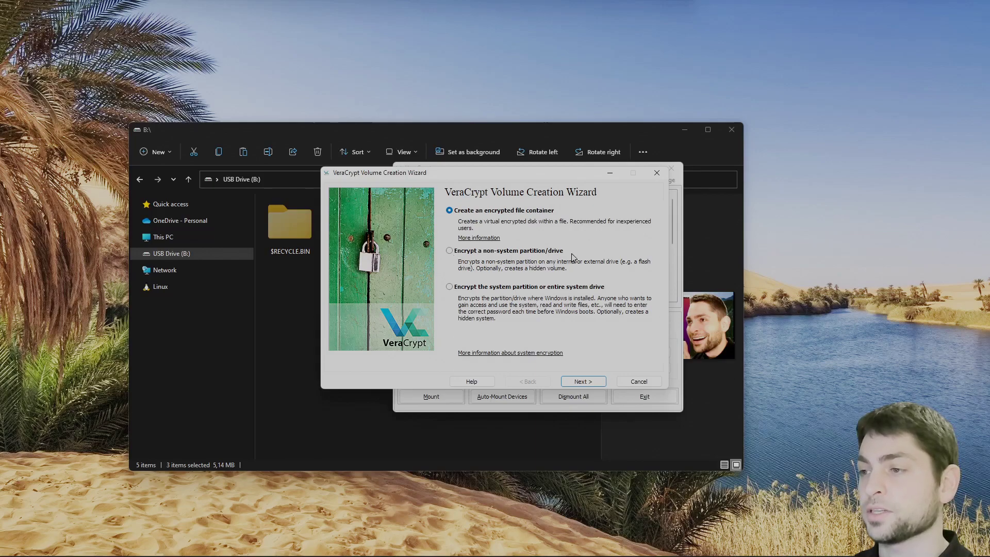
left_click(450, 251)
left_click(605, 385)
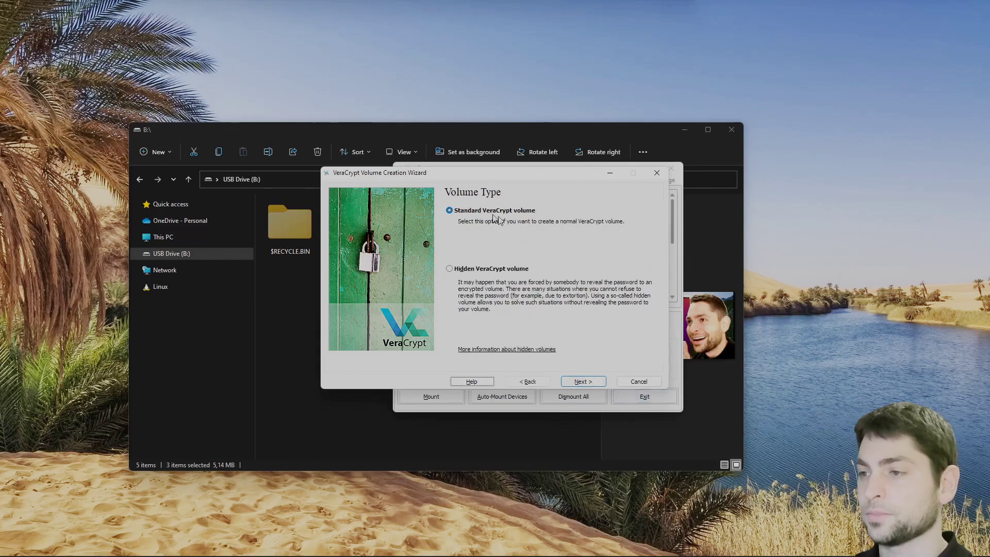
left_click(592, 382)
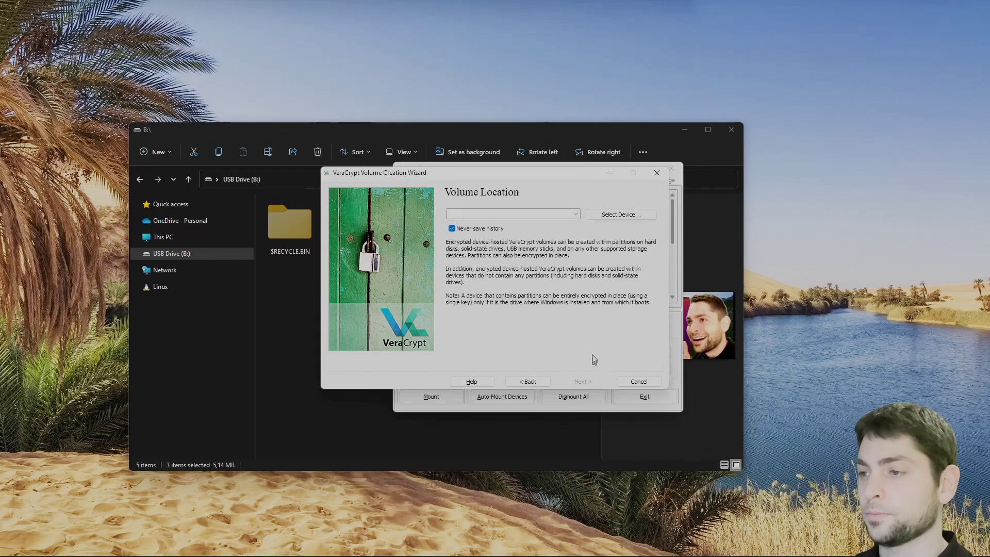
Select the USB partition B: (Harddisk1 Partition1) as the volume location
left_click(636, 216)
left_click(490, 290)
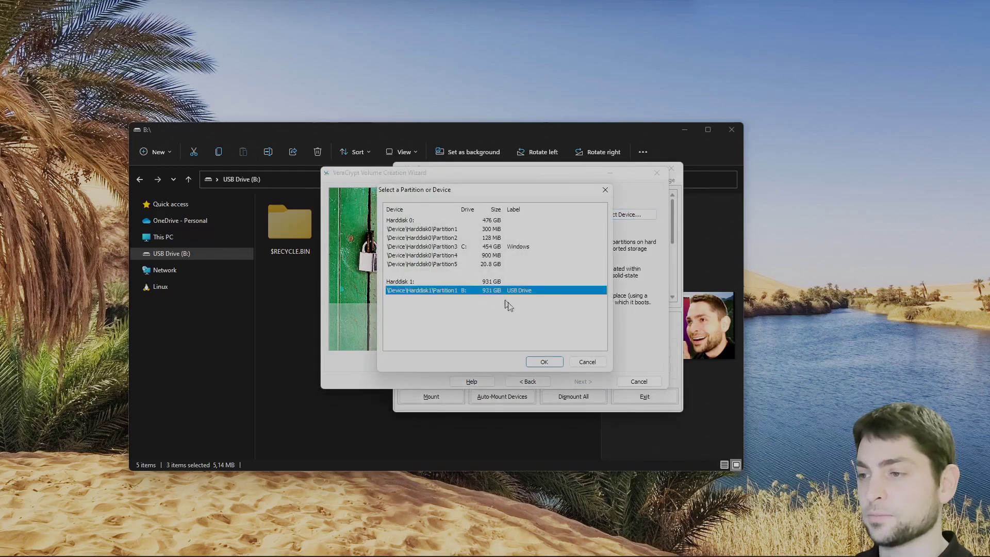
left_click(556, 364)
left_click(583, 382)
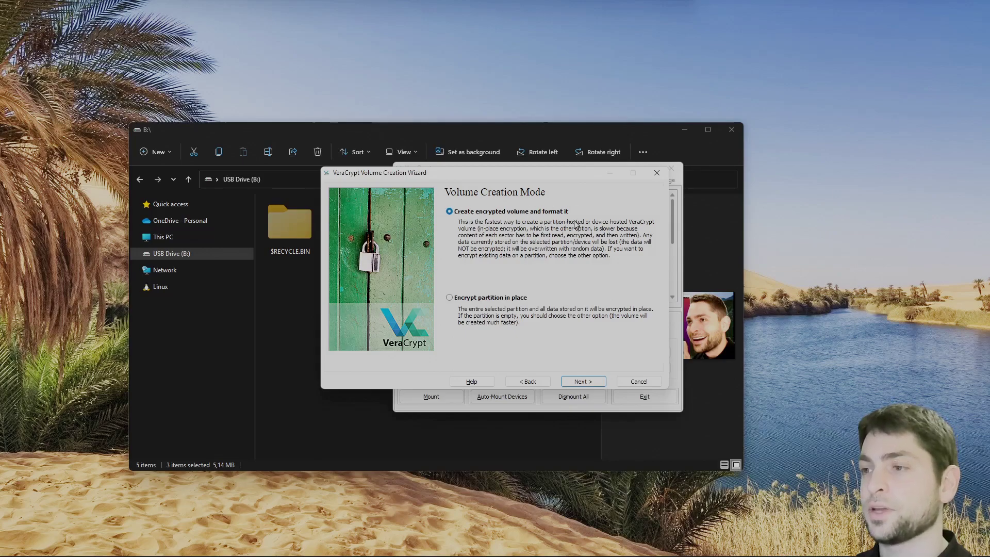
Choose to encrypt the partition in place and confirm a data backup exists
left_click(449, 298)
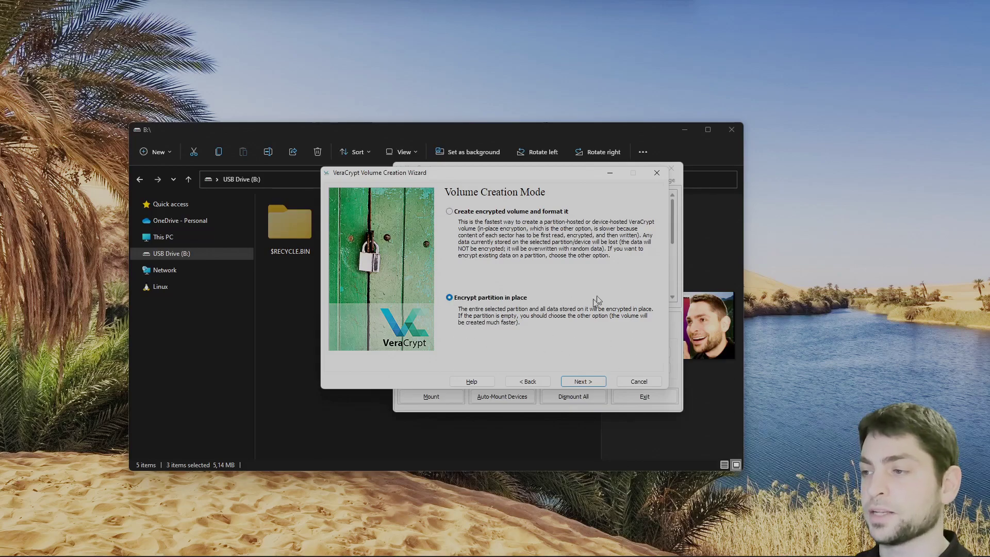
left_click(582, 381)
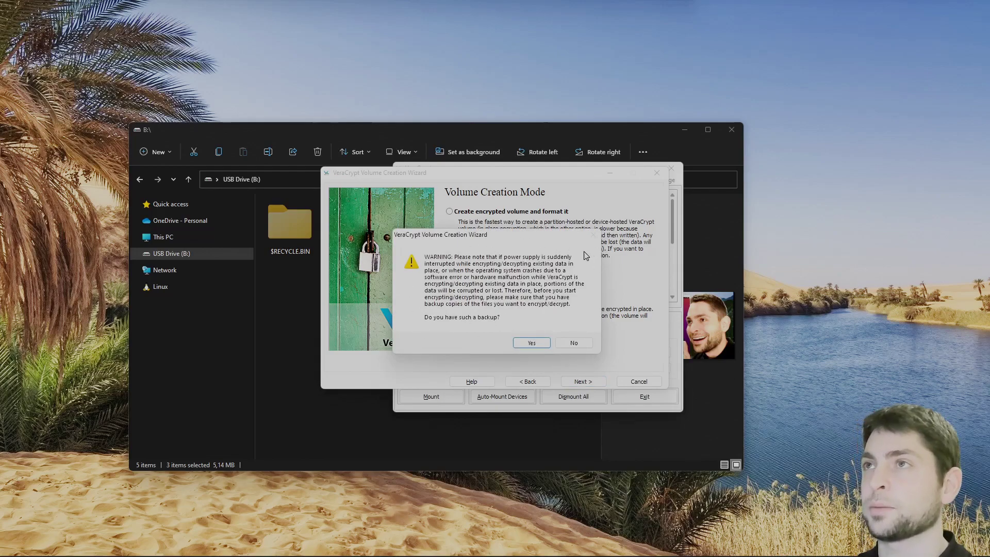
left_click(532, 343)
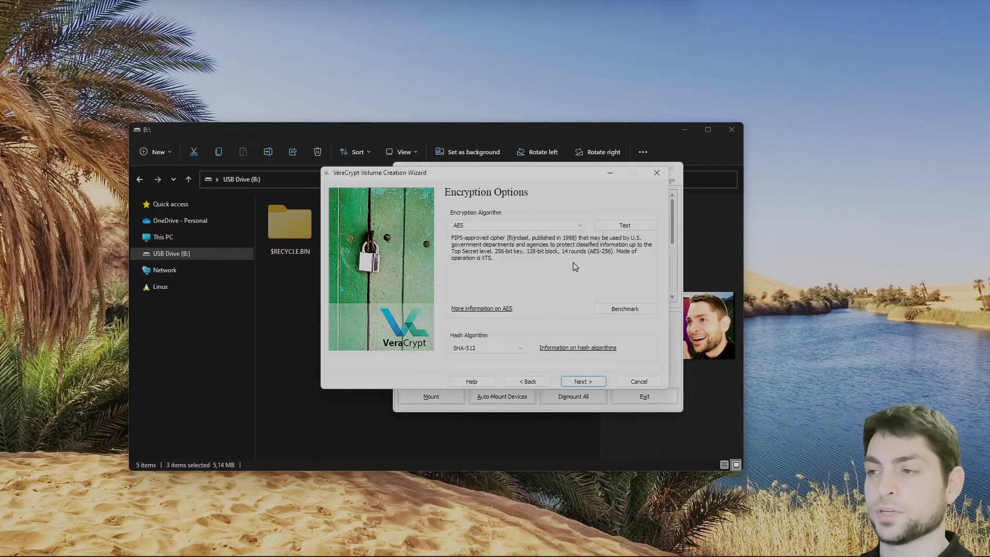
Keep AES with SHA-512 and set a short confirmed volume password despite the warning
left_click(582, 382)
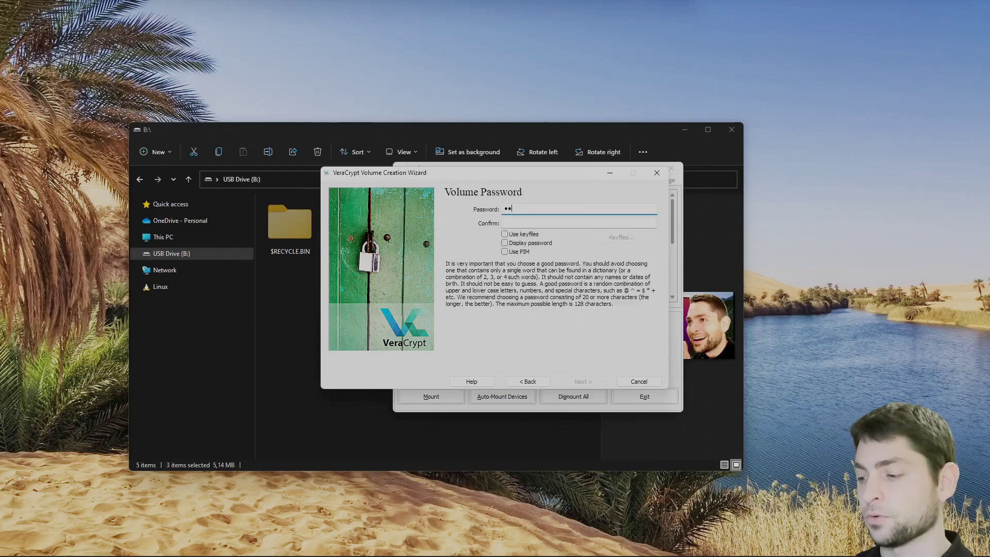
key("Tab")
type("t")
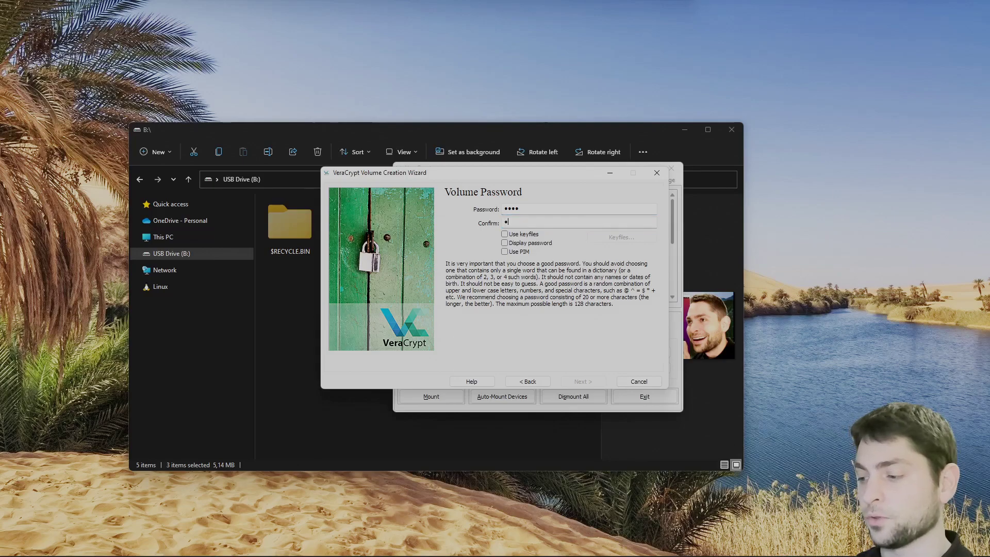
left_click(591, 382)
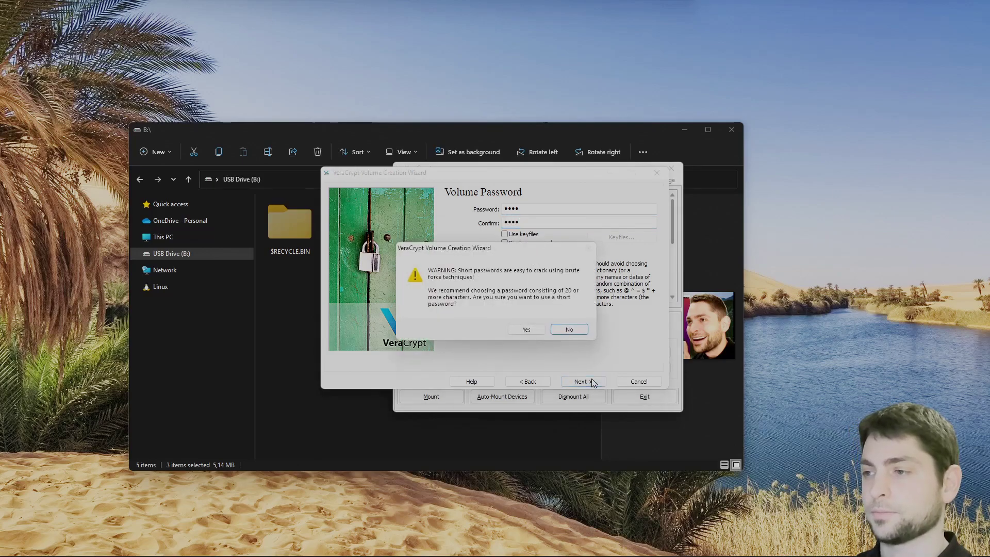
left_click(526, 331)
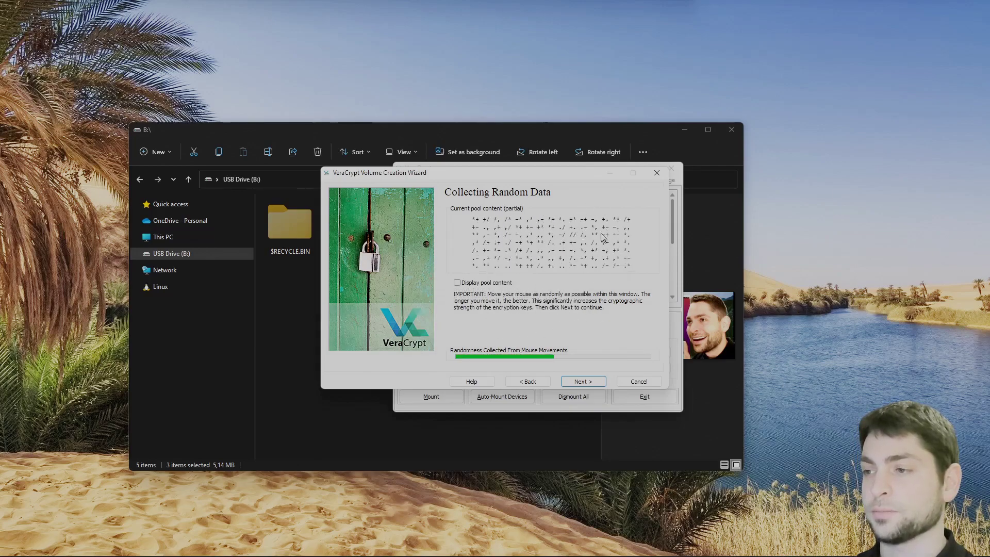
Set the wipe mode to 1-pass random data
left_click(578, 383)
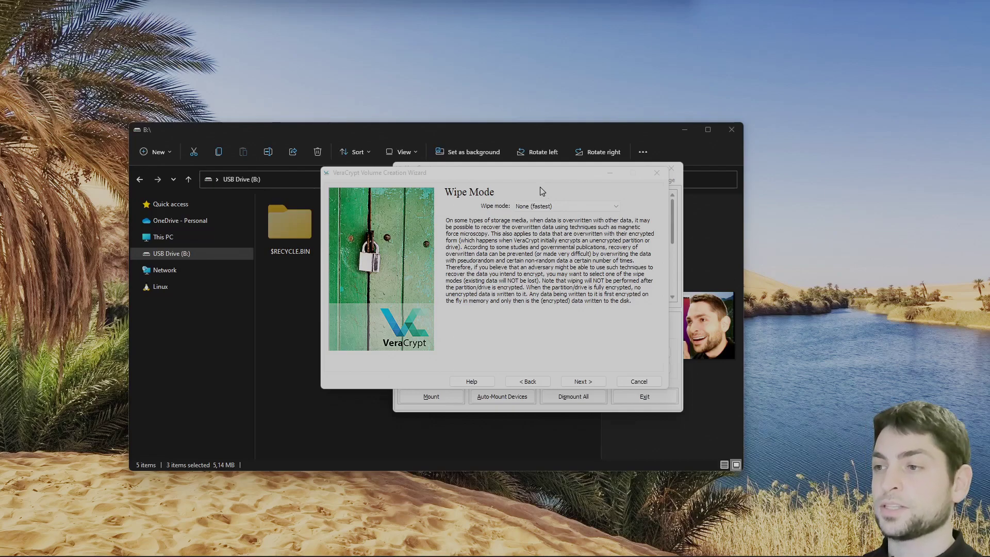
left_click(615, 206)
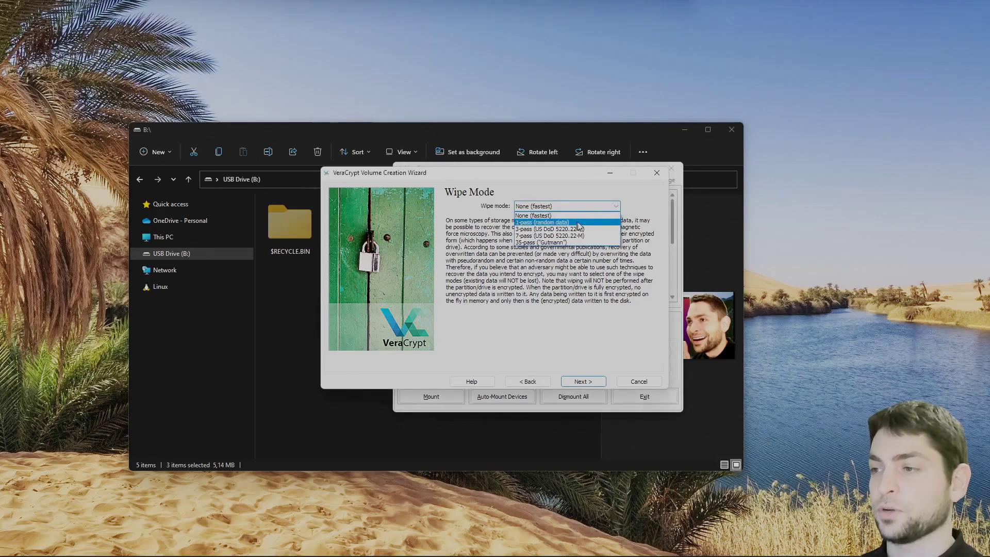
left_click(595, 223)
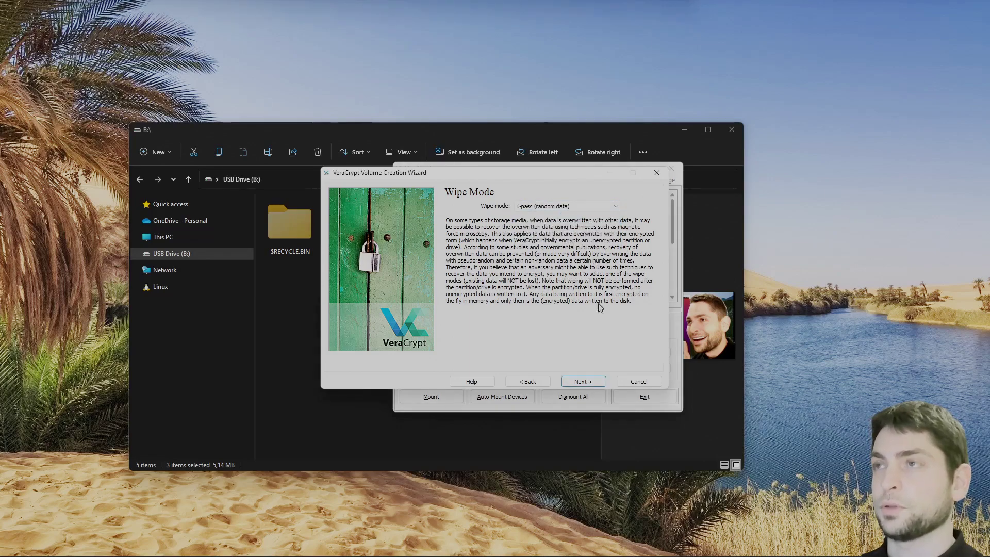
left_click(596, 383)
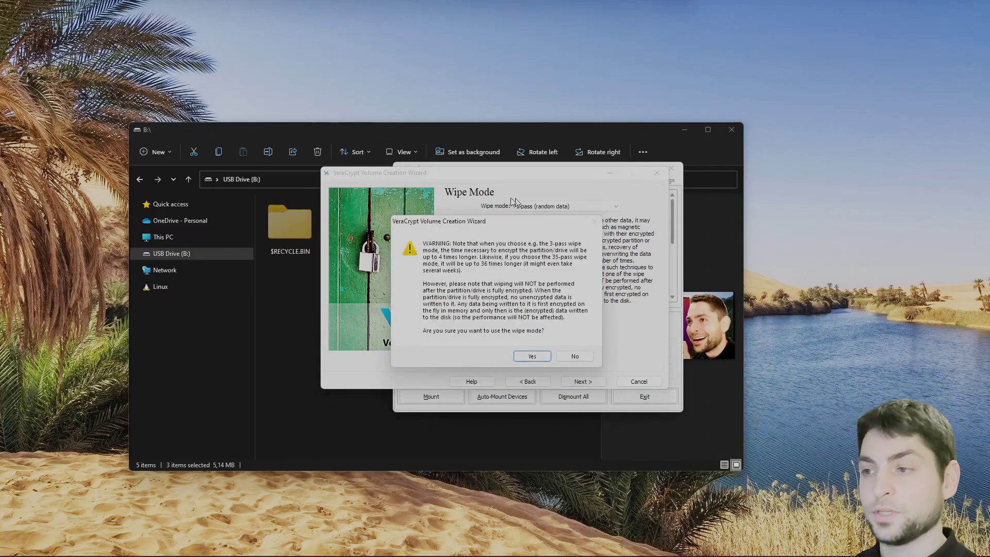
left_click(533, 357)
Encrypt the USB partition, close the wizard, and try opening USB Drive (B:)
left_click(583, 382)
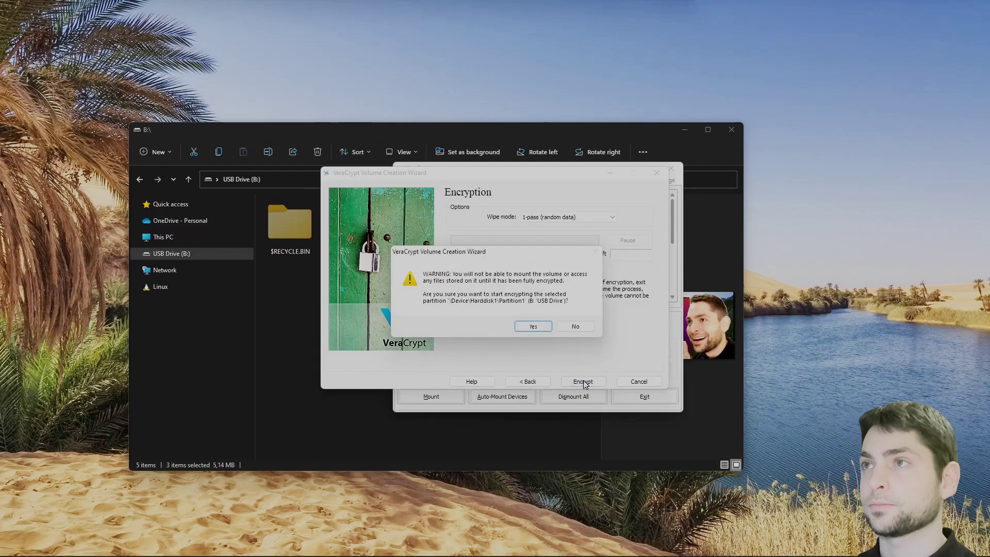
left_click(536, 328)
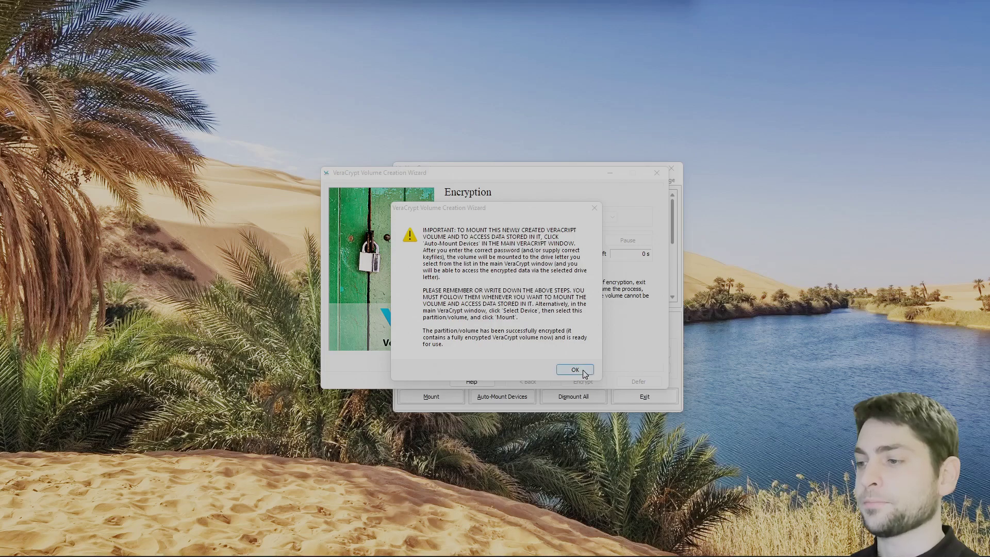
left_click(575, 370)
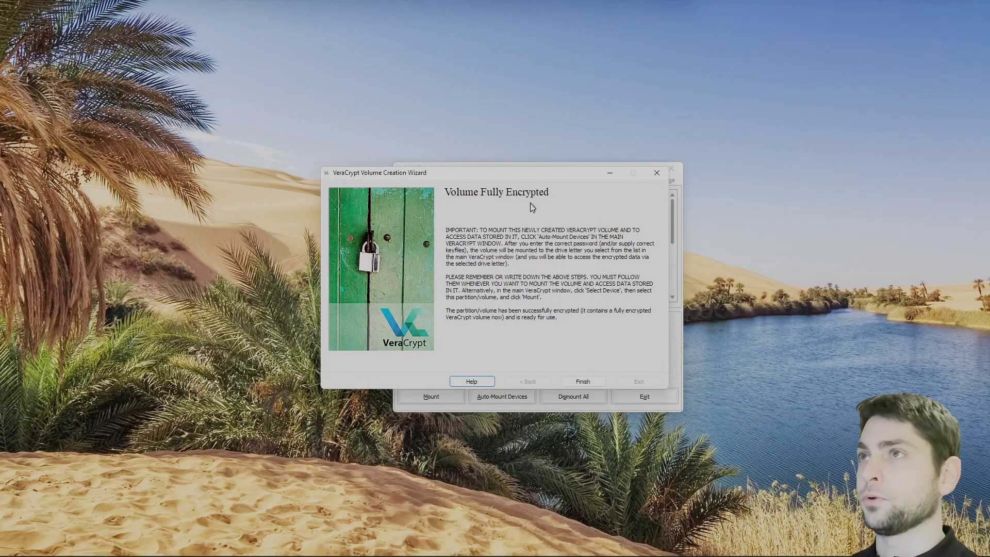
left_click(594, 383)
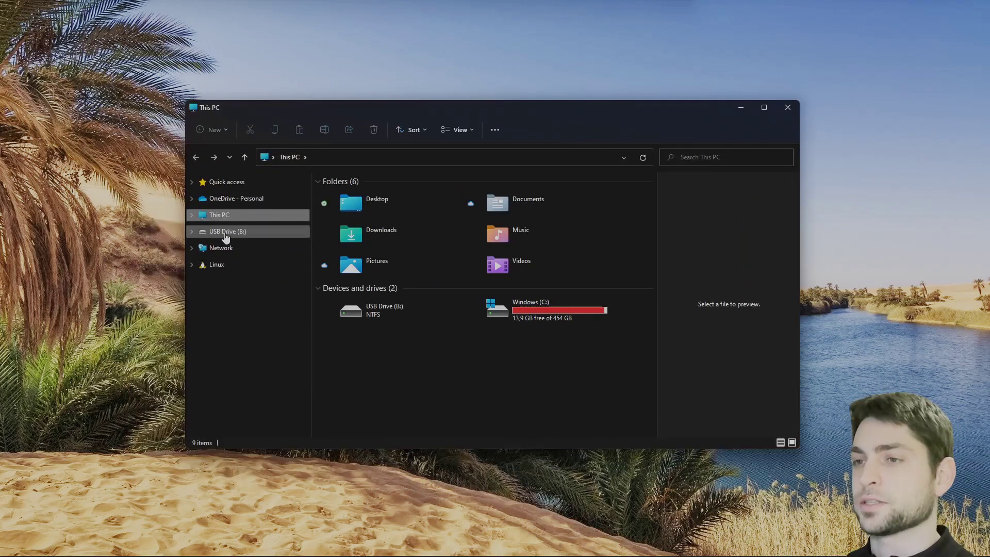
left_click(227, 231)
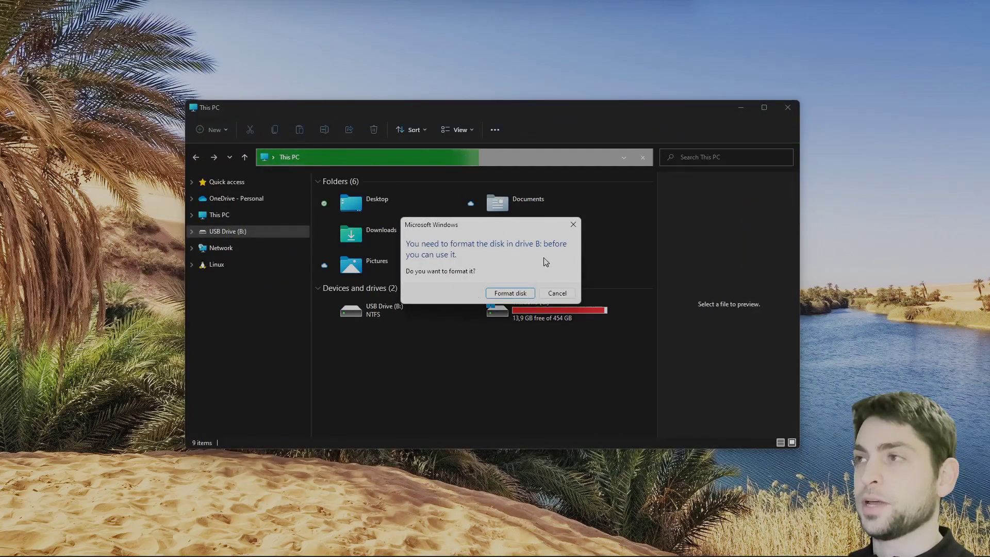
Decline formatting drive B:, dismiss the error, and select \Device\Harddisk1\Partition1 in VeraCrypt
left_click(558, 293)
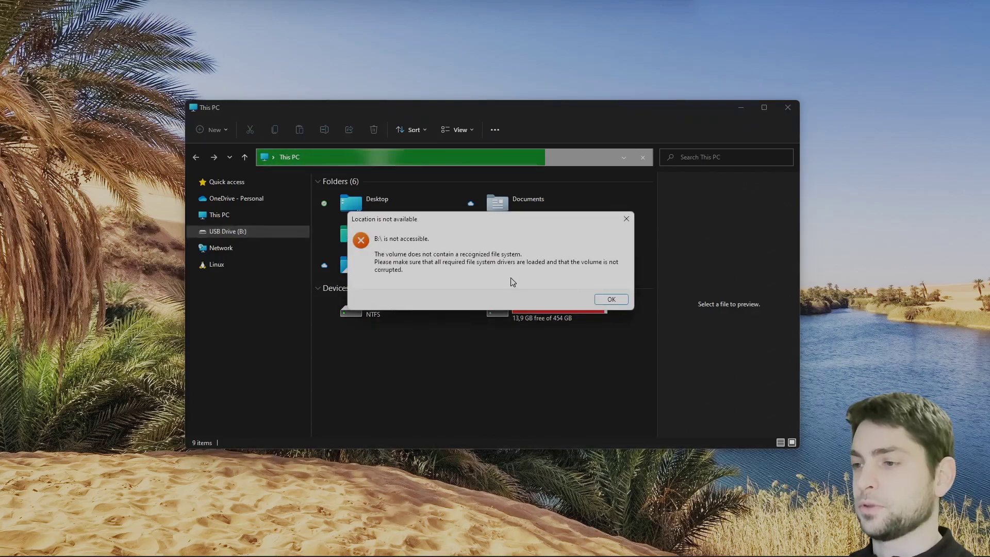
left_click(621, 303)
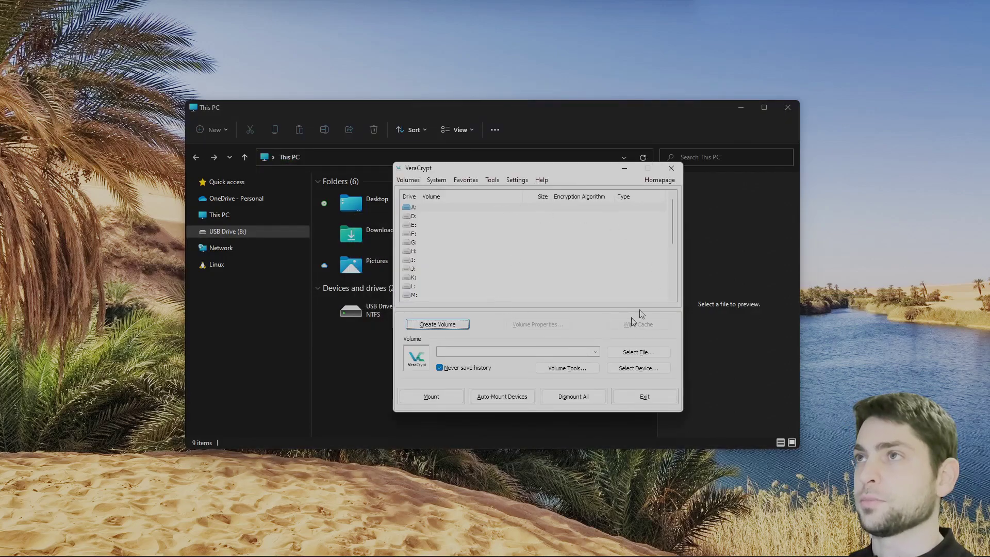
left_click(638, 368)
left_click(472, 292)
double_click(471, 292)
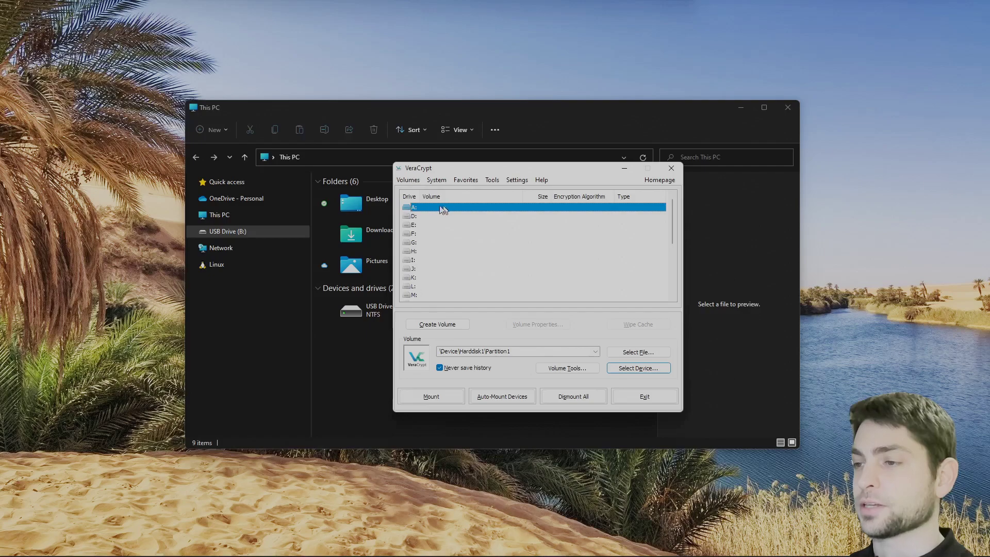
Mount Harddisk1 Partition1 as drive A: with the volume password
left_click(440, 398)
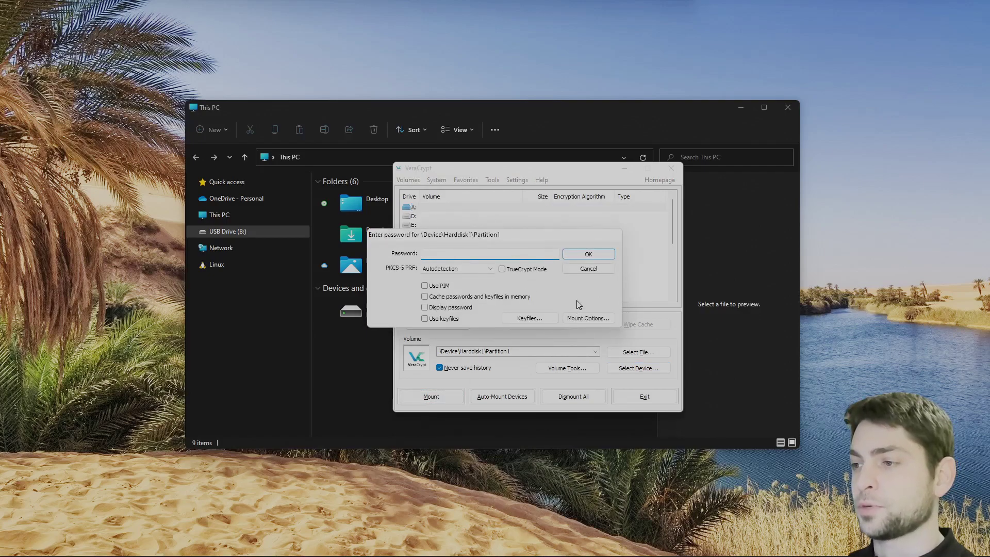
left_click(588, 255)
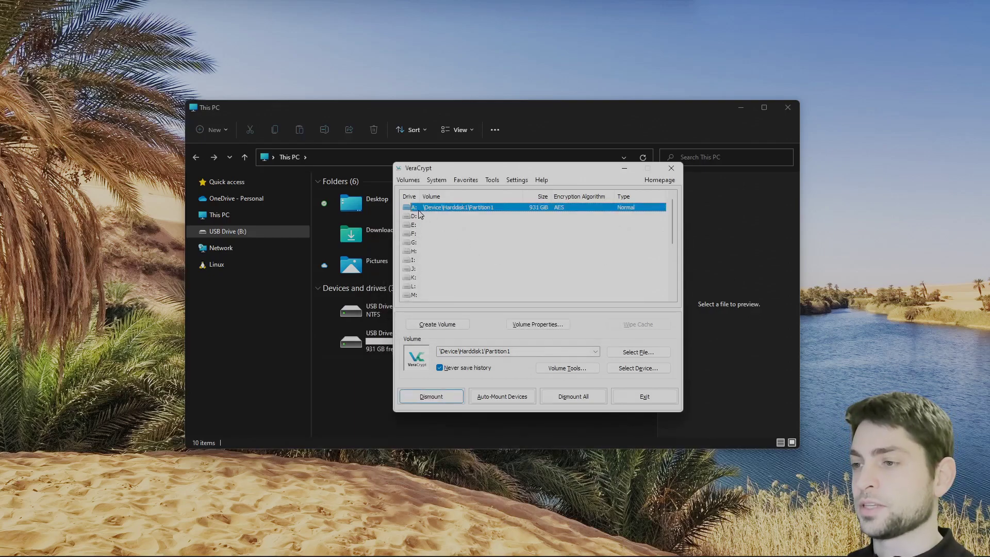
left_click_drag(475, 171, 711, 176)
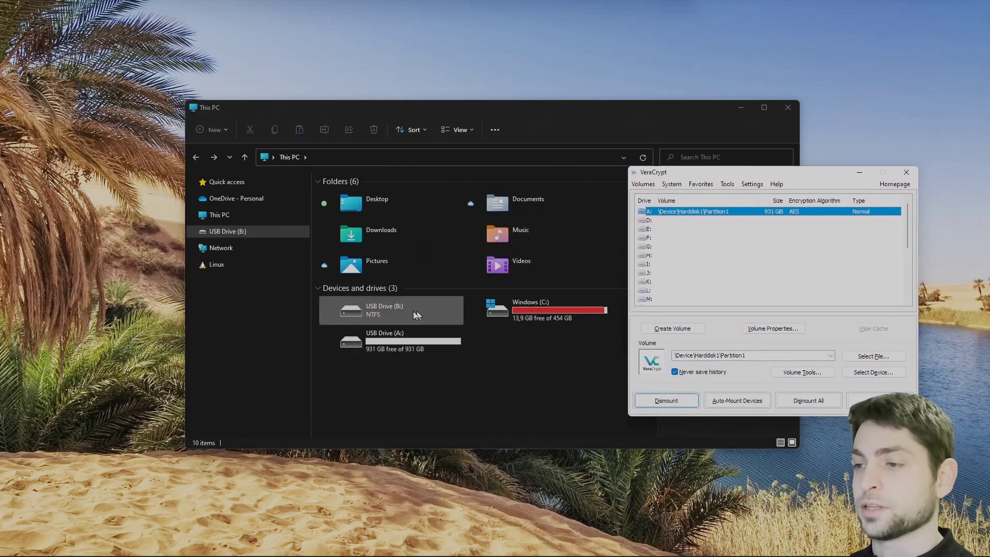
Create a new text document named test.txt on USB Drive (A:)
double_click(403, 340)
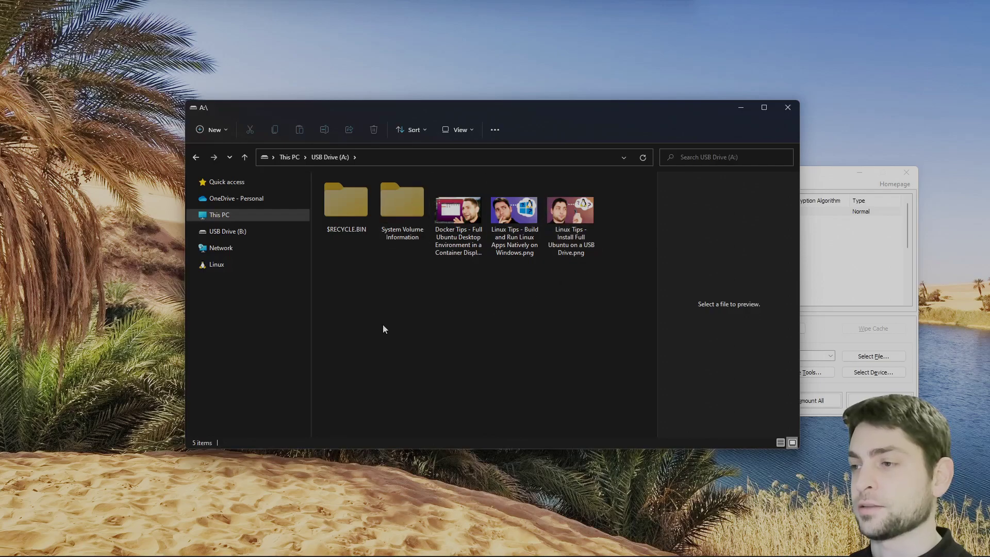
right_click(465, 292)
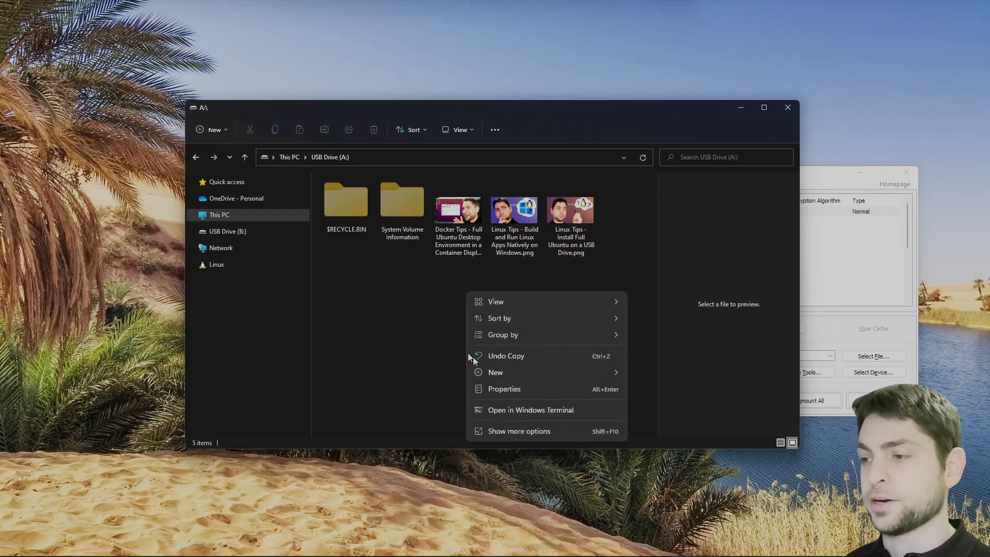
mouse_move(547, 374)
left_click(670, 424)
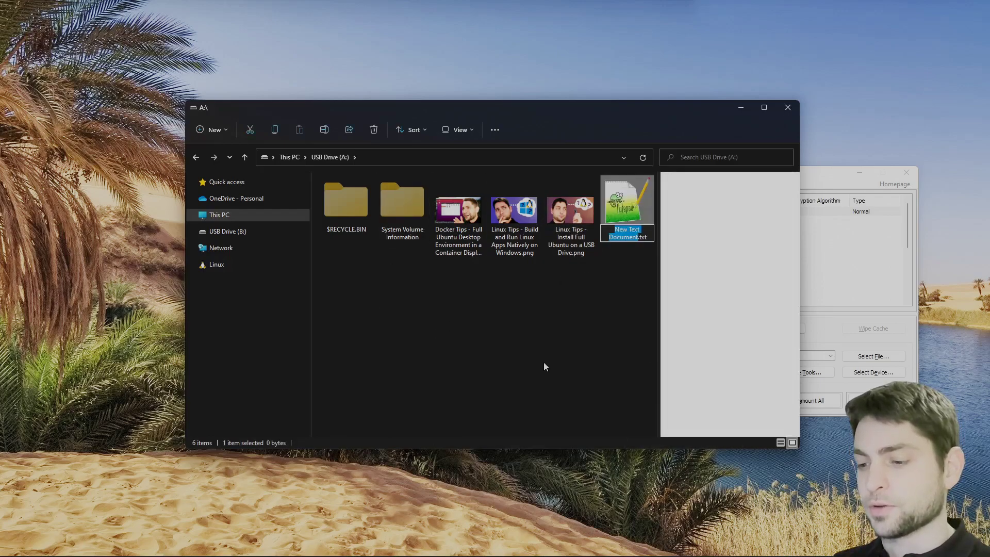
type("test")
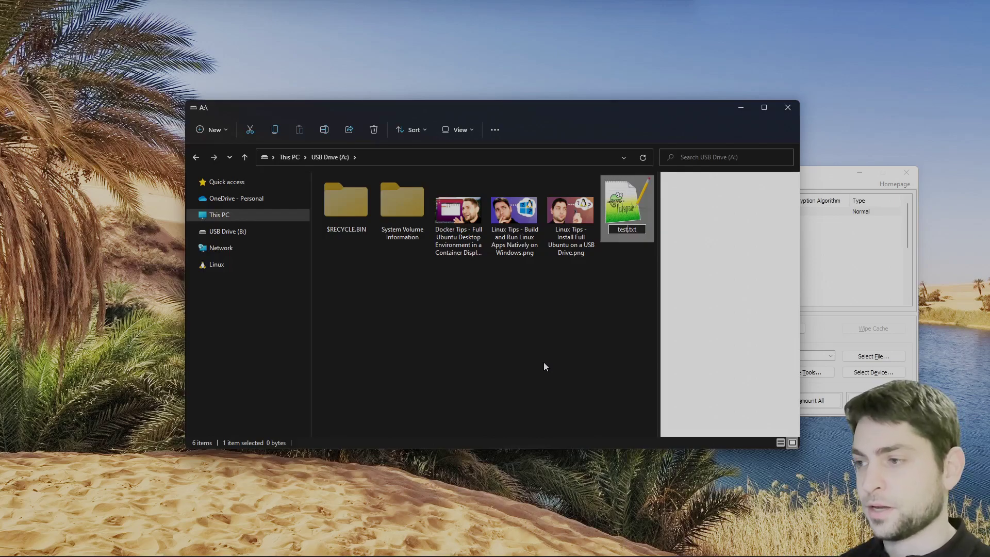
key("Return")
key("Return")
Save 'this is a test file' in test.txt and drag AgileDevArt_Logo.mp4 onto the drive
type("this is a")
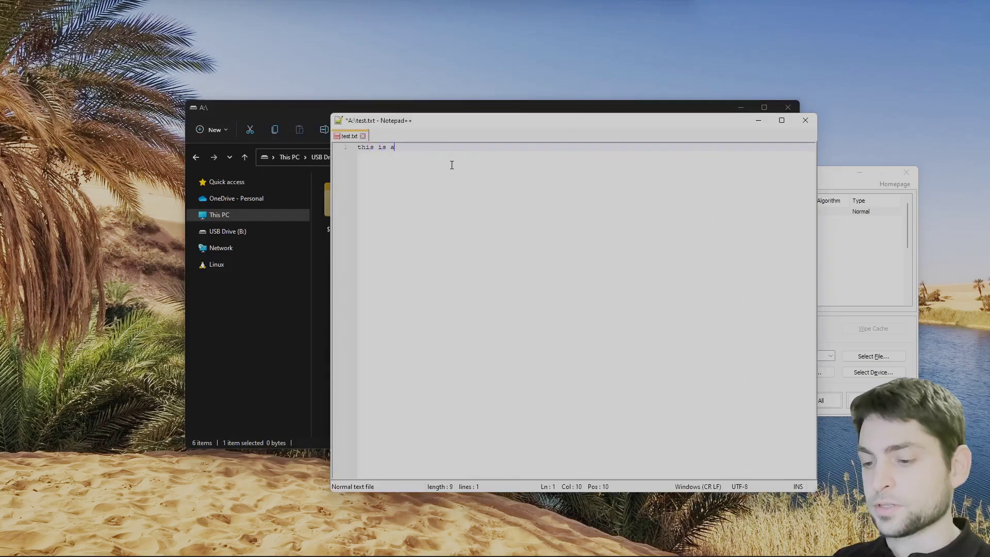
type(" test file")
key("ctrl+s")
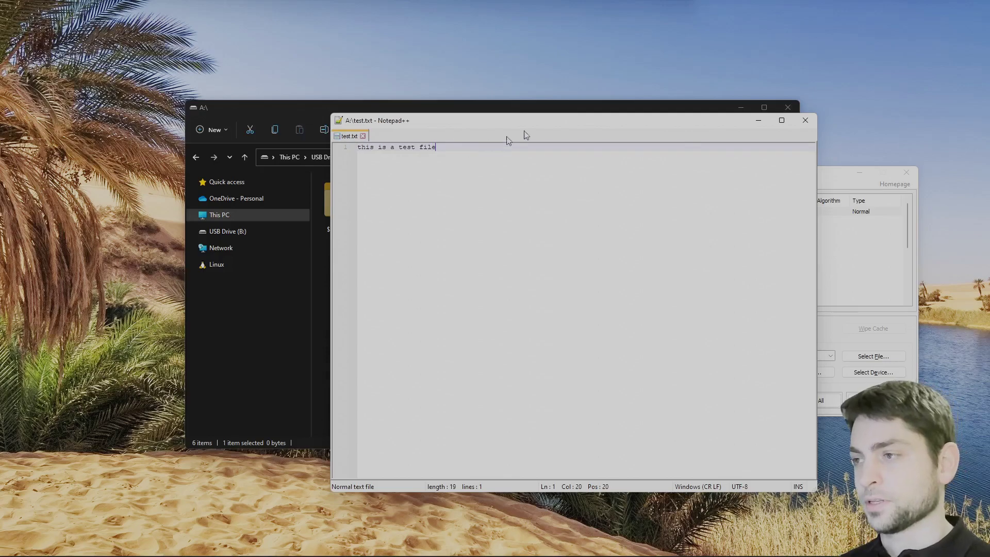
left_click(805, 120)
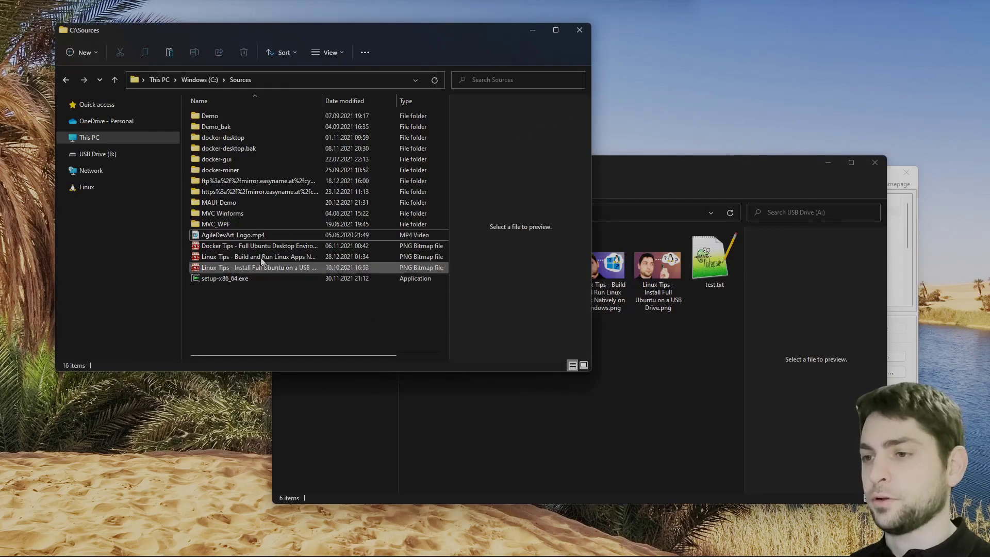
left_click_drag(221, 237, 679, 398)
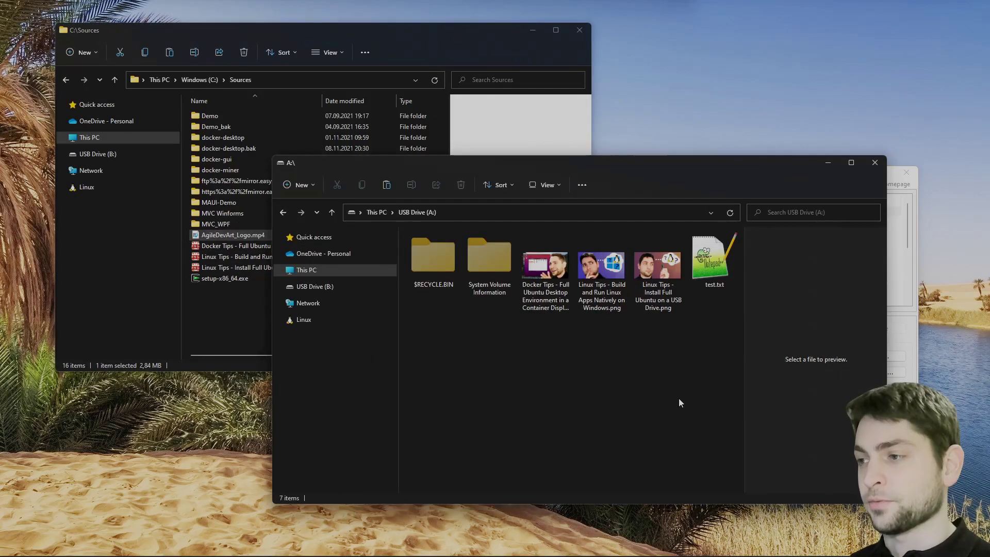
Close the C:\Sources window, reposition the USB Drive (A:) window, and return to VeraCrypt
left_click(580, 30)
left_click_drag(609, 161, 475, 88)
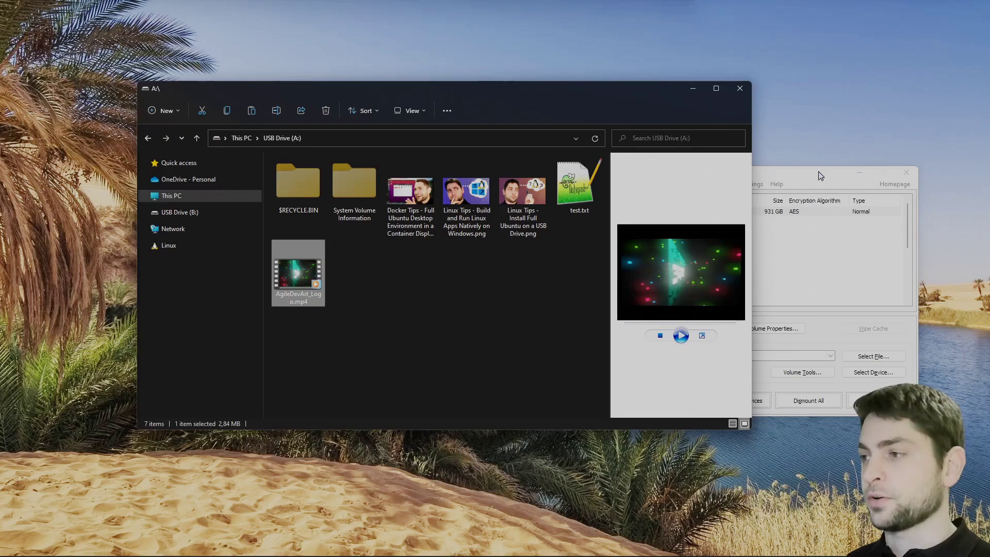
left_click(682, 216)
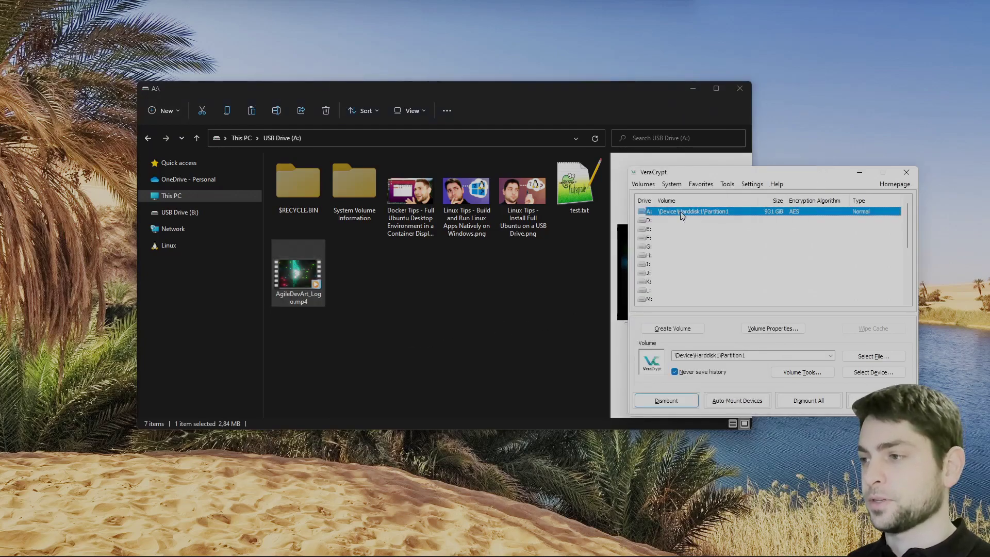
Dismount volume A: in VeraCrypt and confirm USB Drive (B:) still can't be opened
left_click(665, 401)
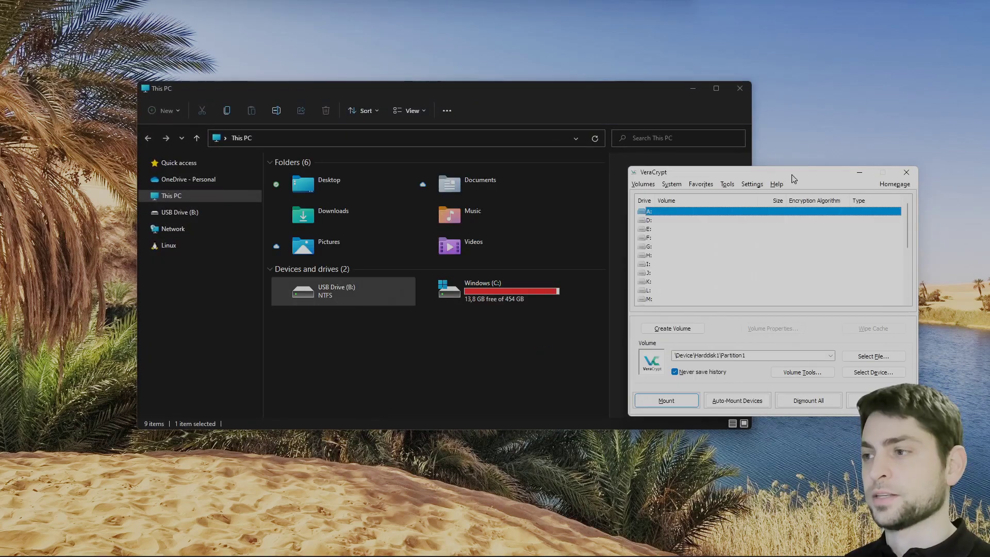
double_click(349, 289)
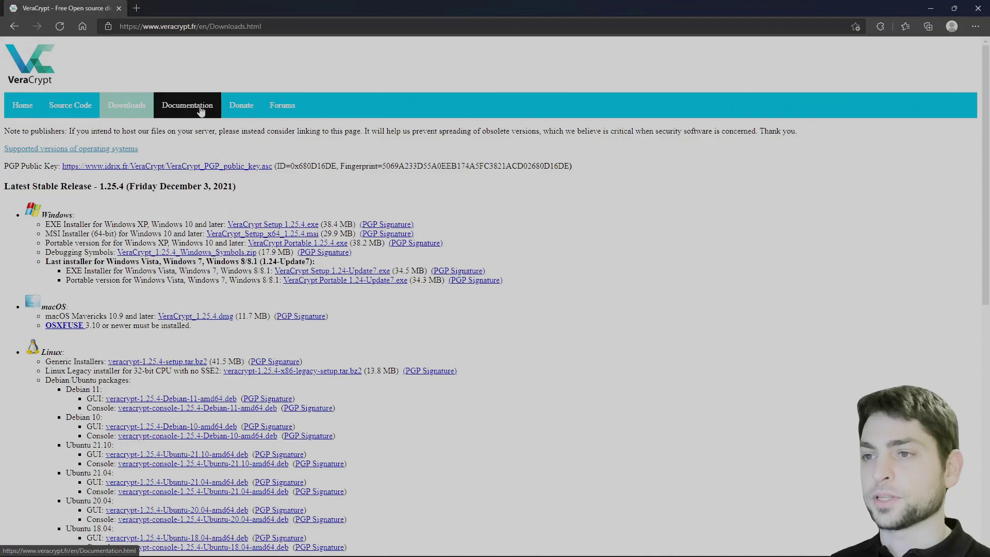
Read the Command Line Usage page in the VeraCrypt documentation, noting the Linux and Mac OS X section
left_click(200, 108)
scroll(313, 161, "down", 10)
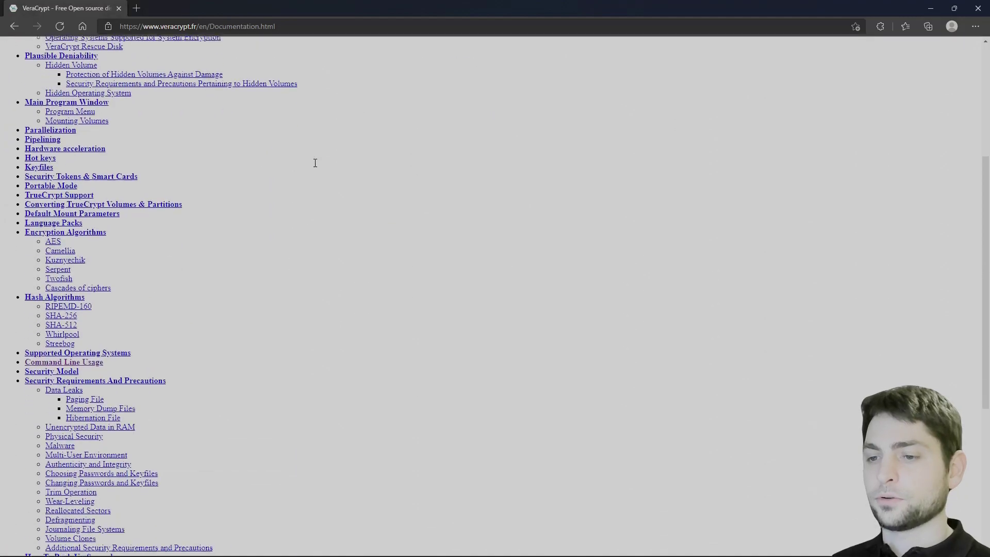
left_click(93, 202)
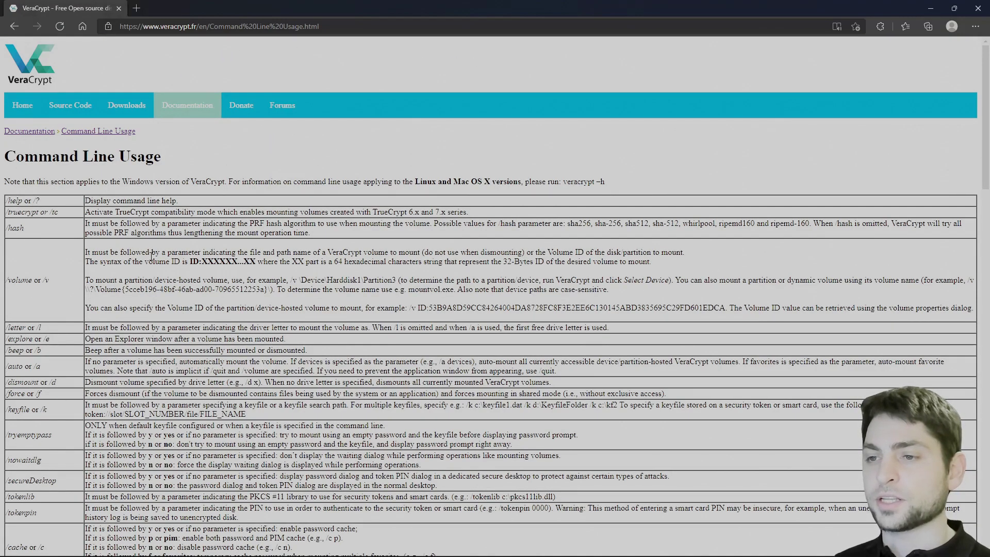
scroll(151, 256, "down", 20)
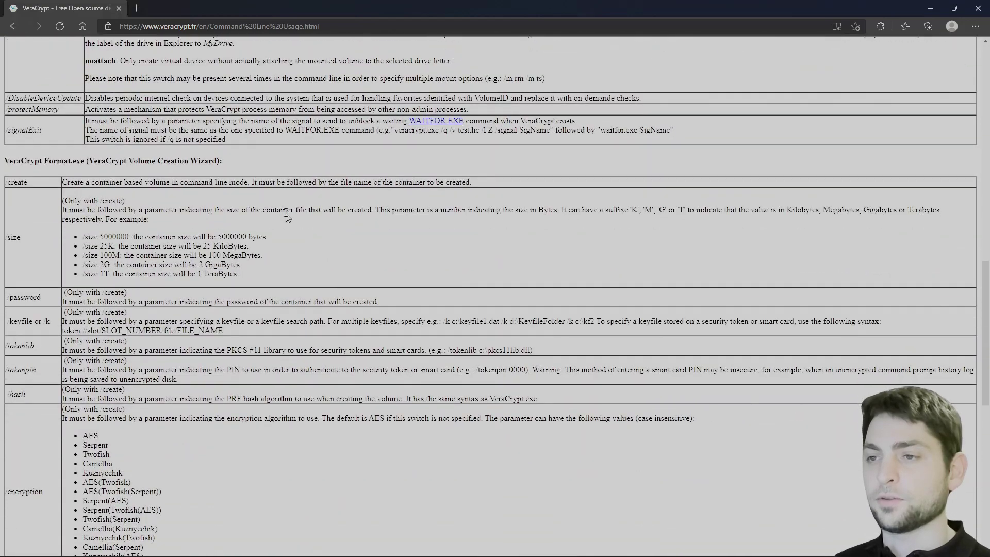
scroll(146, 145, "up", 7)
scroll(146, 145, "up", 7)
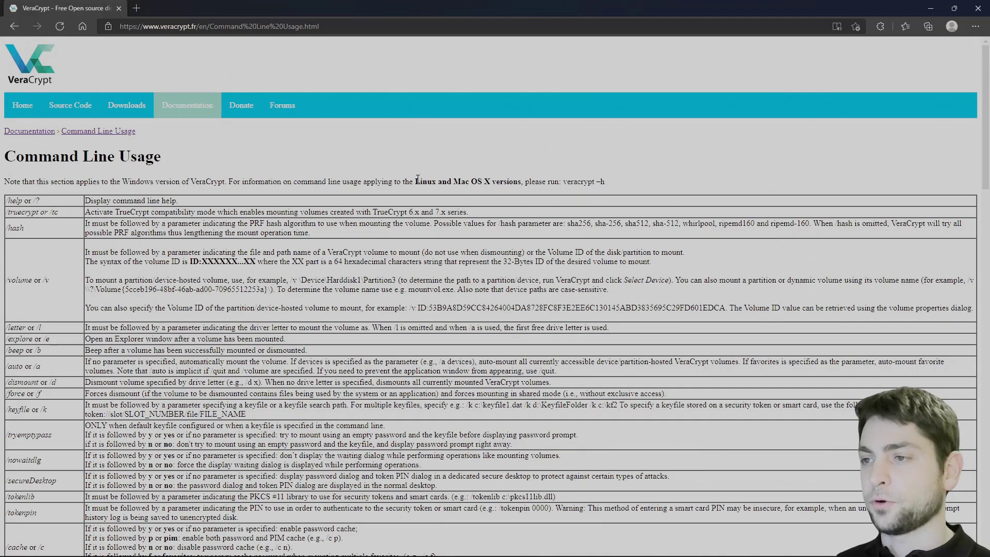
left_click_drag(417, 181, 491, 182)
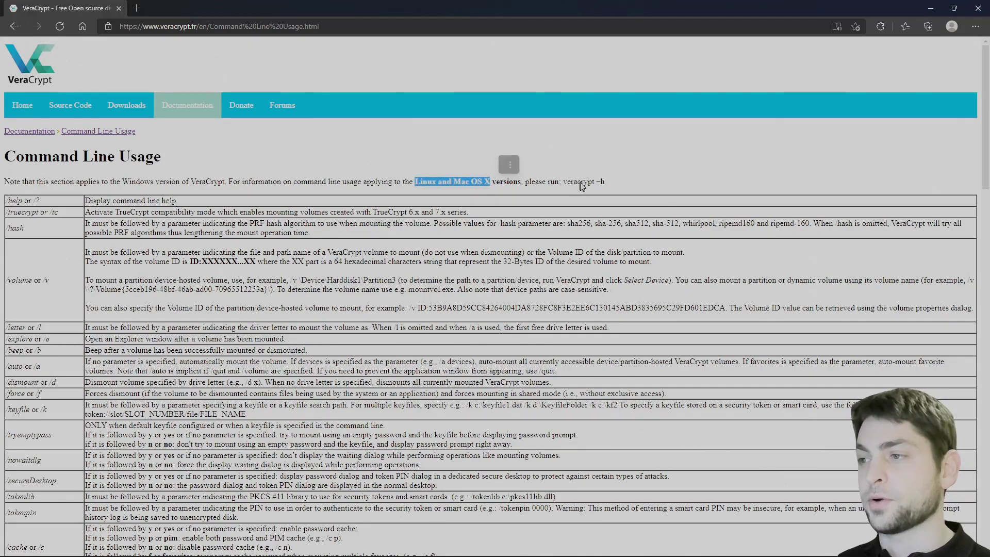
left_click(639, 178)
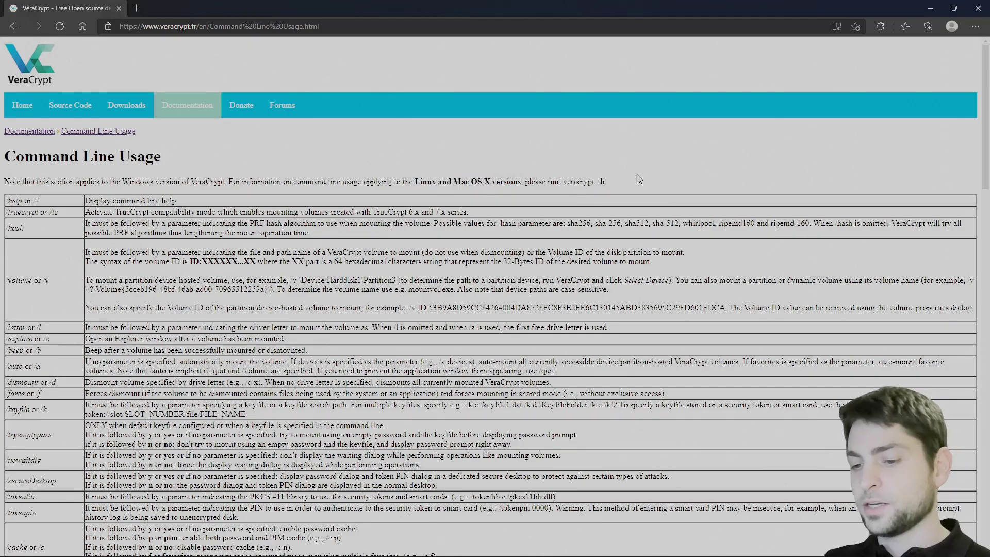
Open Windows Terminal (PowerShell) in the C:\Program Files\VeraCrypt folder
key("alt+Tab")
left_click(630, 151)
left_click(930, 8)
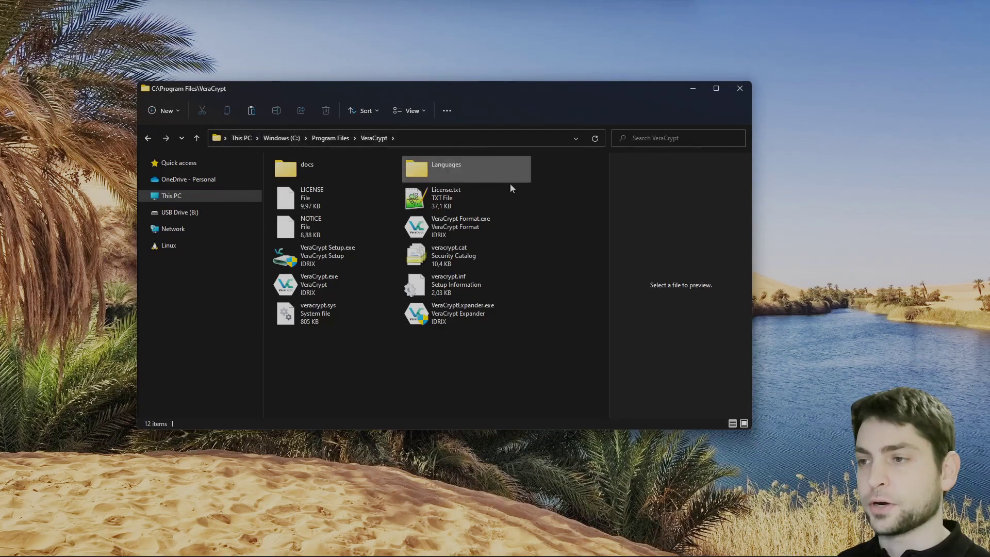
right_click(556, 232)
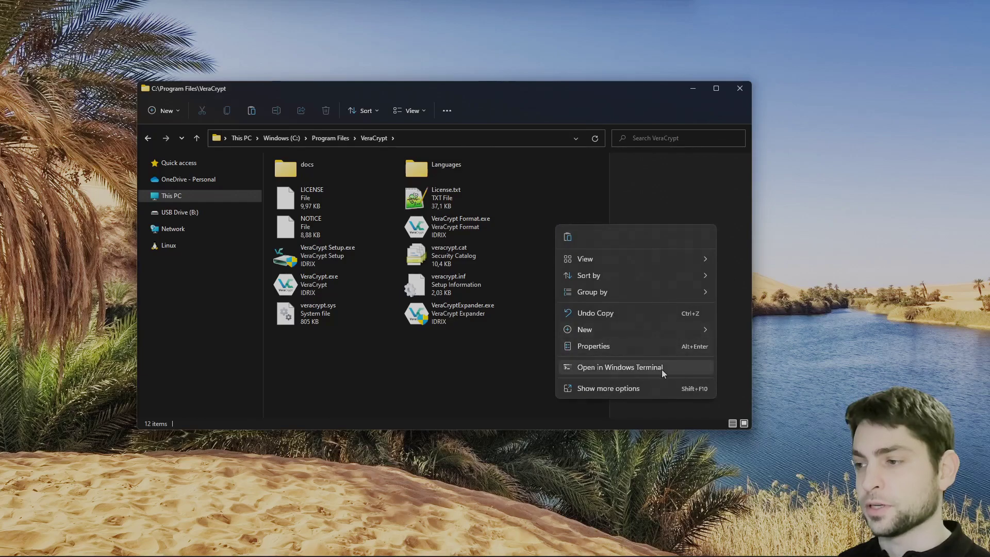
left_click(675, 373)
left_click_drag(255, 23, 532, 178)
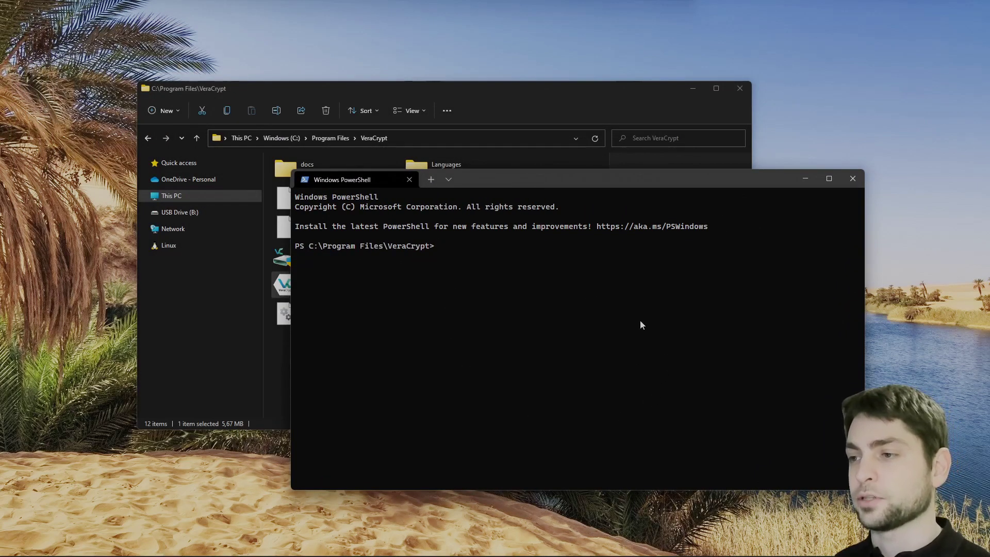
Mount \Device\Harddisk1\Partition1 as A: using VeraCrypt.exe with the volume password and /q /s, then open USB Drive (A:)
type(".\\VeraCrypt.exe")
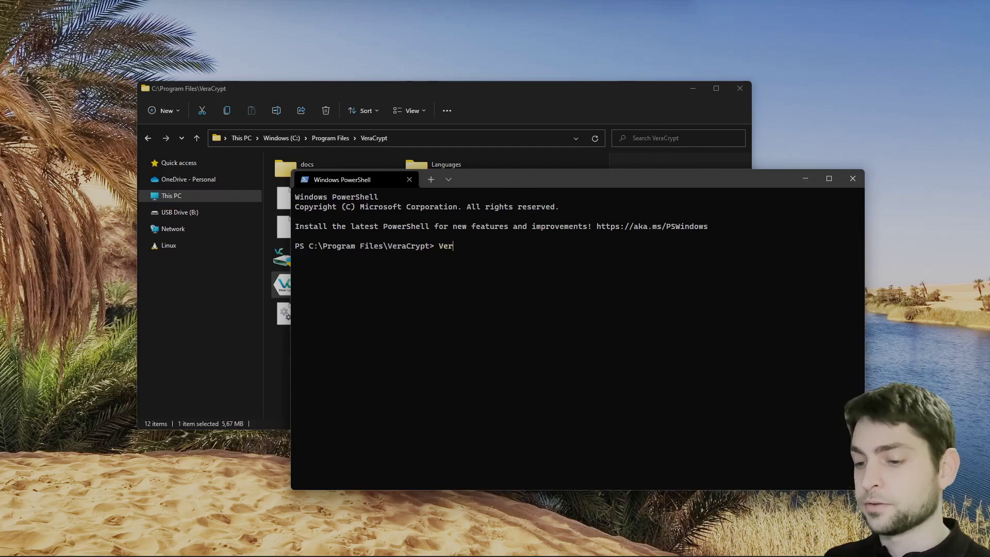
type(" /v \\")
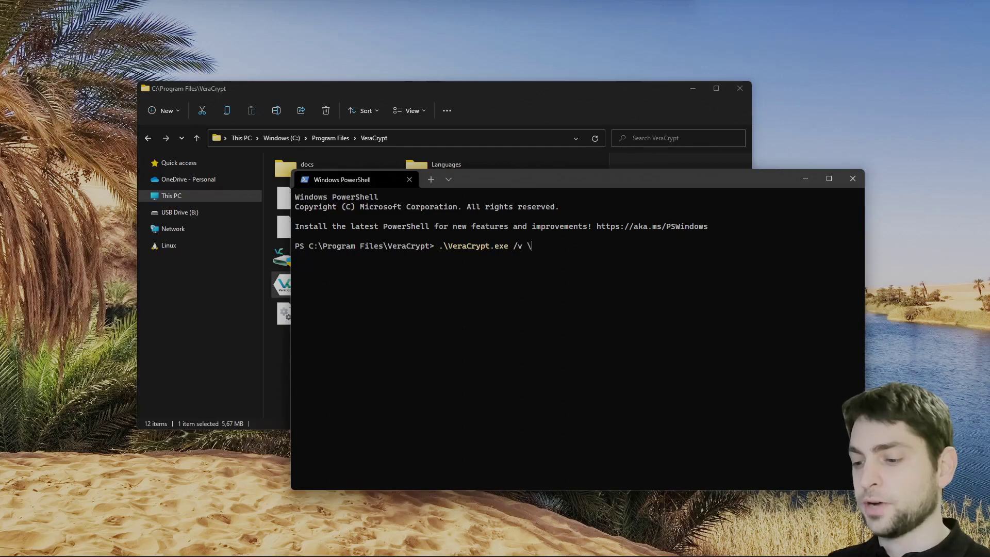
type("Devi")
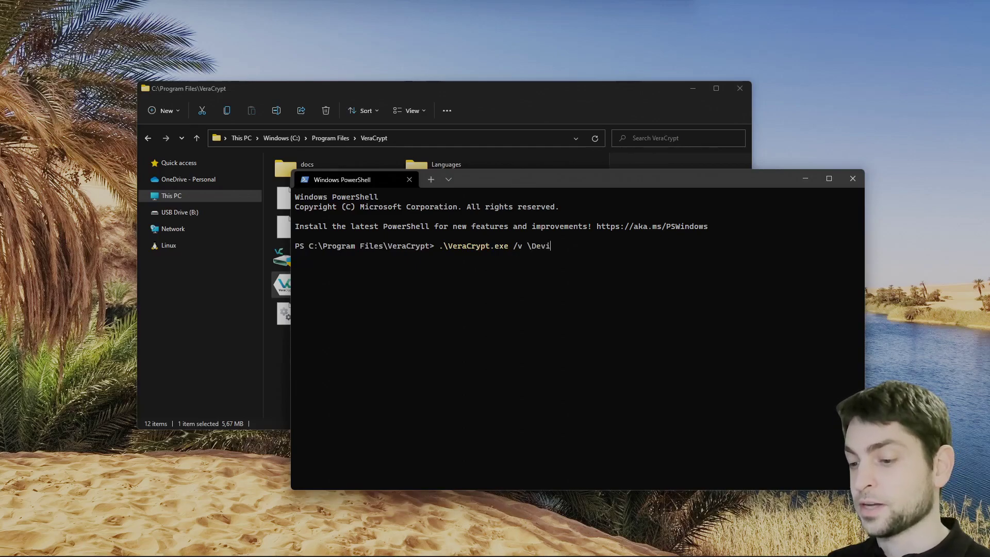
type("ce\\Harddis")
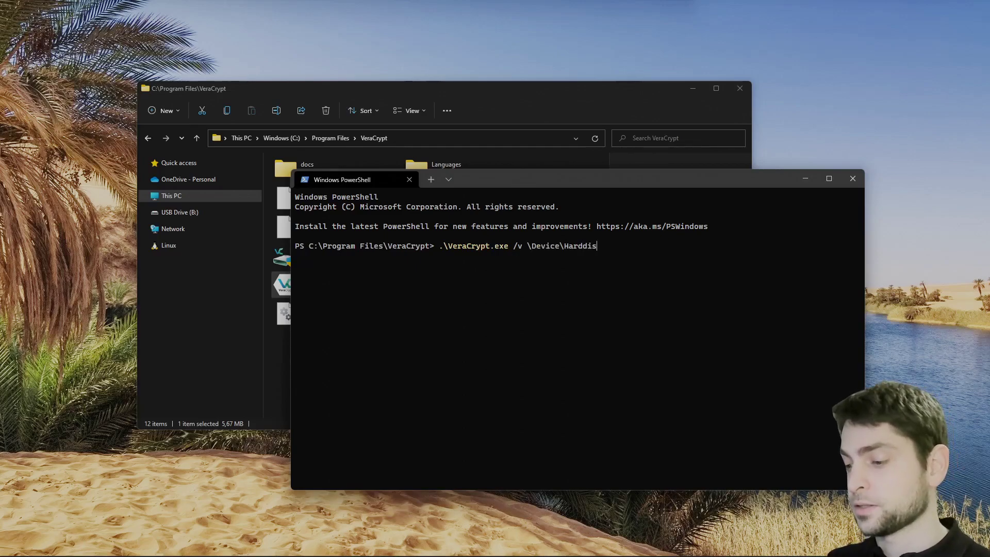
type("k1\\Partition1 /l A:")
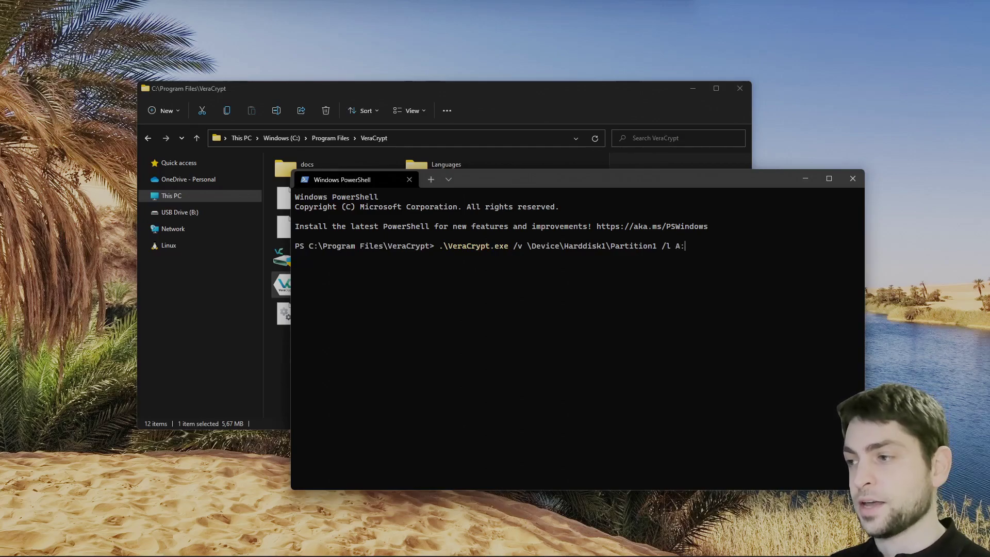
type(" /p")
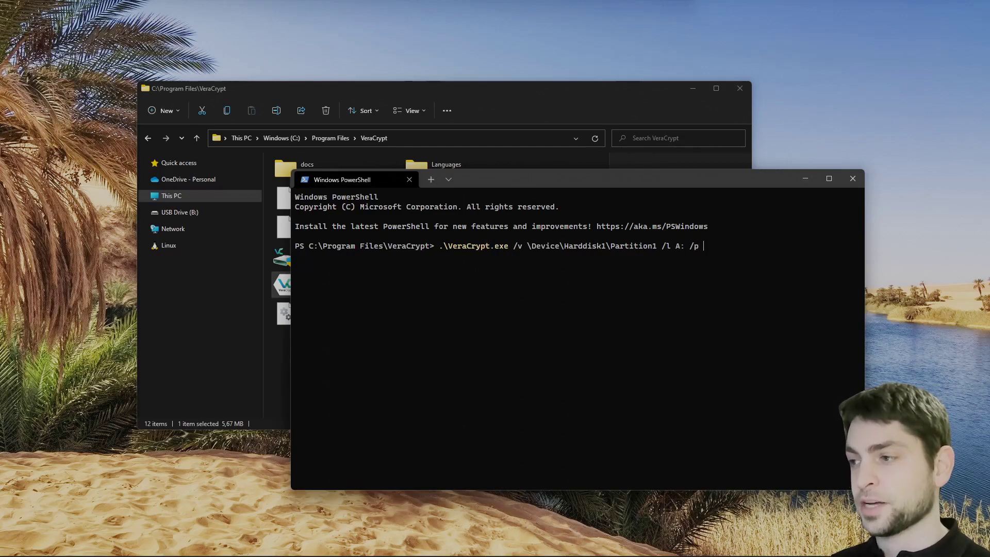
type(" 1234")
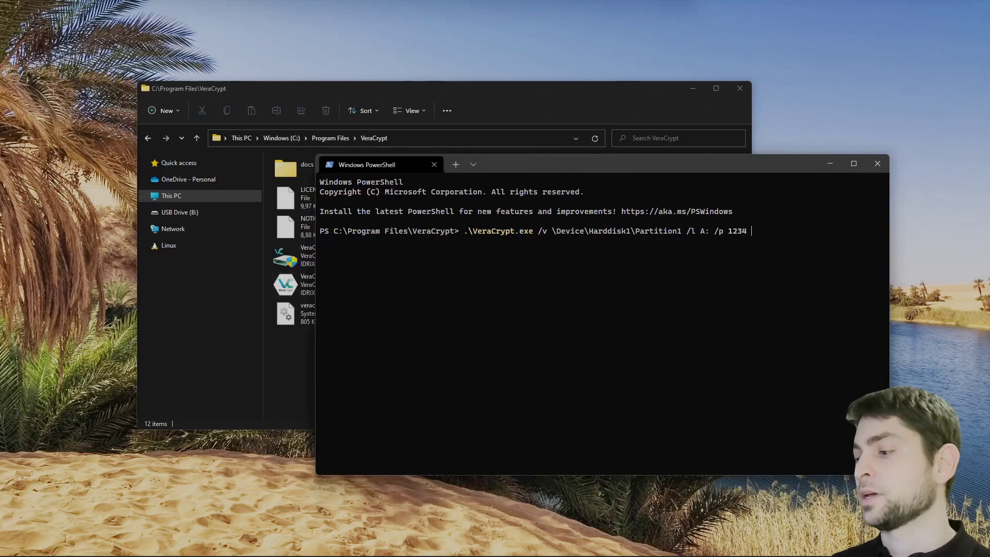
type("/q /s")
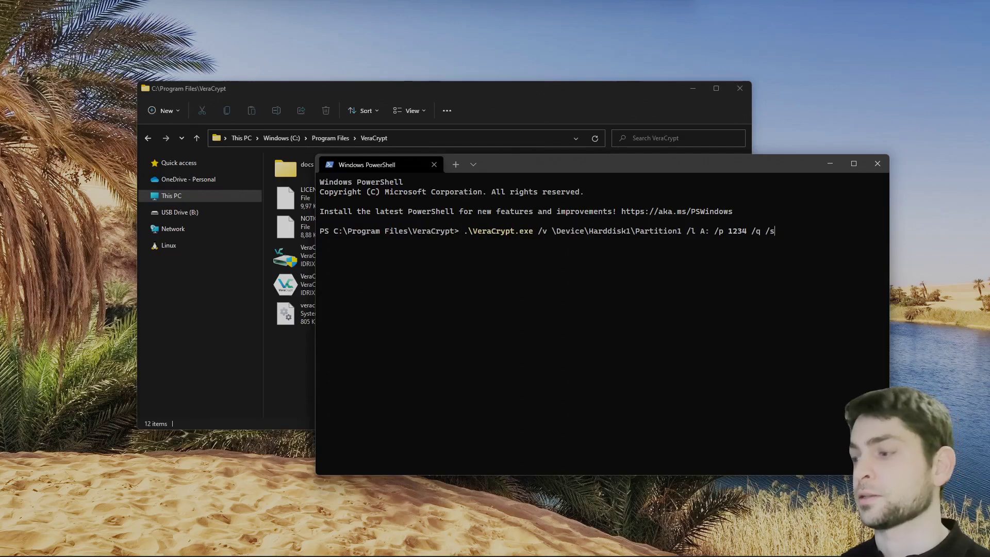
key("Return")
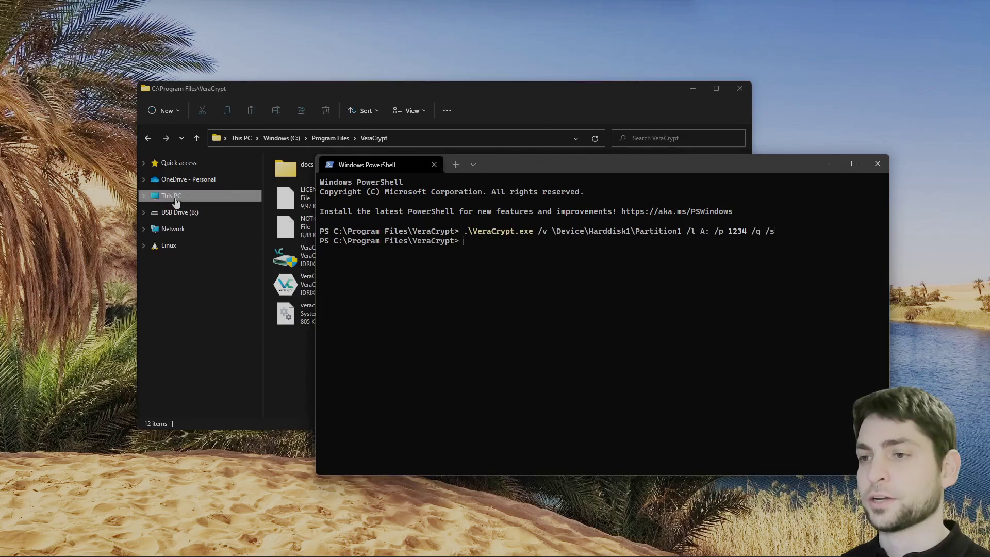
left_click(174, 199)
double_click(342, 287)
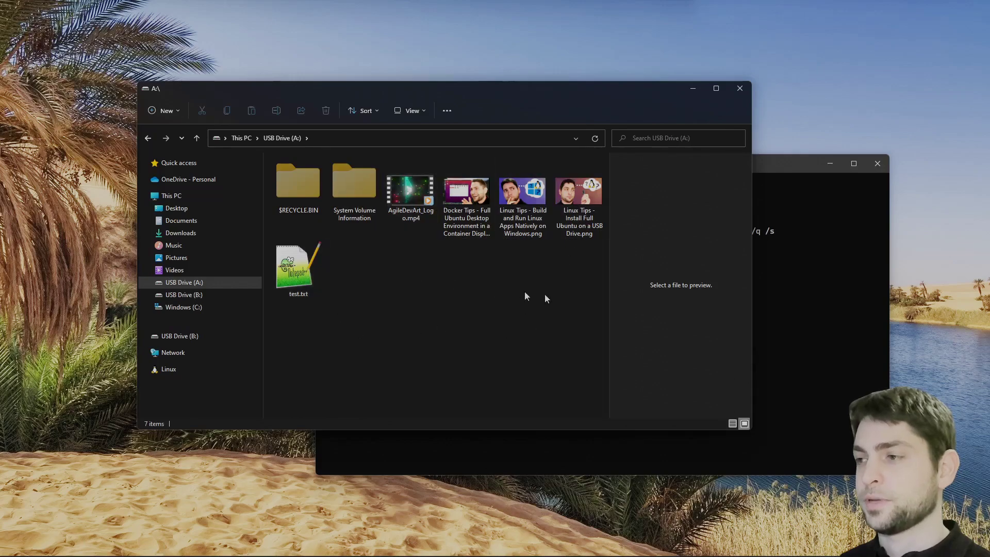
Run .\VeraCrypt.exe /d A: /q /s, then check This PC for the remaining drives
left_click(831, 308)
type("VeraCryp")
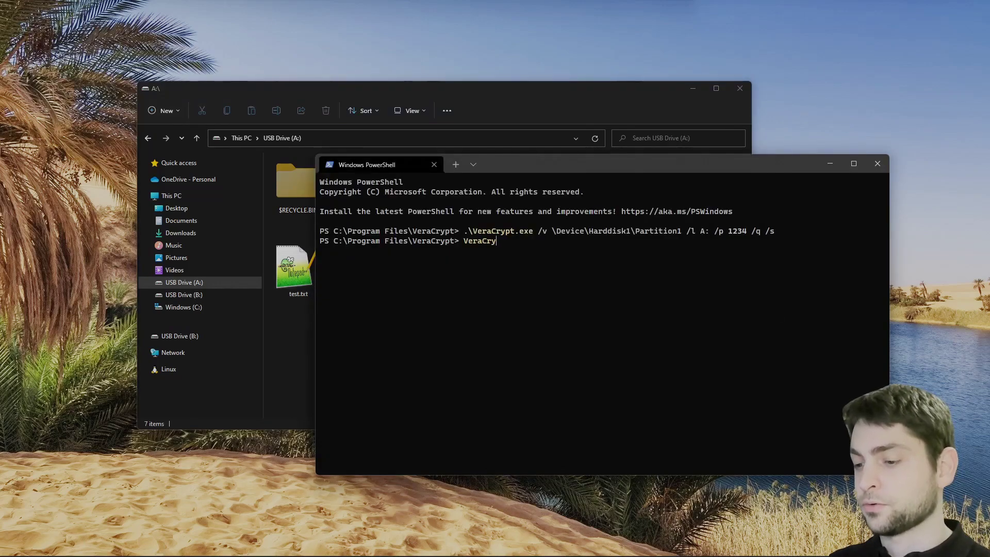
key("Tab")
type("/d ")
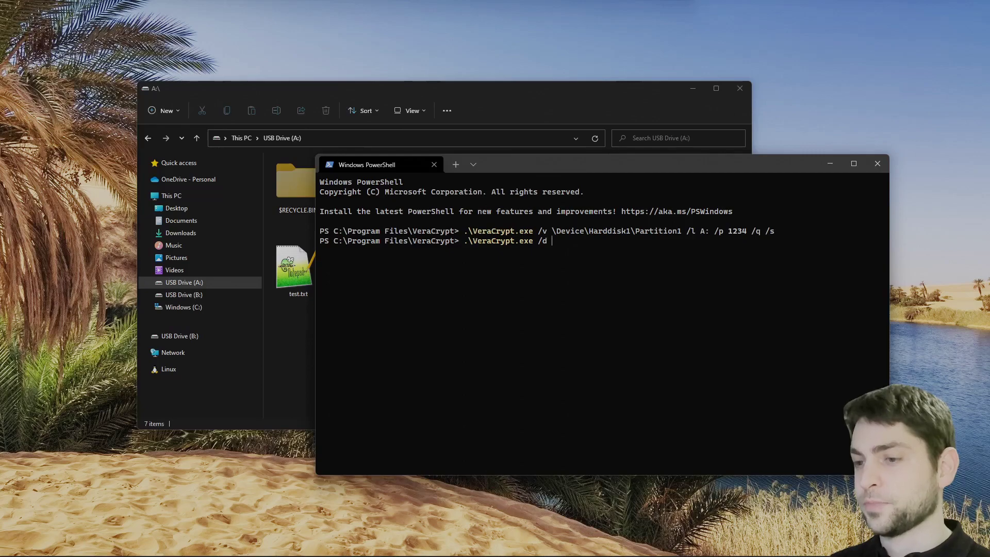
type("A:")
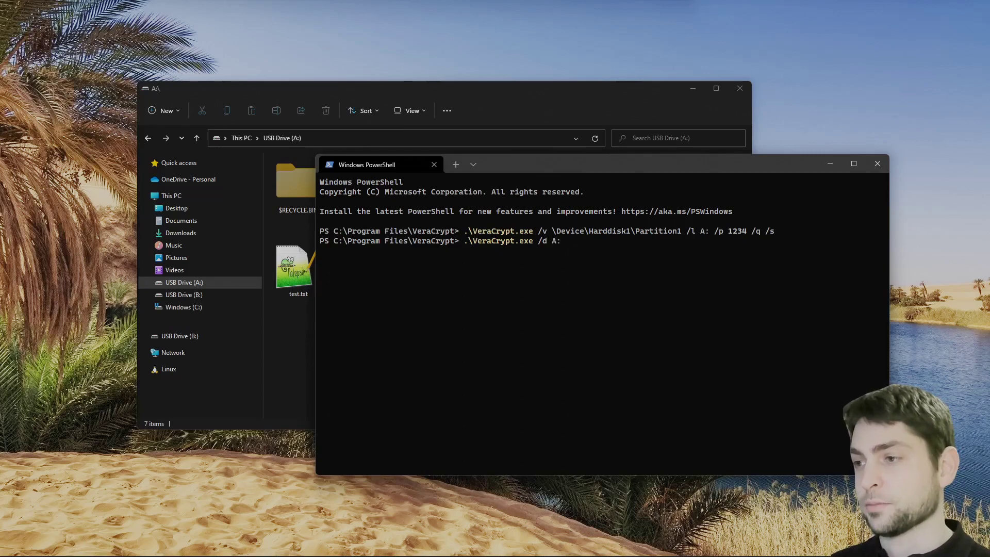
type(" /q")
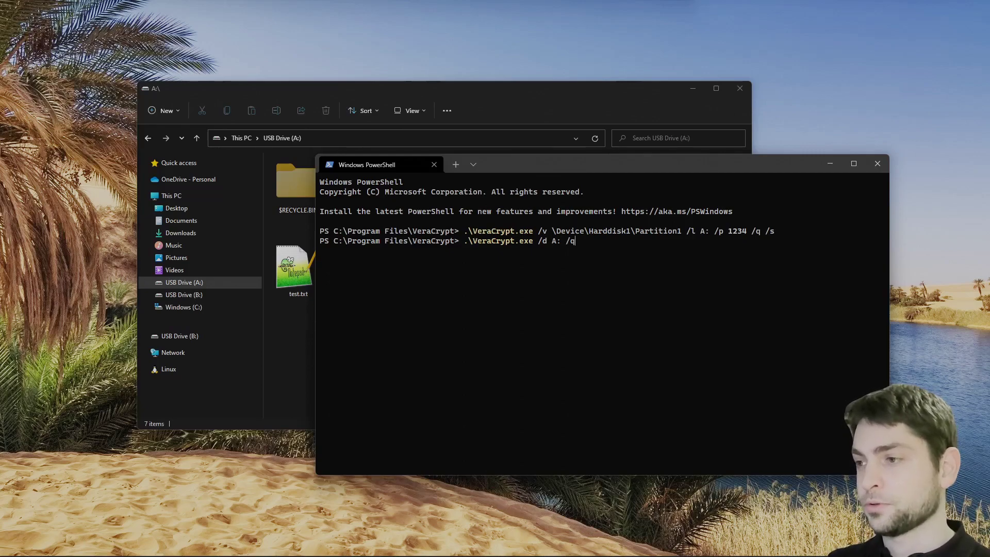
type(" /s")
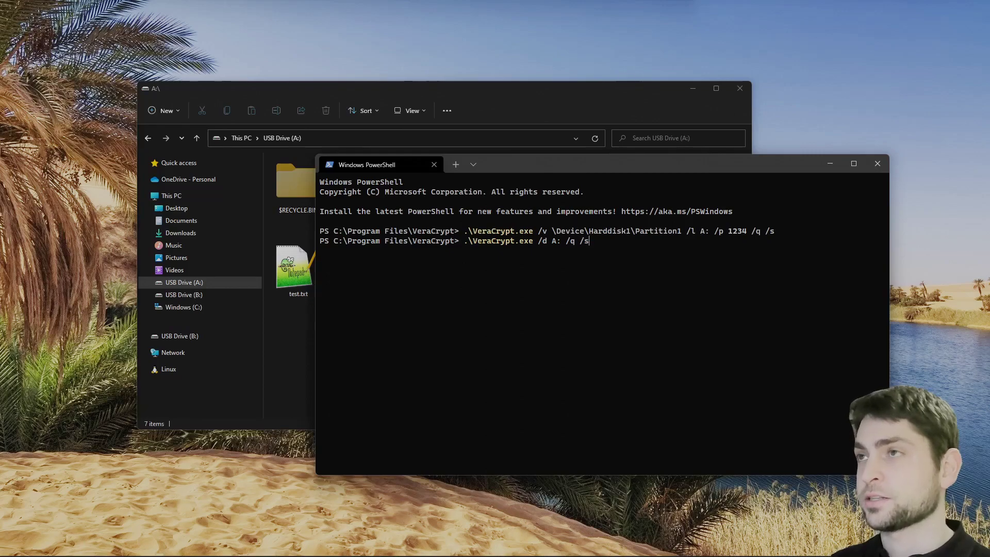
key("Return")
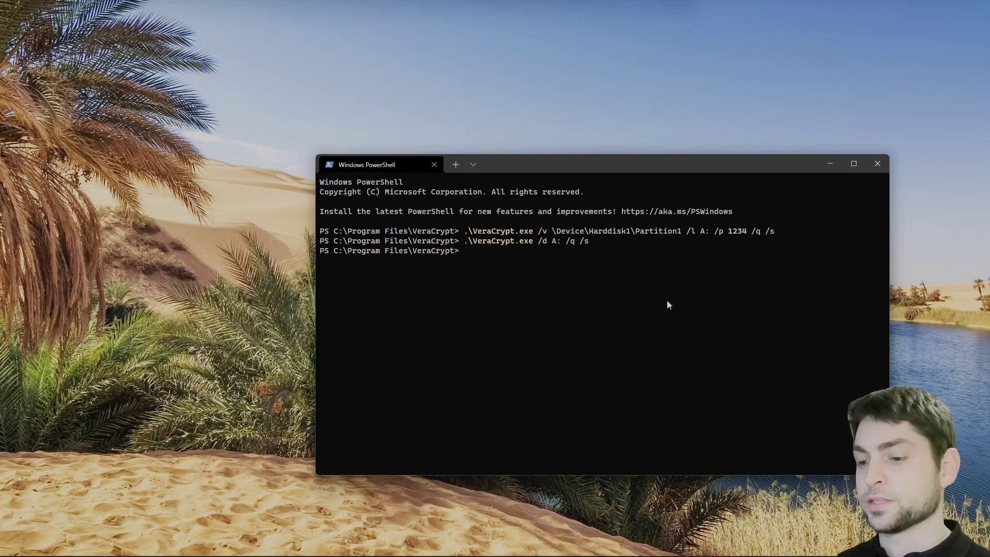
key("super+e")
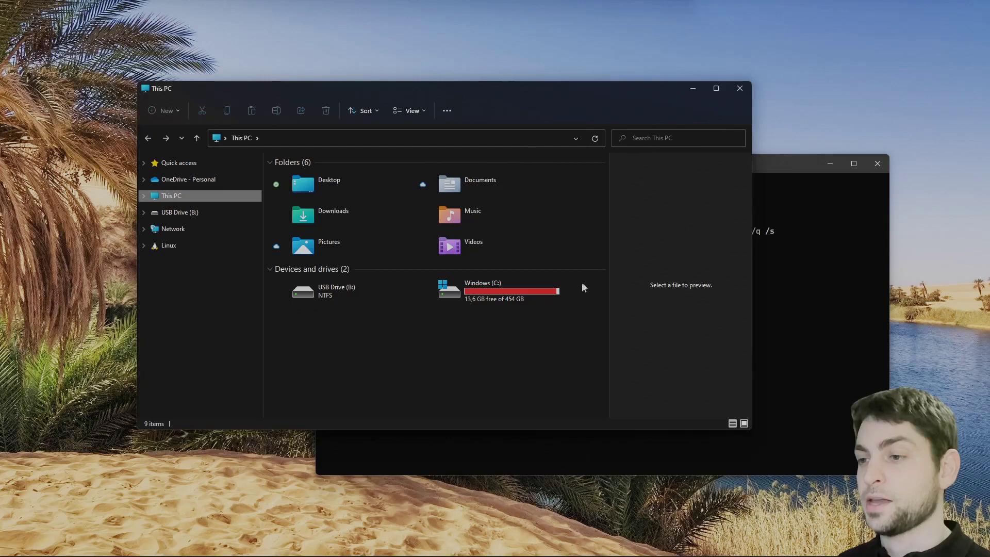
Close the This PC Explorer window
key("alt+F4")
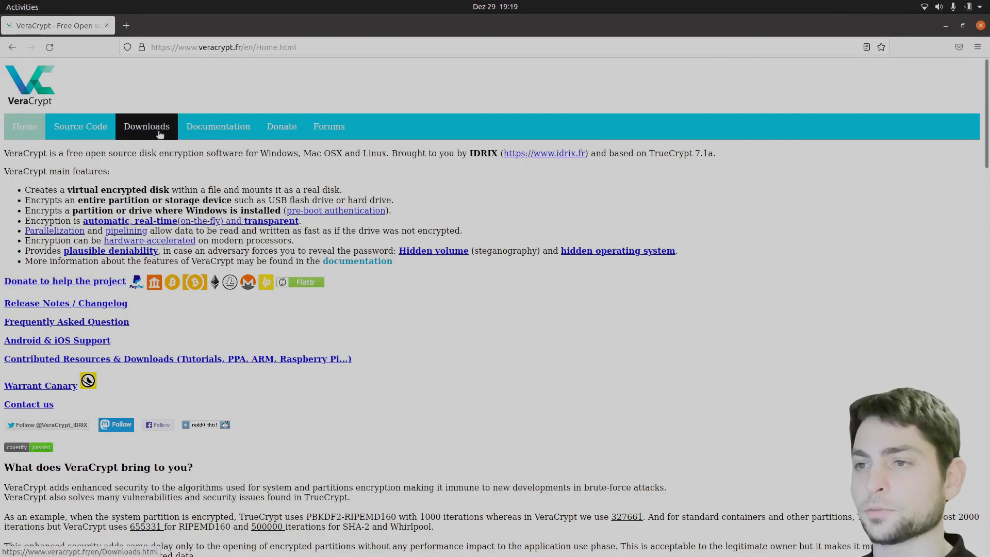
Check the VeraCrypt downloads page and refresh Ubuntu's package lists with sudo apt update
left_click(147, 127)
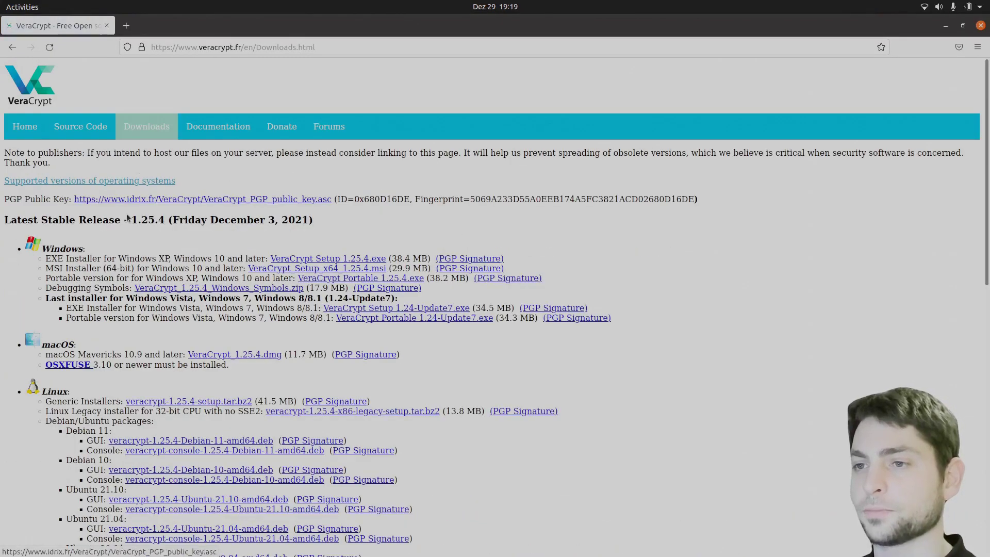
scroll(217, 255, "down", 3)
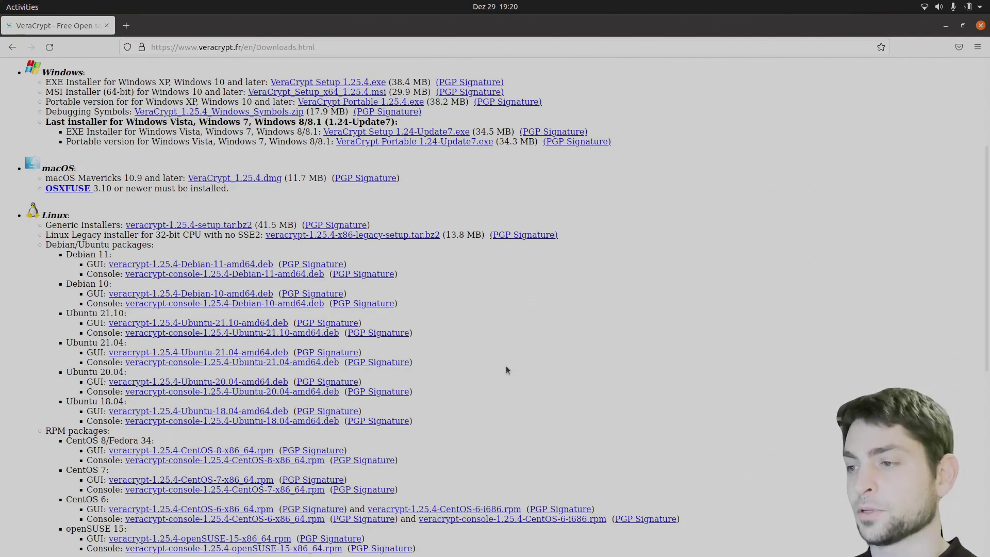
key("ctrl+alt+t")
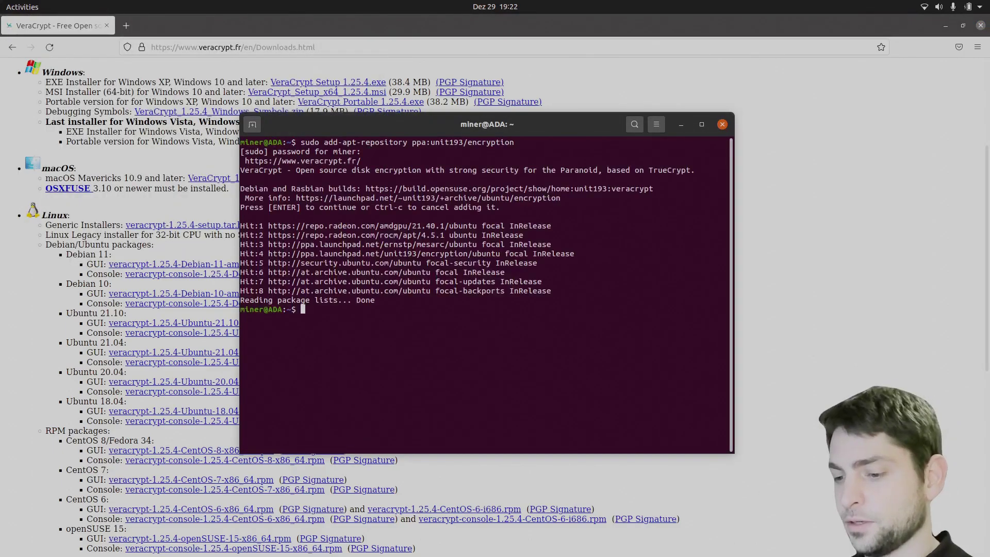
type("sudo apt ")
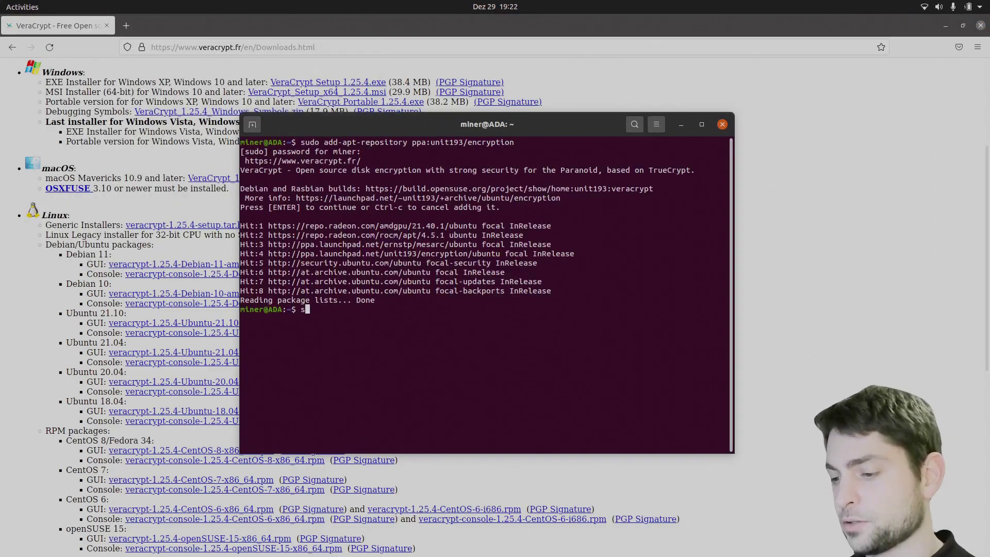
type("update")
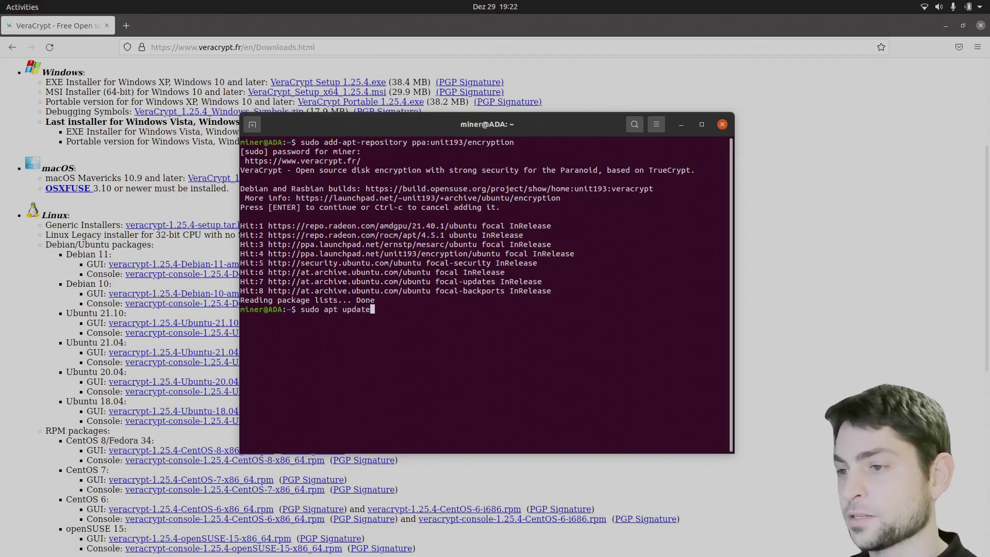
key("Return")
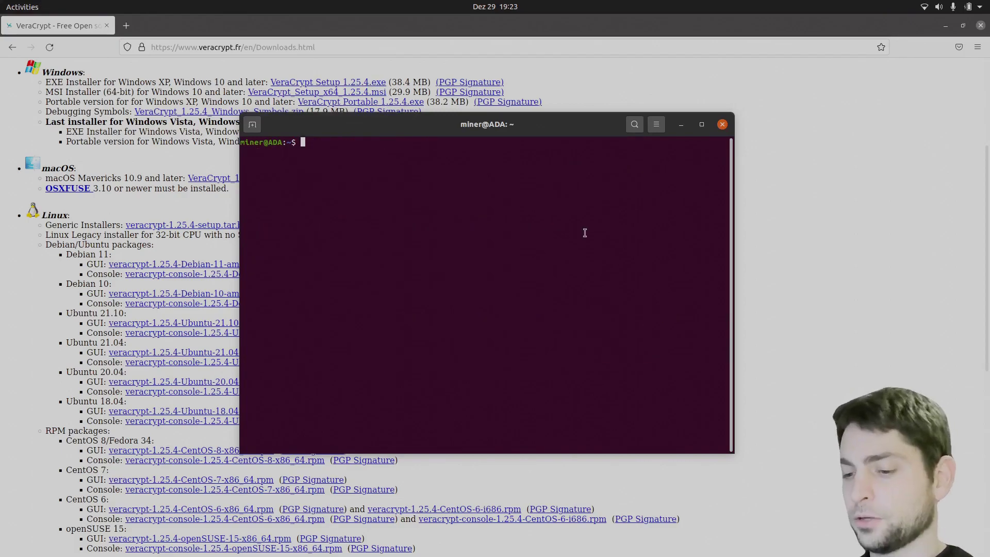
Install the veracrypt package with sudo apt install veracrypt
type("sudo apt instaöö")
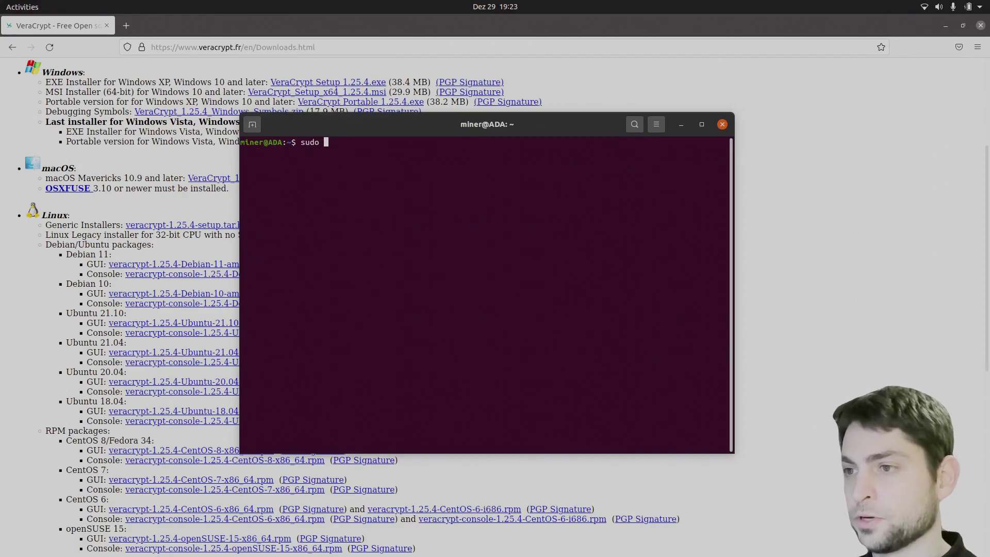
key("BackSpace")
key("BackSpace")
type("ll veracrypt")
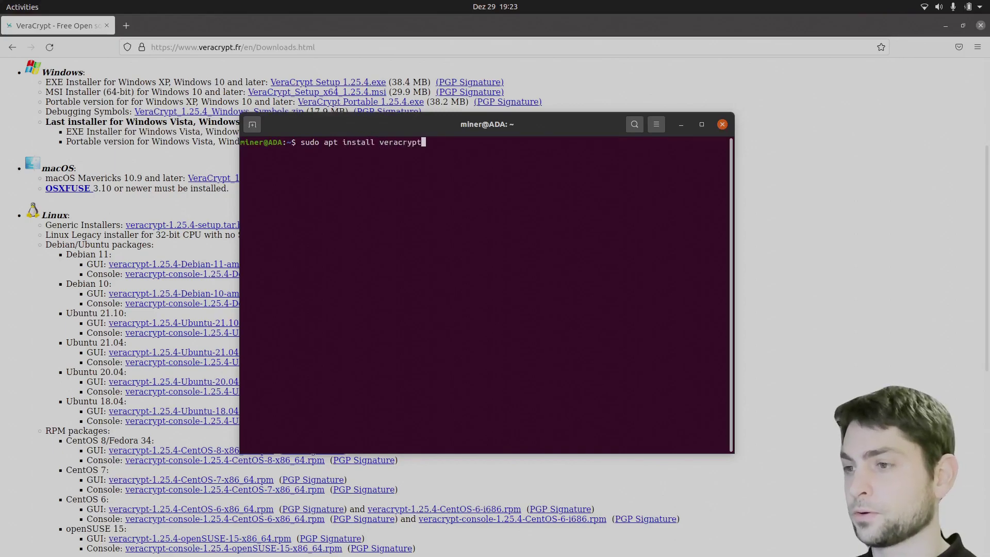
key("Return")
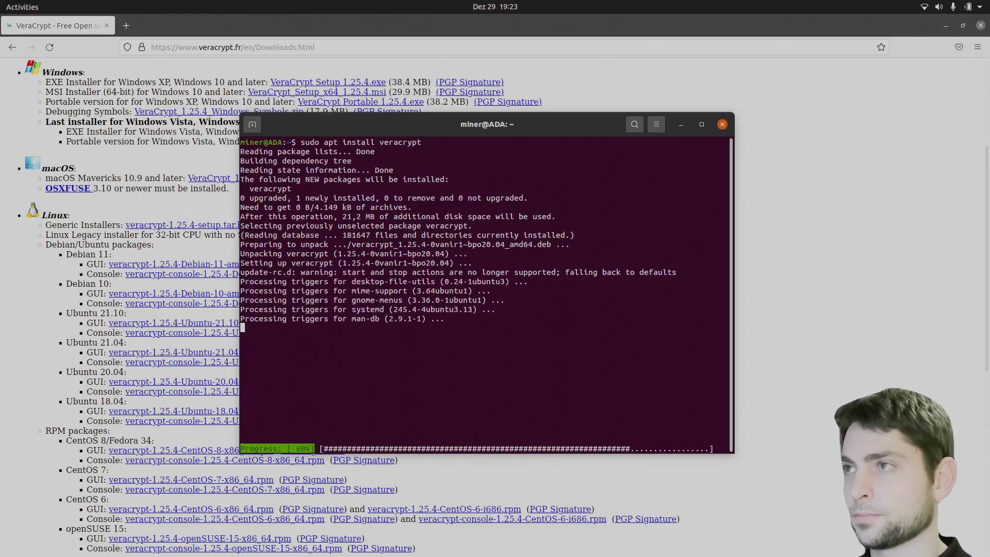
left_click(946, 25)
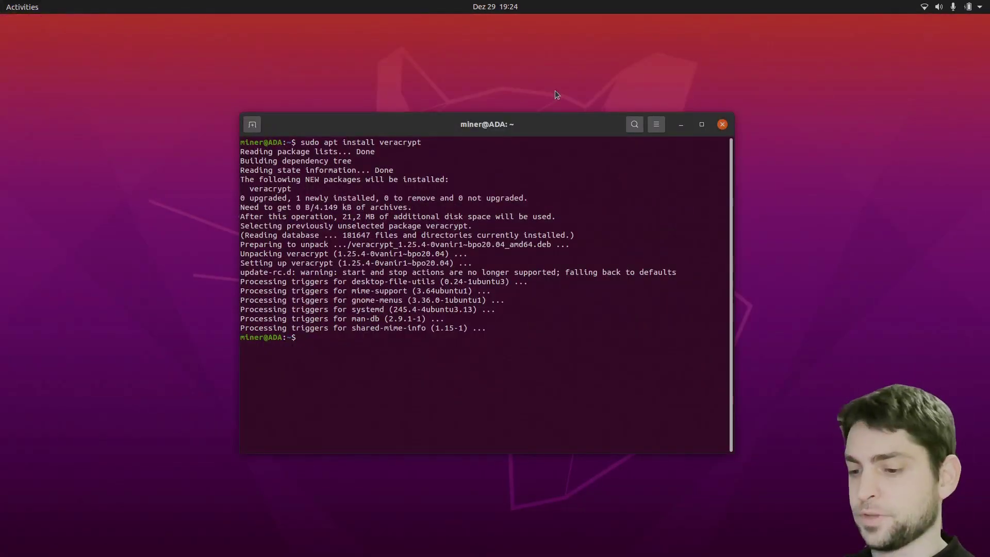
key("super")
Launch VeraCrypt from app search and select the /dev/sda1 partition as the volume
type("vera")
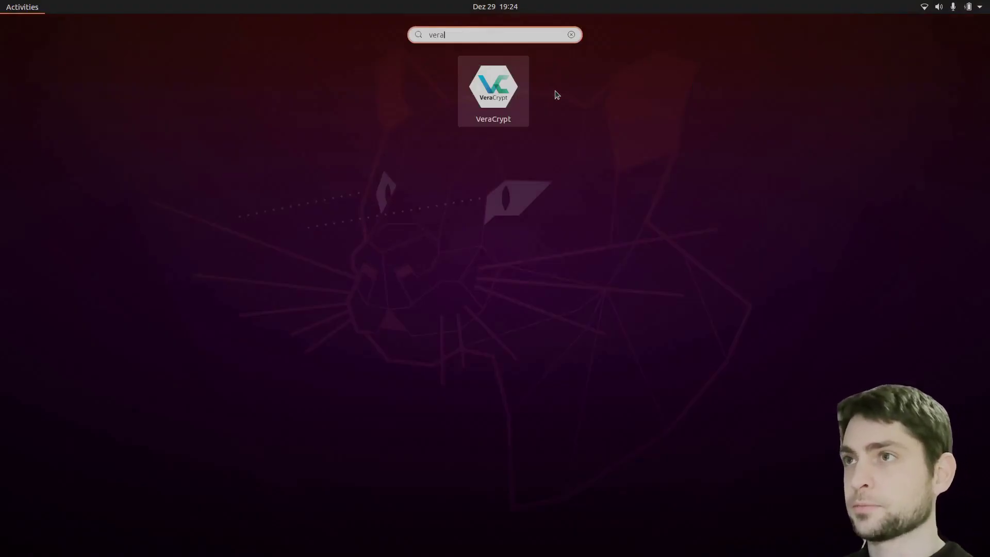
key("Return")
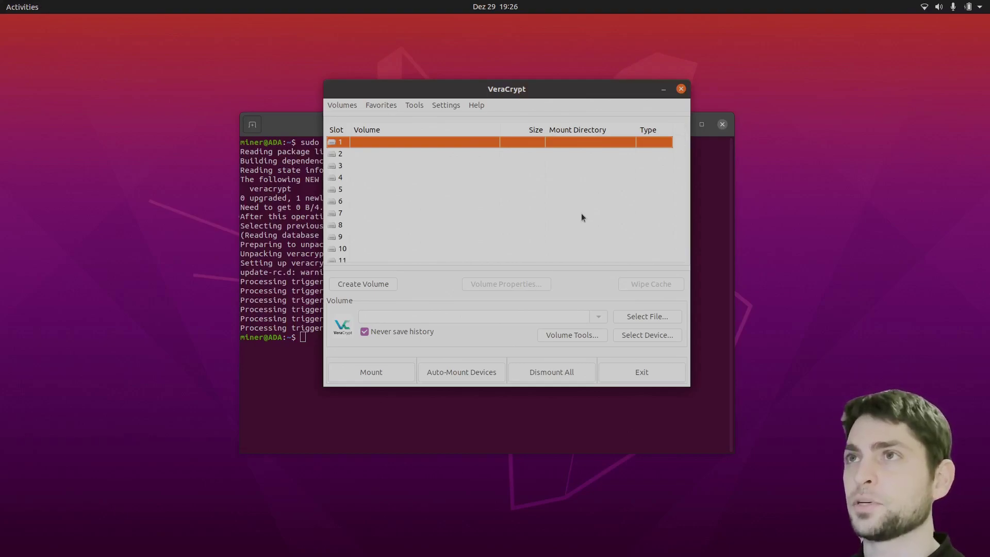
left_click(664, 340)
double_click(428, 239)
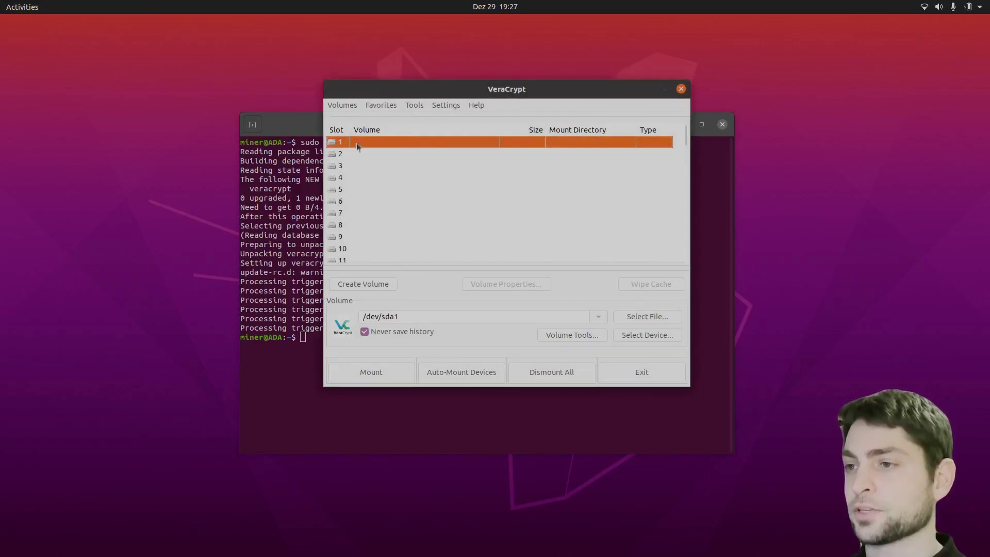
Mount /dev/sda1 in slot 1, entering the volume password and the administrator password
left_click(375, 378)
type("test")
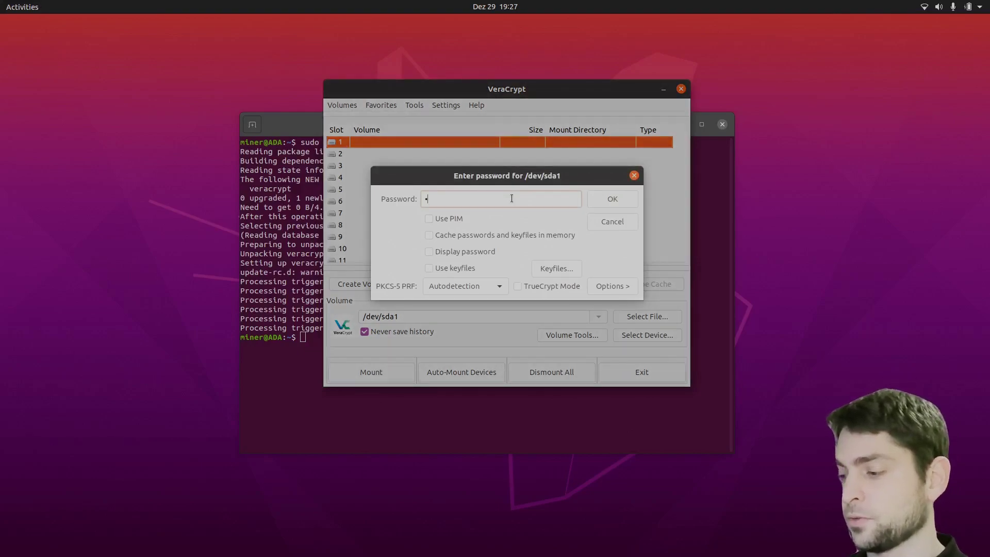
left_click(614, 199)
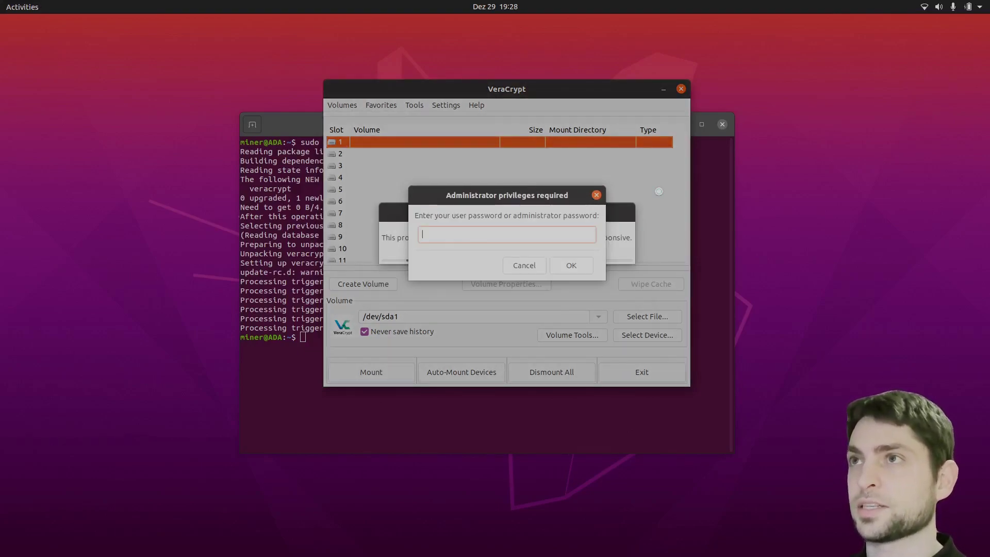
type("test")
key("Return")
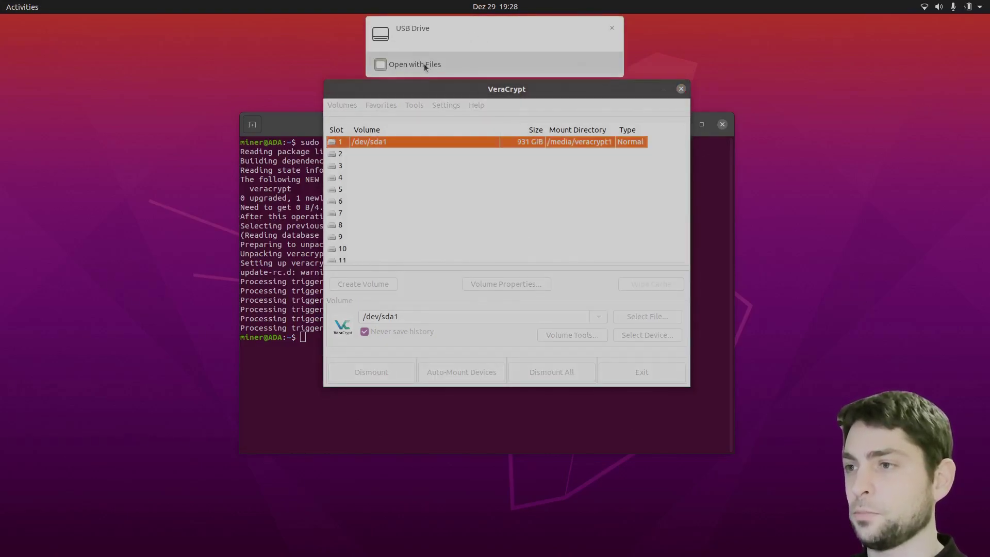
left_click(424, 63)
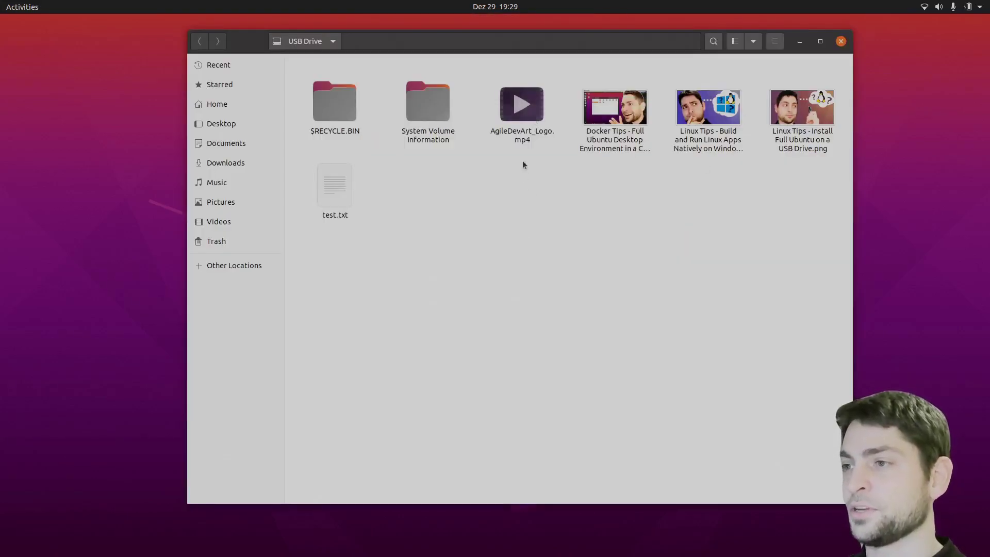
View and close test.txt on the drive, then dismount /dev/sda1 from slot 1
double_click(343, 190)
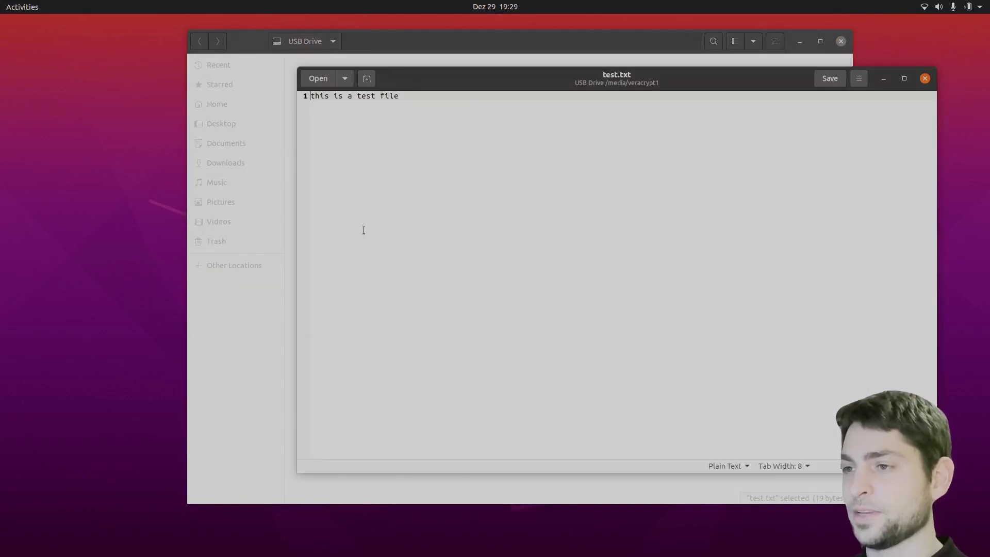
left_click(925, 78)
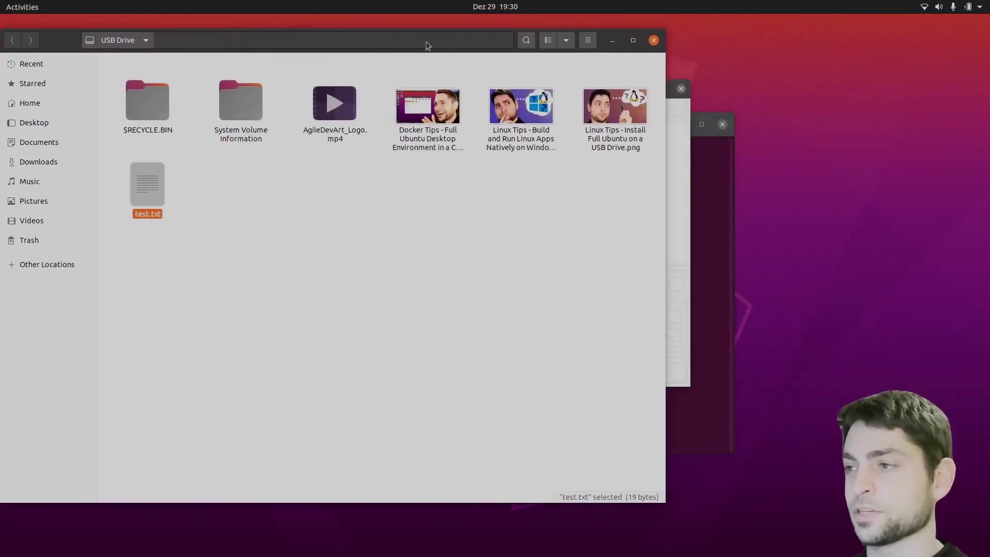
left_click(683, 168)
left_click(392, 143)
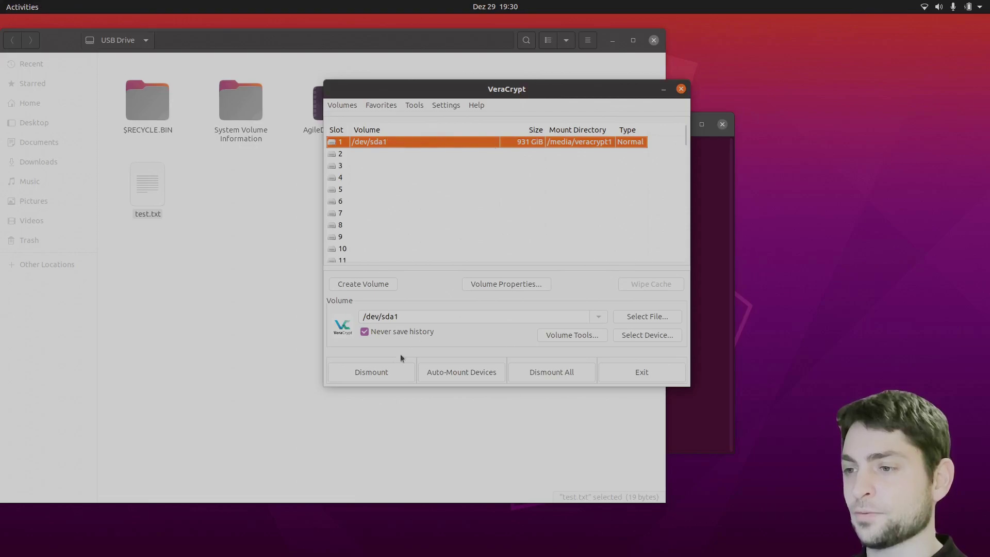
left_click(383, 373)
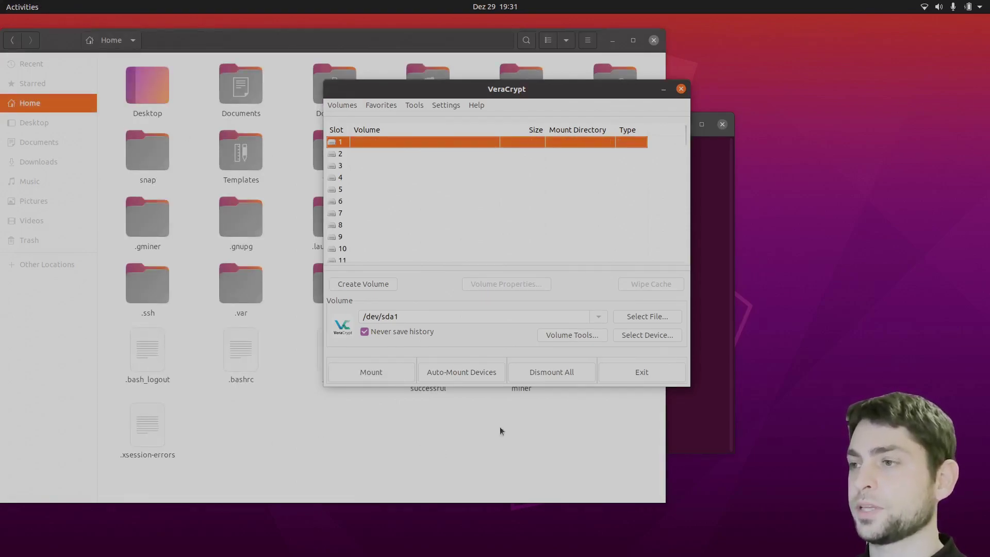
Close VeraCrypt, print its command-line help with veracrypt -h, and dismiss the help dialog
left_click(682, 89)
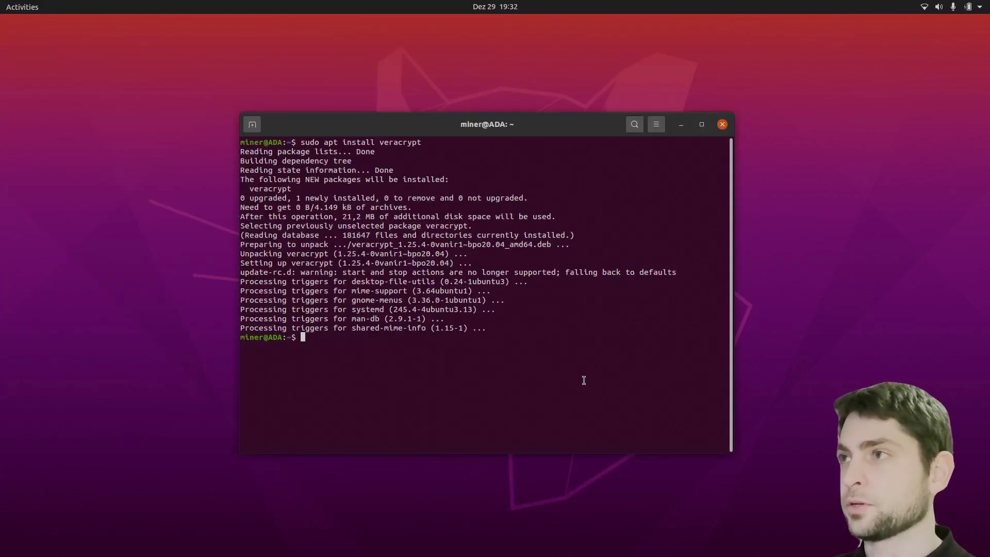
type("veracrypt -h")
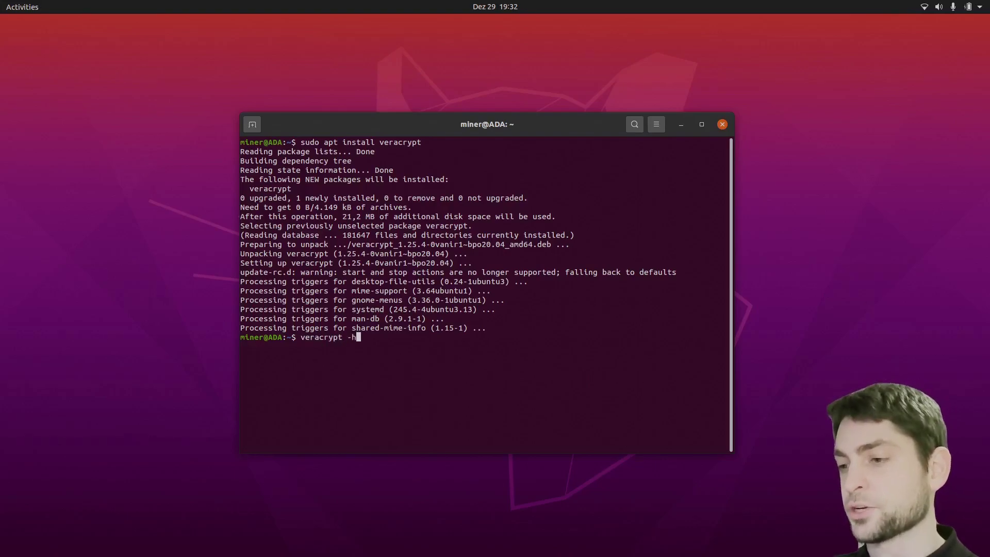
key("Return")
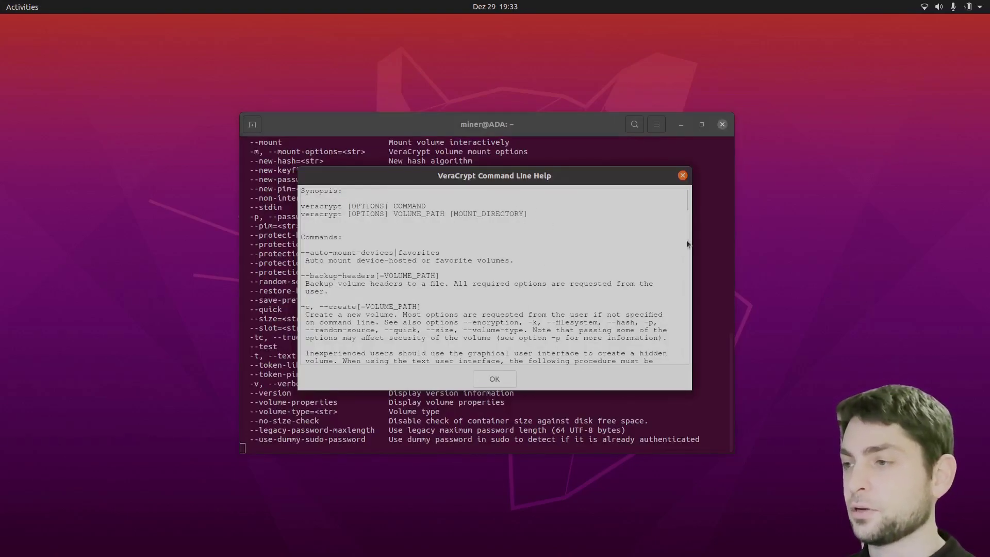
left_click_drag(686, 199, 686, 356)
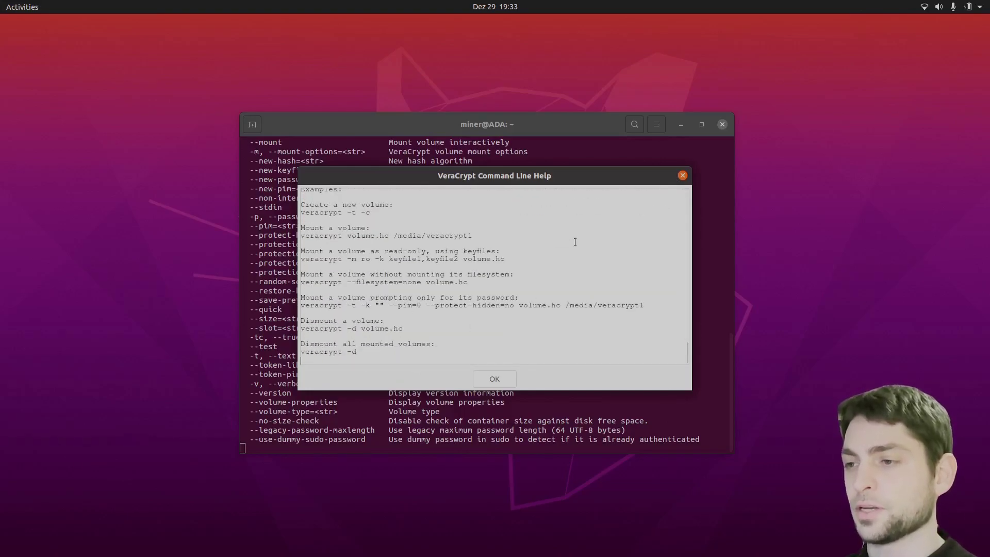
scroll(575, 242, "up", 15)
left_click(498, 380)
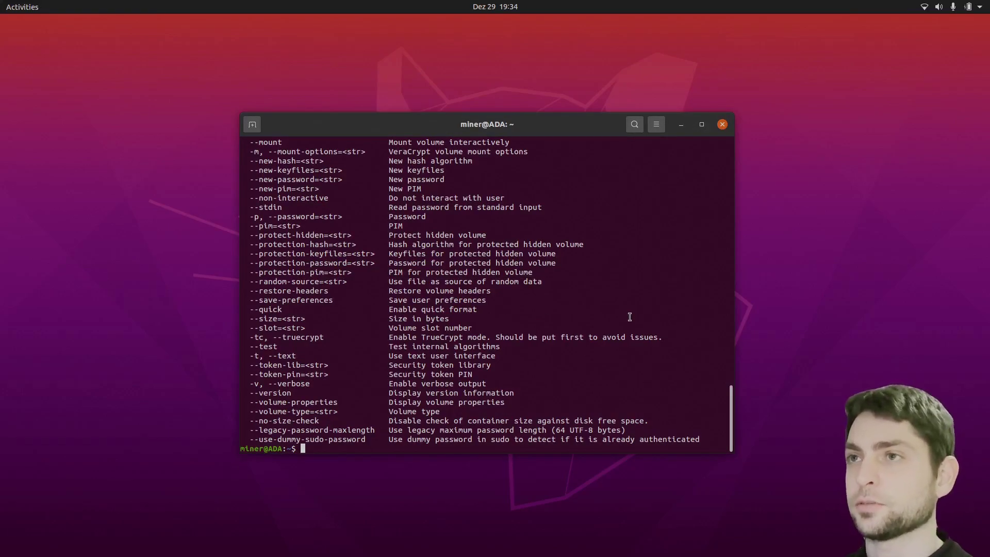
Mount /dev/sda1 with veracrypt -t -v --non-interactive, rerunning with sudo after the privileges error
type("veracrypt")
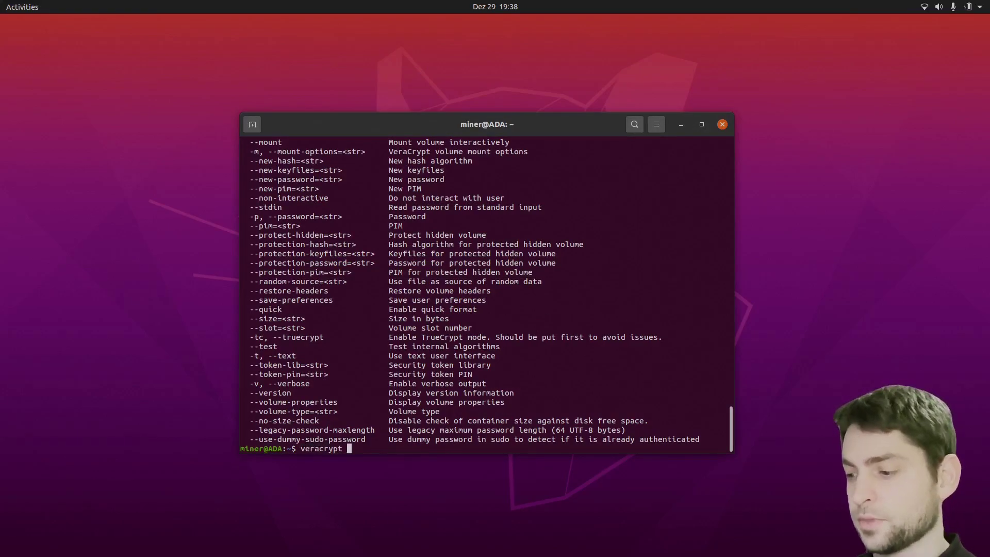
type("-t")
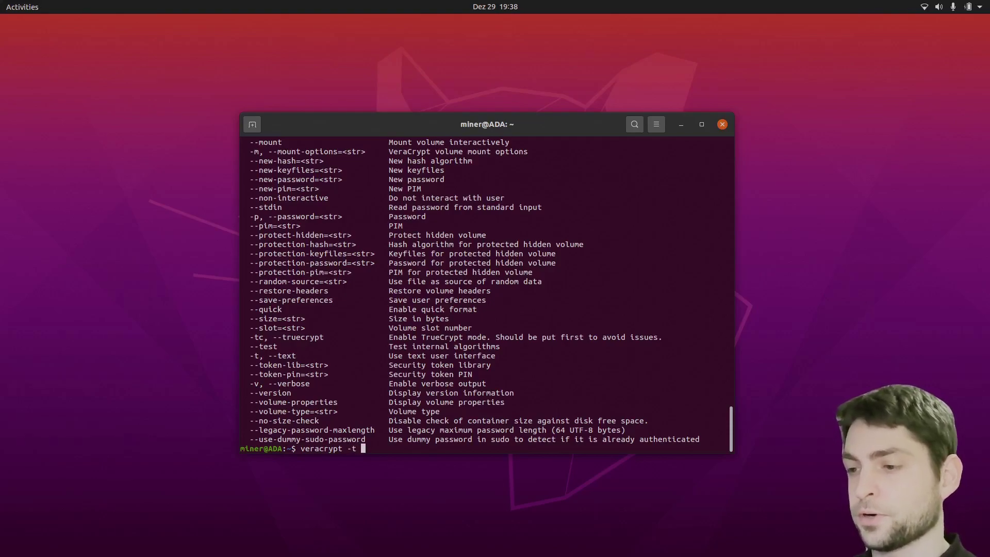
type(" -v")
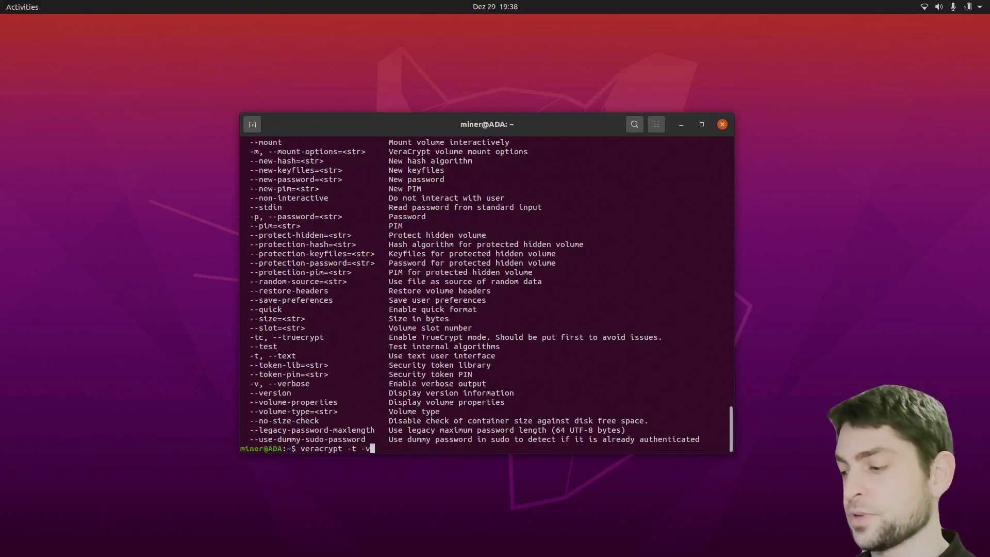
type(" /dev")
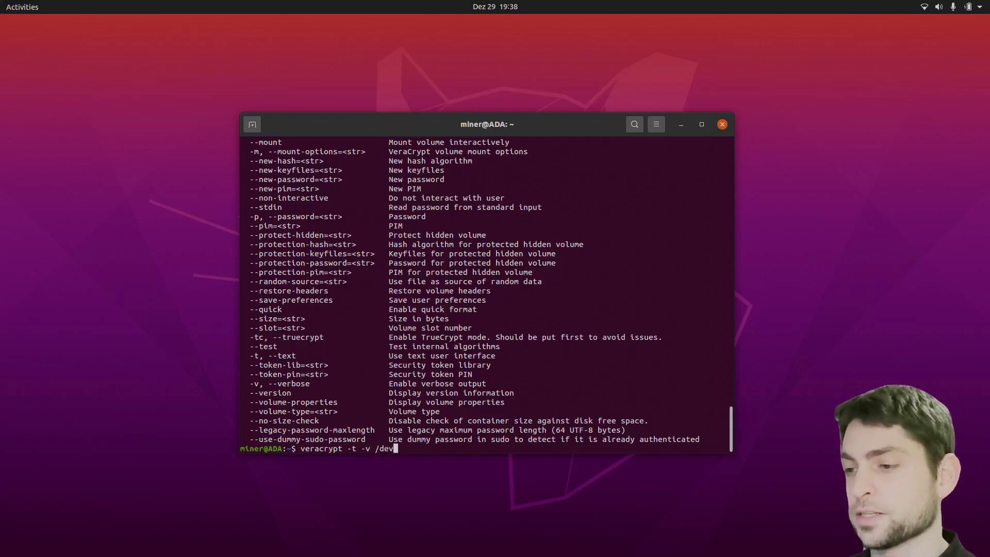
type("/sd")
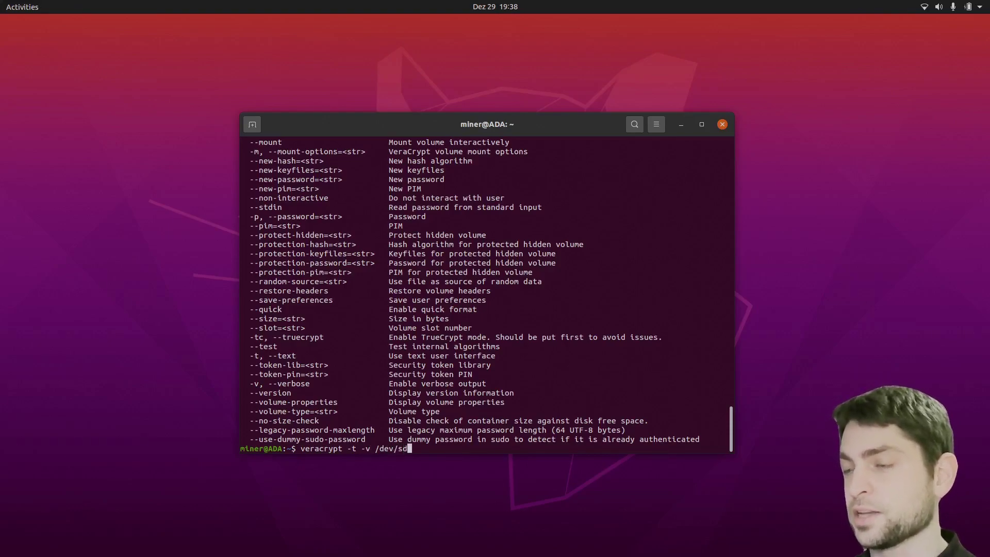
type("a1 -p ")
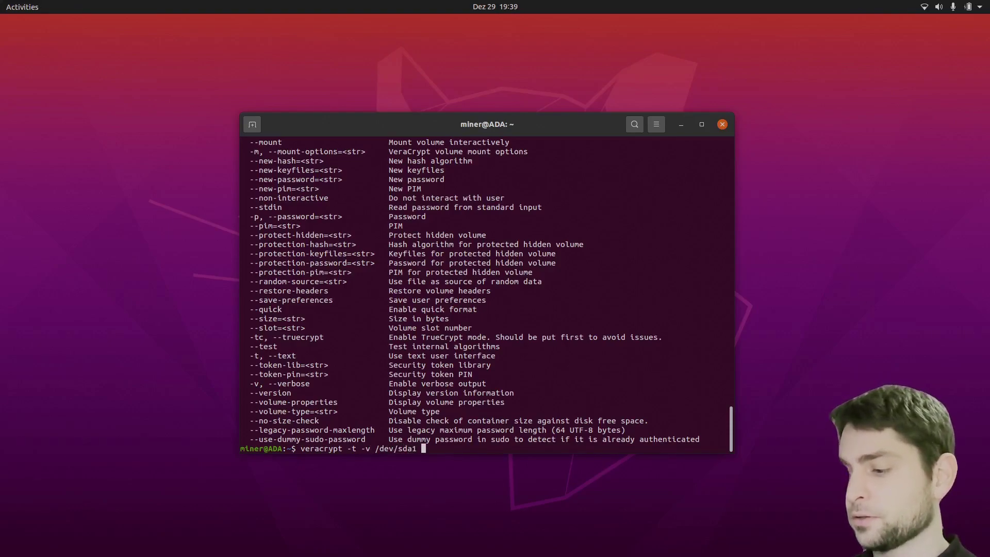
type("1234 --non-interactive")
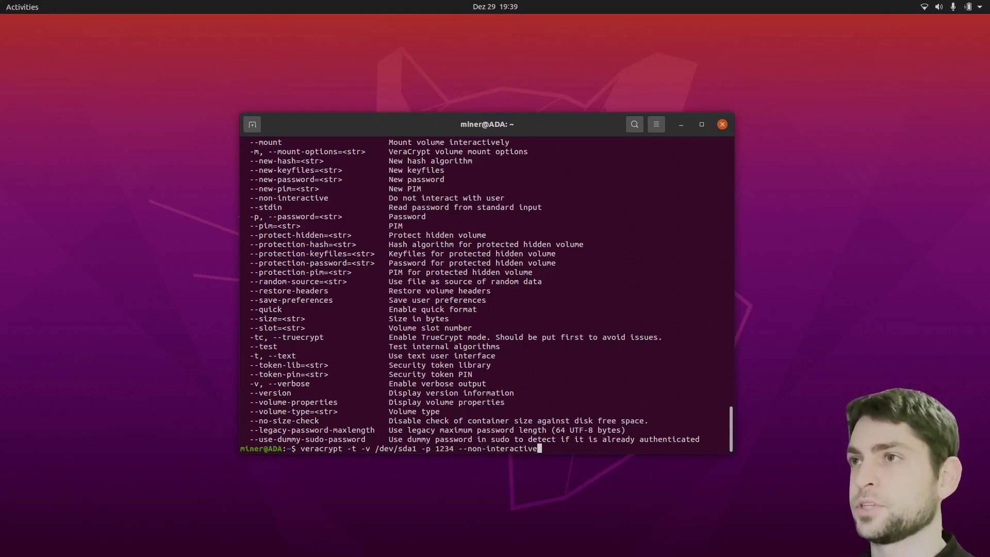
key("Return")
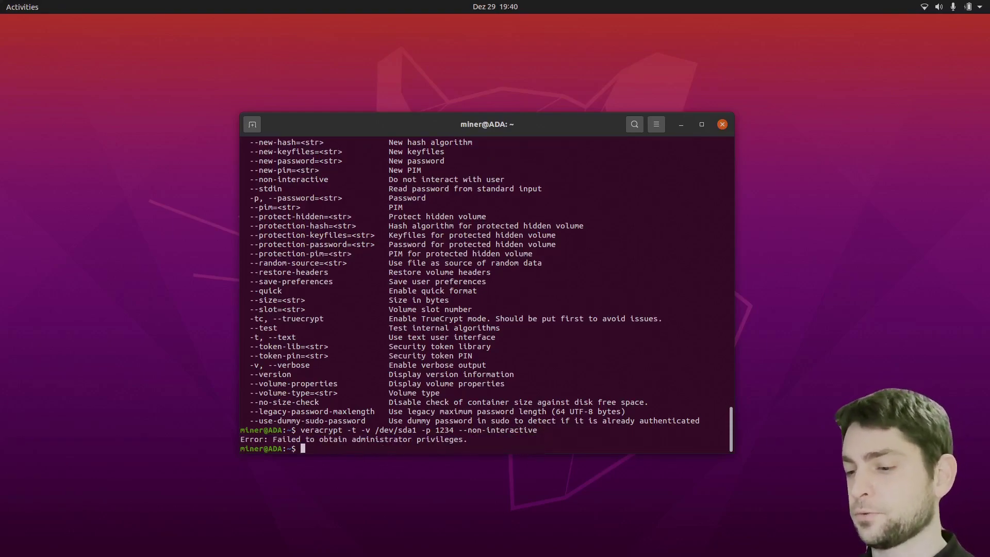
key("Up")
key("Left")
key("Left")
key("Left")
key("Left")
key("Left")
key("Left")
key("Left")
key("Left")
key("Left")
key("Left")
key("Left")
key("Left")
key("Left")
key("Left")
key("Left")
key("Left")
key("Left")
key("Left")
key("Left")
key("Left")
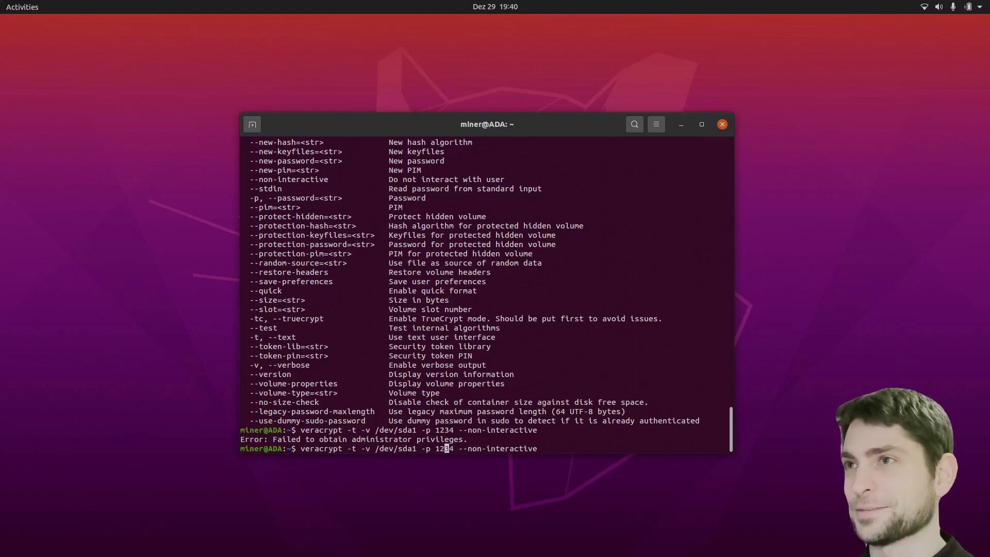
key("Home")
type("sudo")
key("Return")
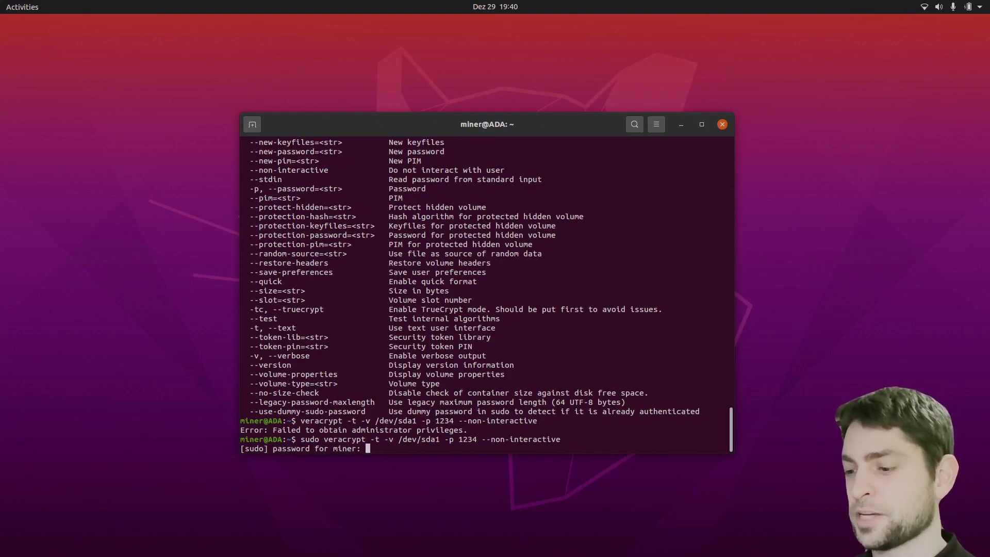
key("Return")
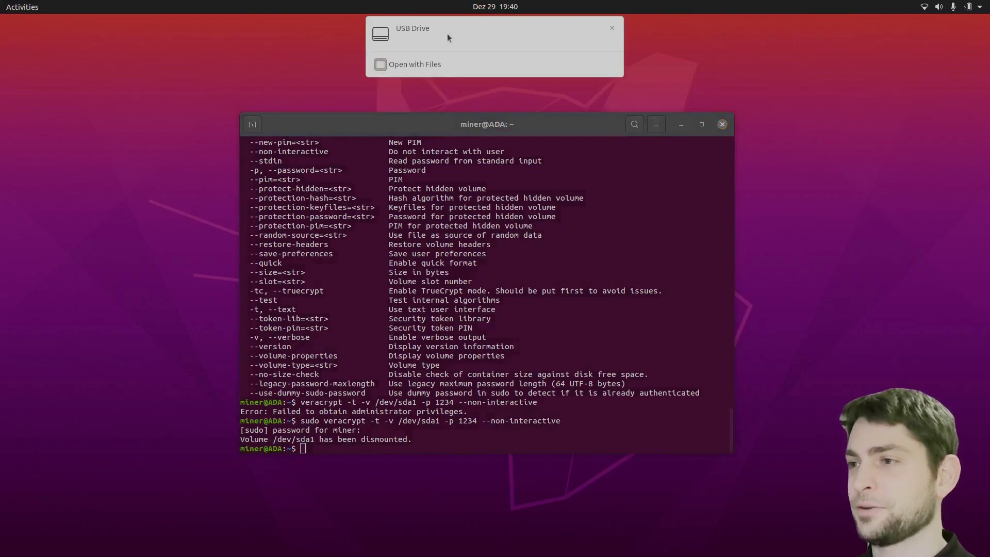
Check the mounted drive in the file manager, then type sudo veracrypt -d /dev/sda1
left_click(448, 33)
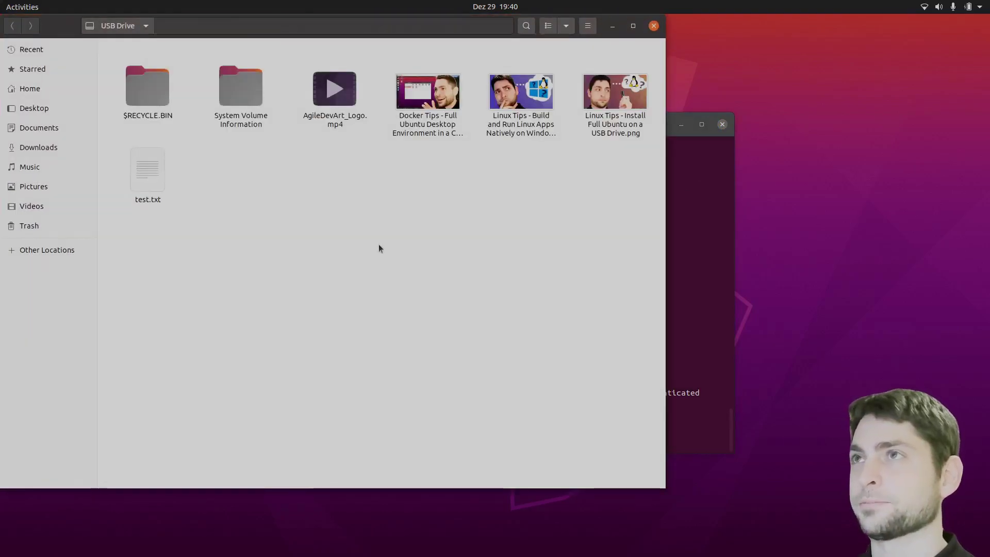
key("ctrl+w")
type("sud")
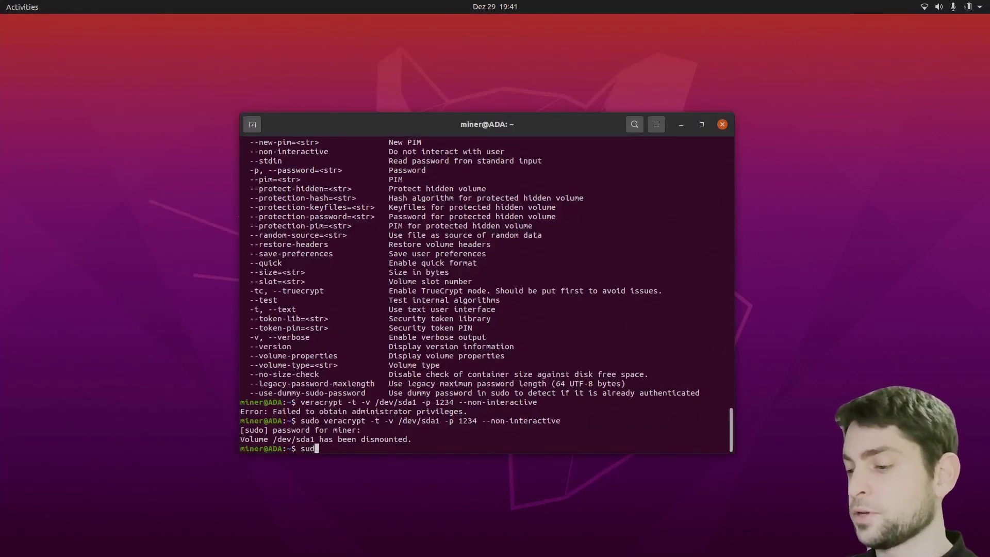
type("o veracrypt -")
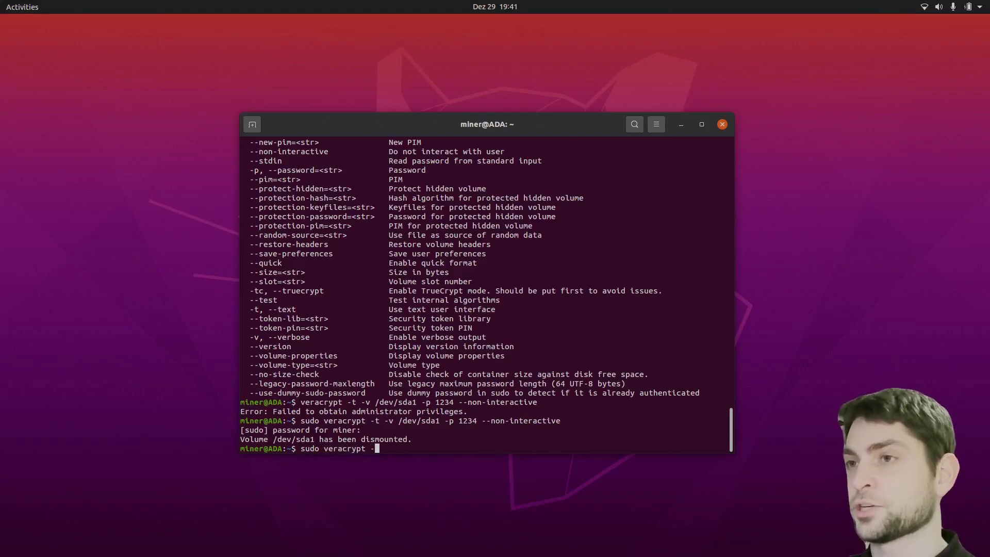
type("d /dev/sda1")
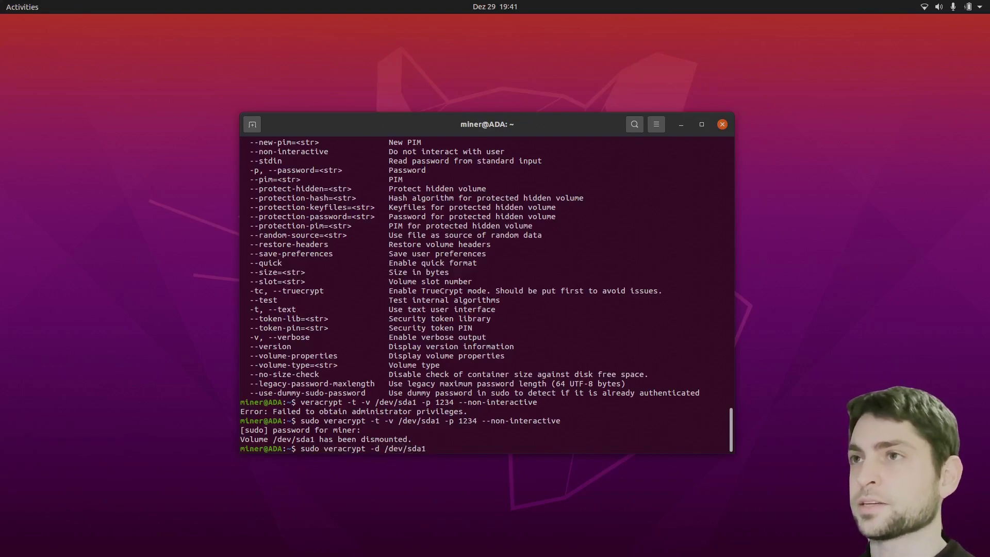
Dismount /dev/sda1 with sudo veracrypt -d, then remove the -p password option from the recalled mount command
key("Return")
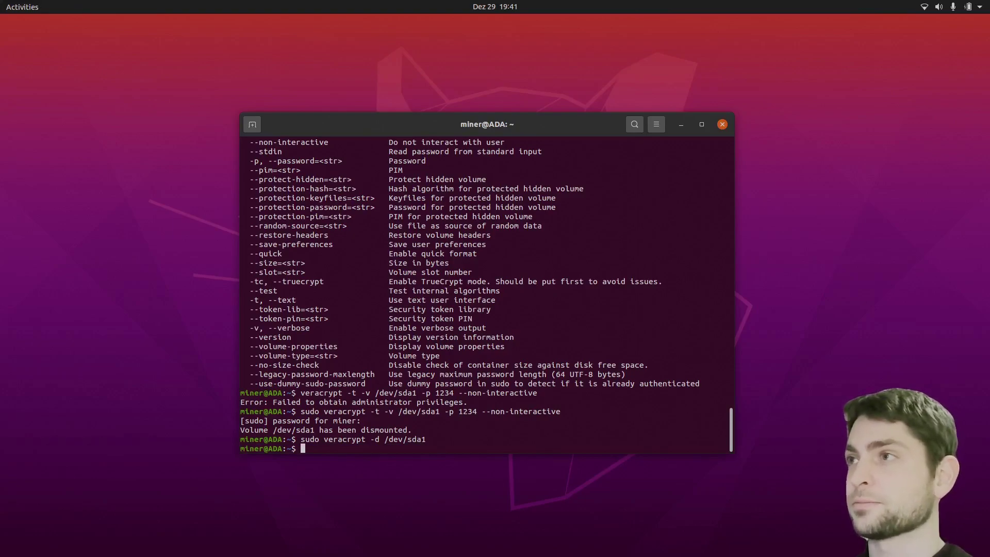
left_click_drag(445, 412, 477, 412)
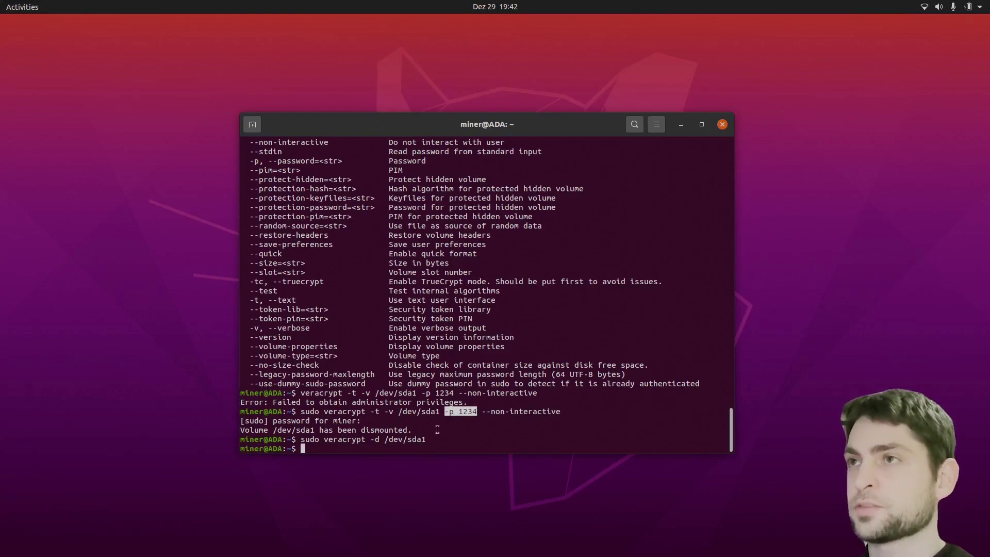
key("Left")
key("Left")
key("Left")
key("Left")
key("Left")
key("Left")
key("Left")
key("Left")
key("Left")
key("Left")
key("Left")
key("Left")
key("Left")
key("Left")
key("Left")
key("Left")
key("Left")
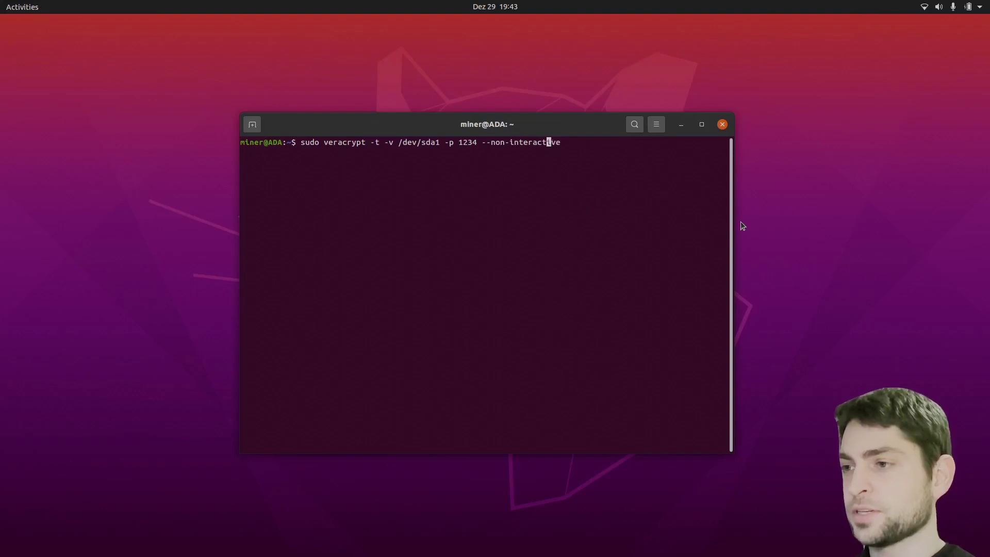
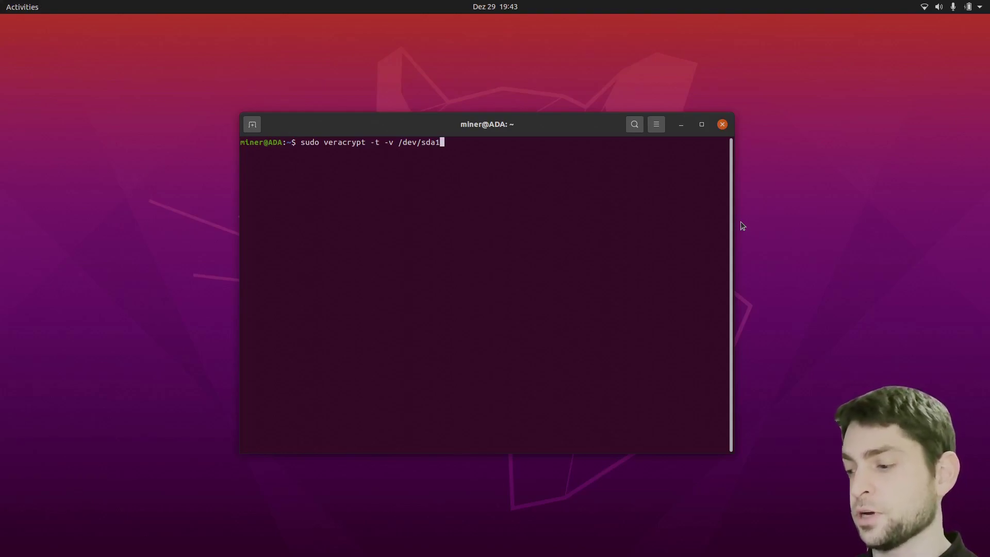
Run sudo veracrypt -t -v /dev/sda1 accepting every default, then open the USB drive in Files
key("Return")
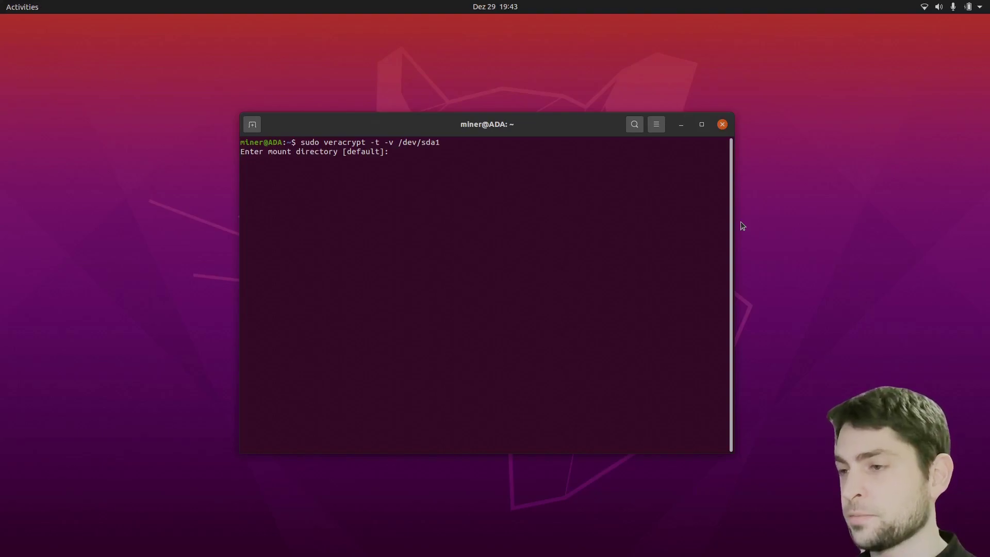
key("Return")
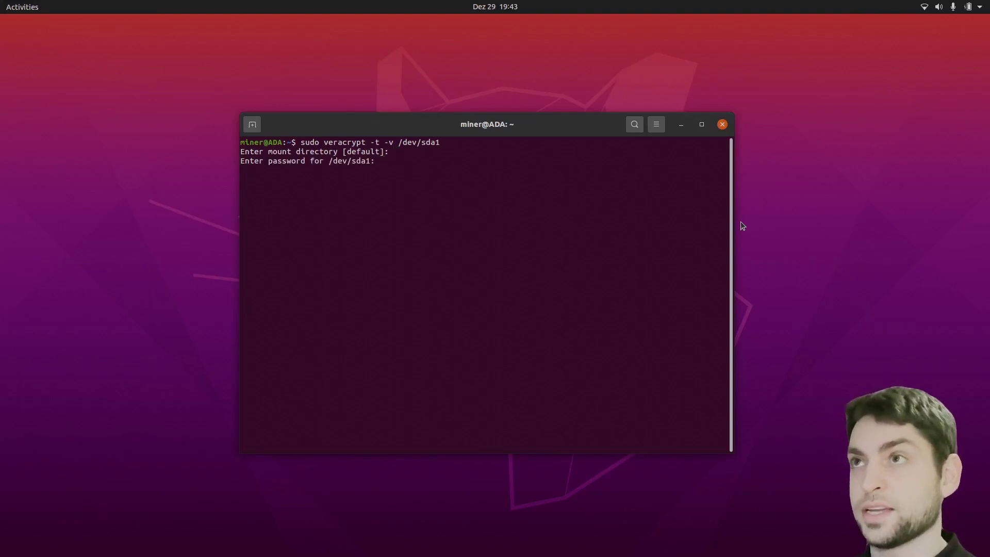
key("Return")
key("Return")
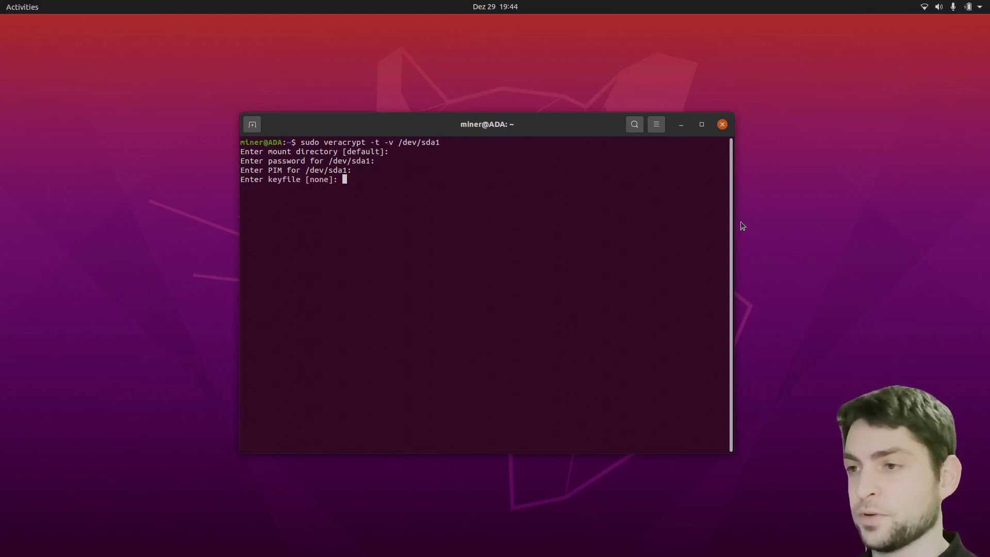
key("Return")
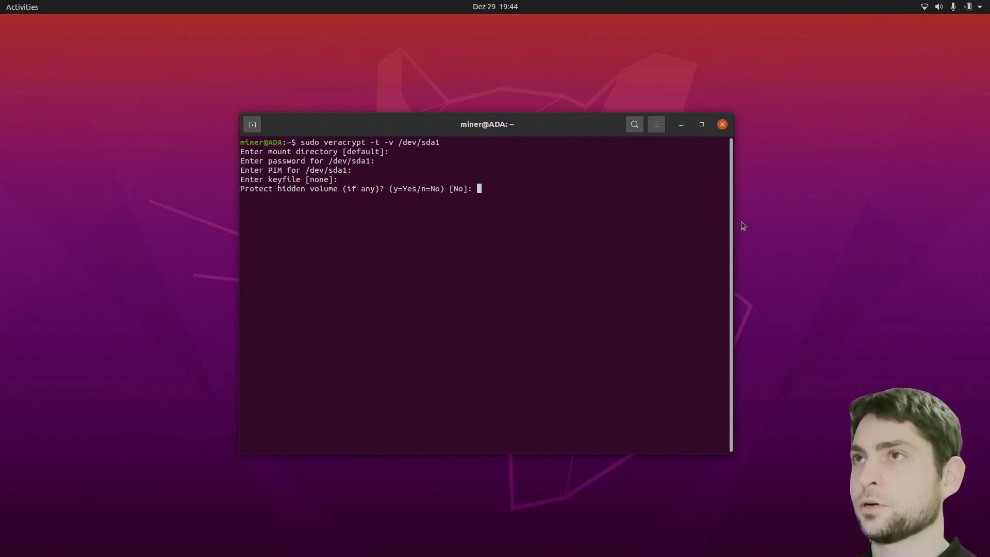
key("Return")
mouse_move(463, 29)
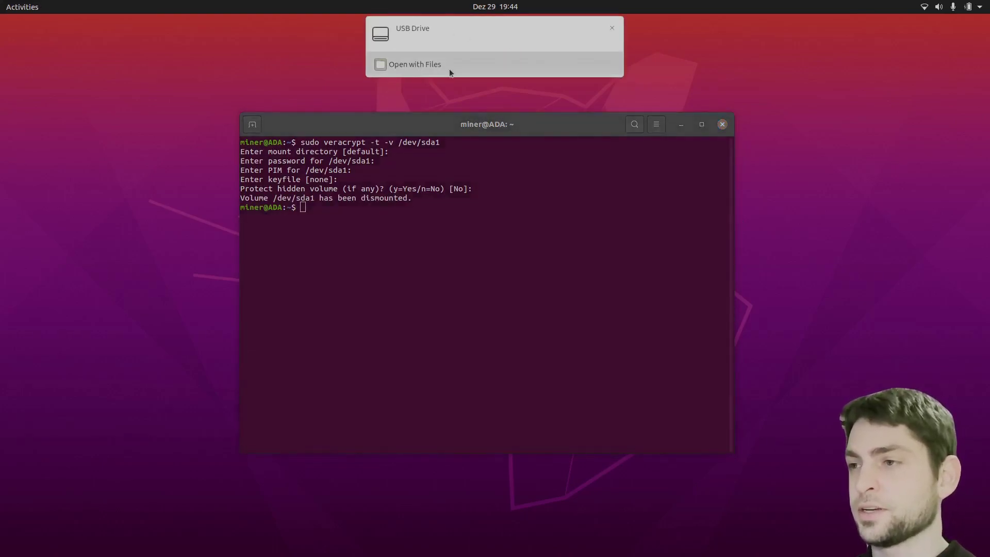
left_click(435, 65)
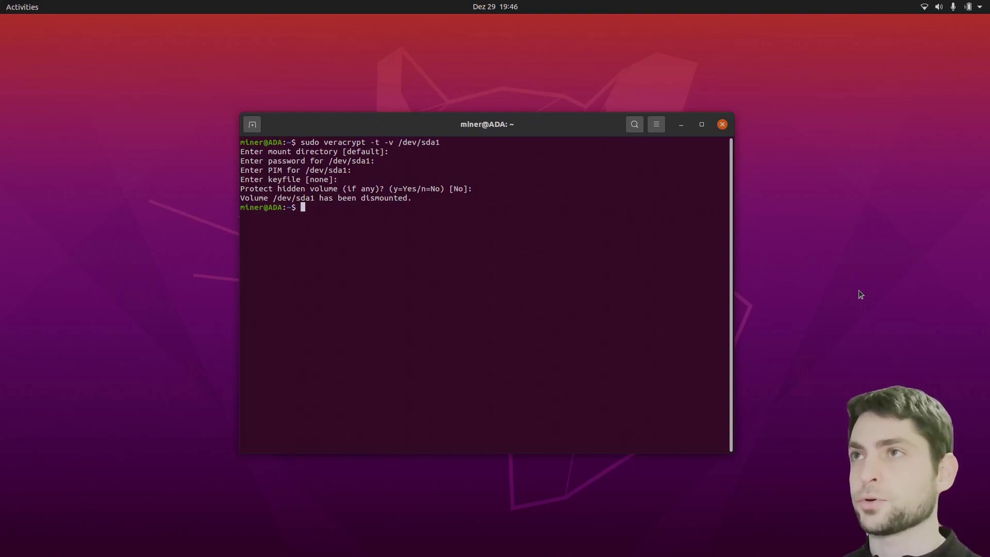
Launch VeraCrypt from an Activities search for 'ver' and start Create Volume
key("super")
type("ver")
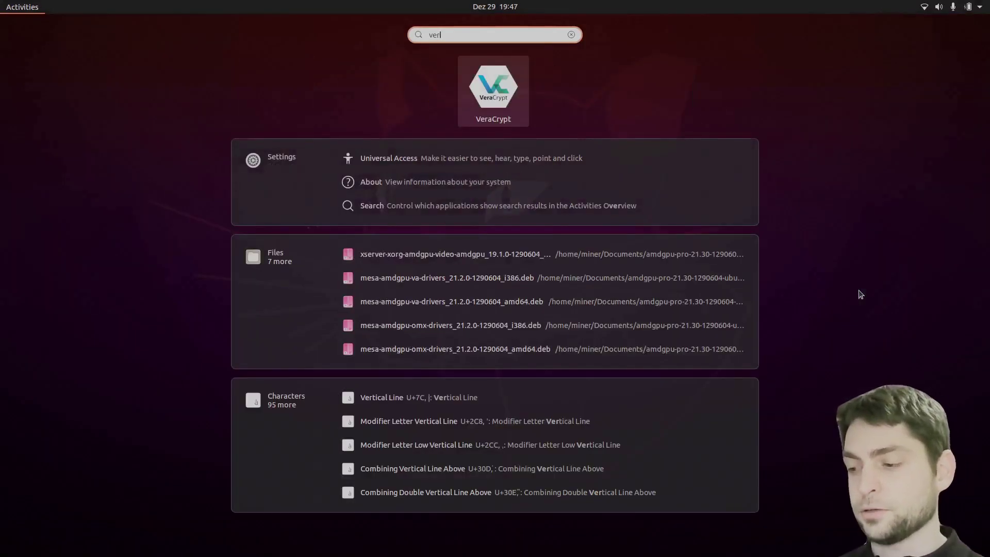
left_click(524, 109)
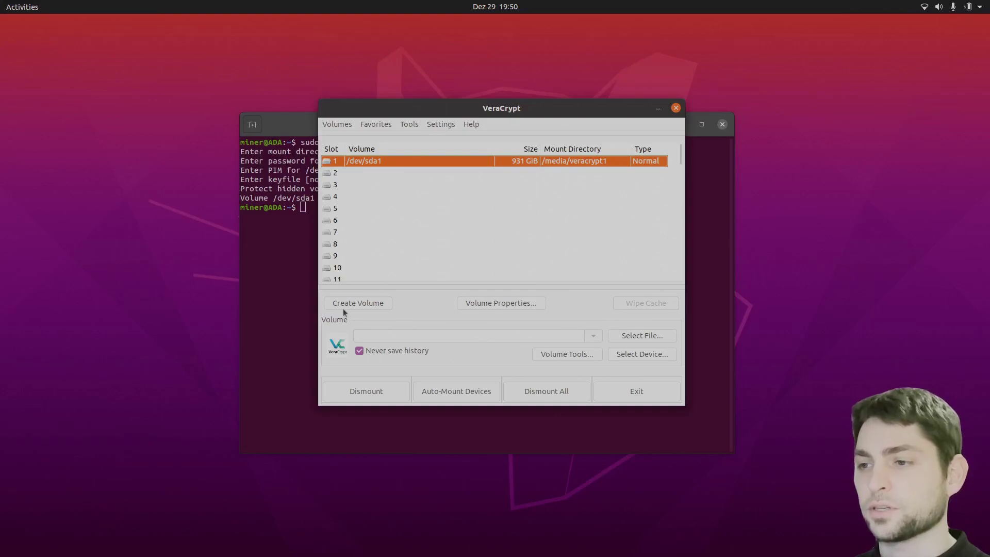
left_click(375, 304)
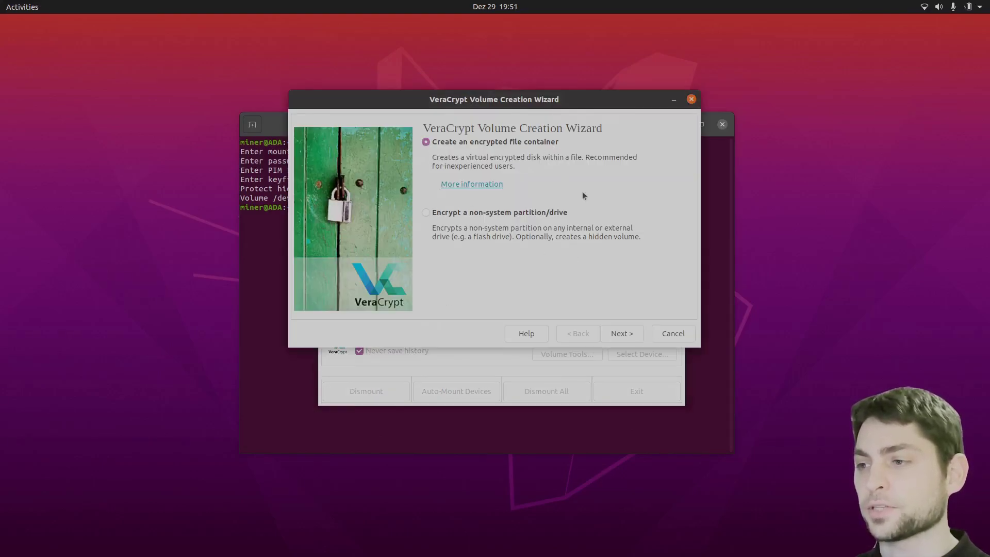
Create a standard encrypted file container saved as /home/miner/container
left_click(634, 335)
left_click(619, 334)
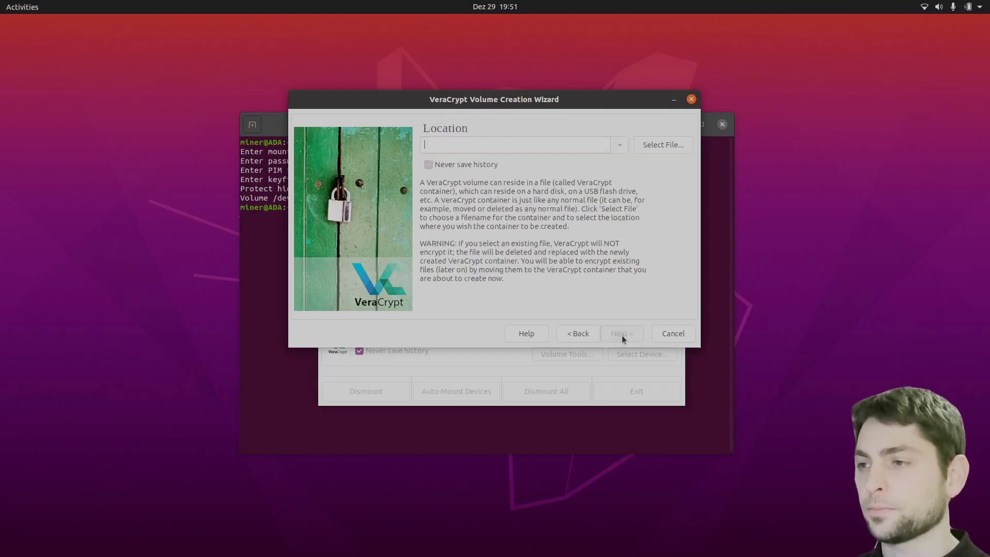
left_click(662, 148)
left_click(491, 49)
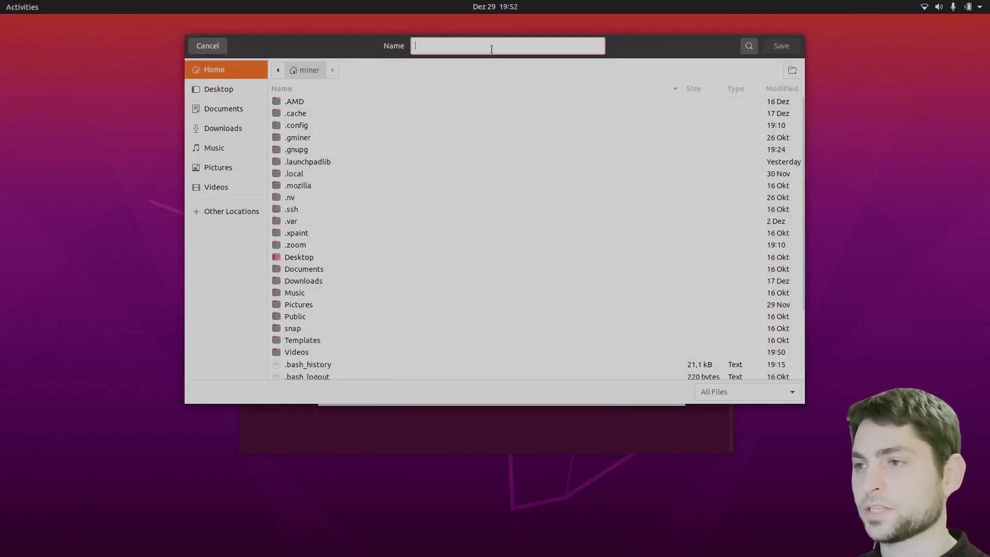
type("conta")
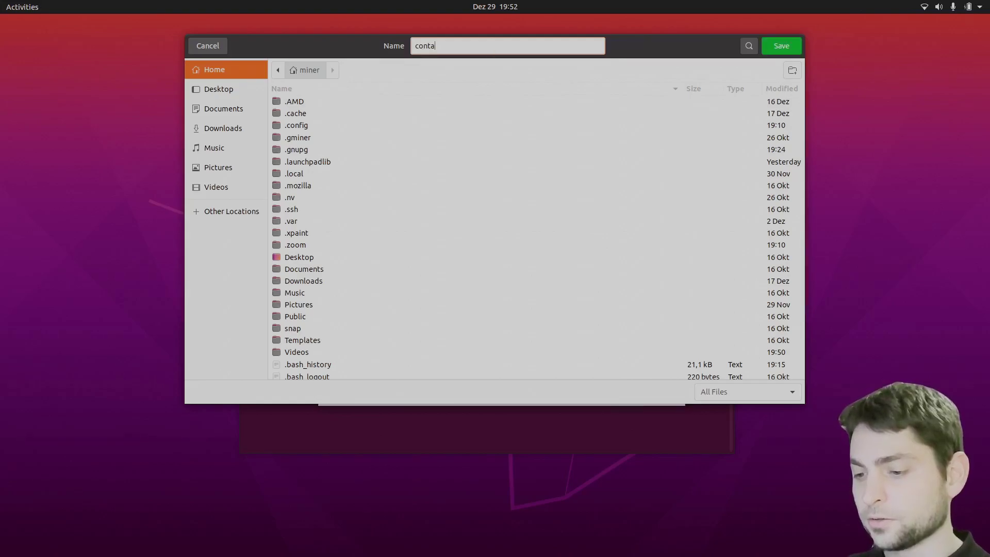
type("iner")
left_click(793, 50)
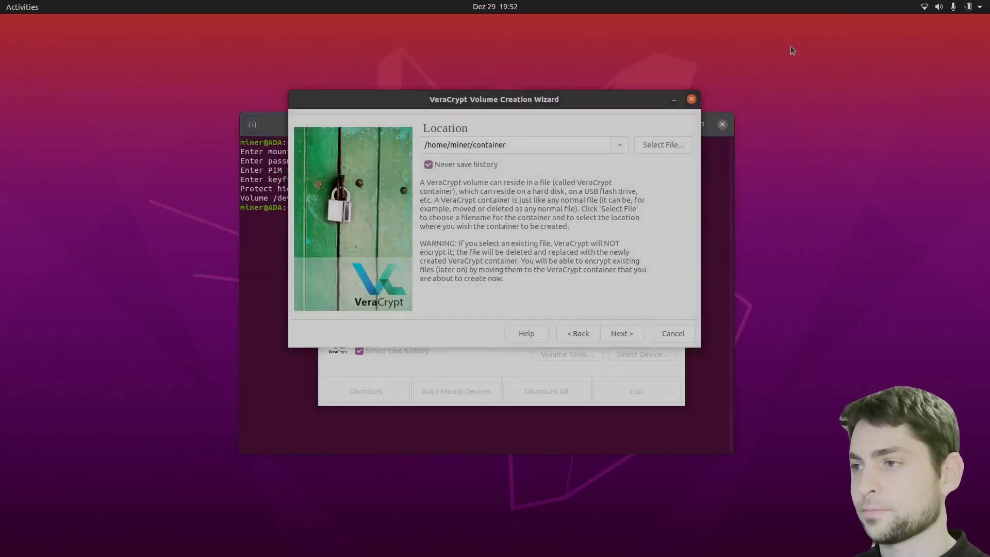
left_click(624, 334)
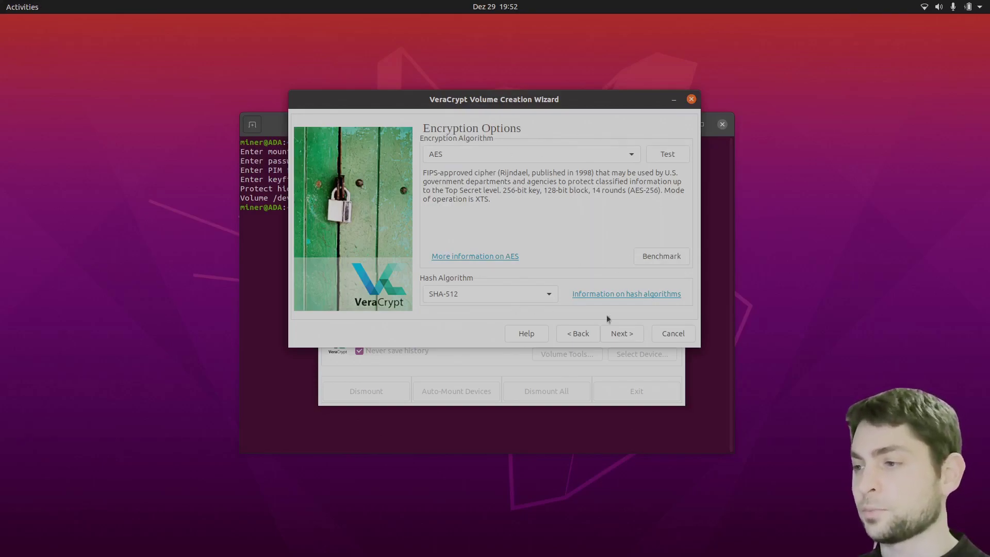
Set the container size to 1 GiB
left_click(628, 336)
left_click(536, 148)
left_click(528, 163)
type("1")
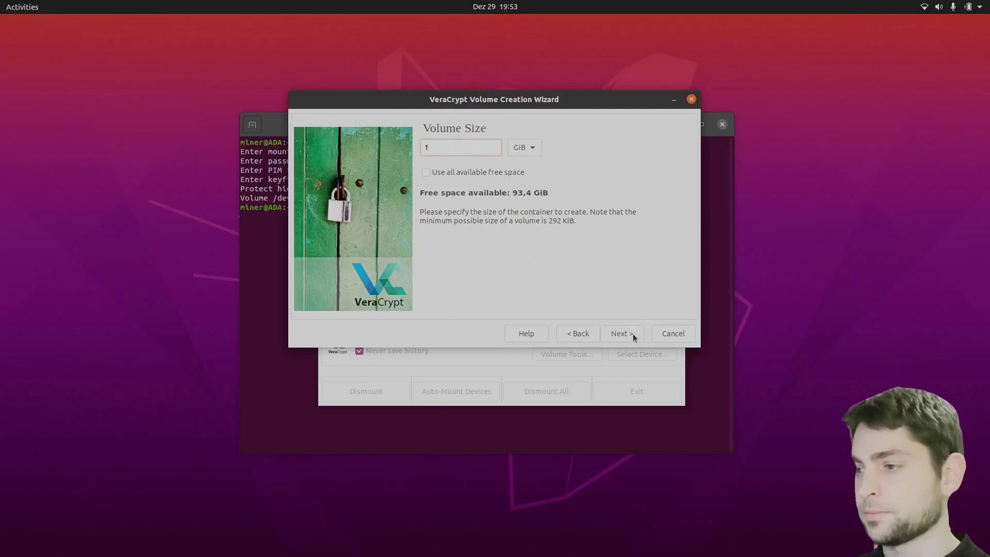
left_click(633, 334)
Leave both password fields empty and enable keyfiles, opening the keyfile selection dialog
type("test")
left_click(543, 168)
type("test")
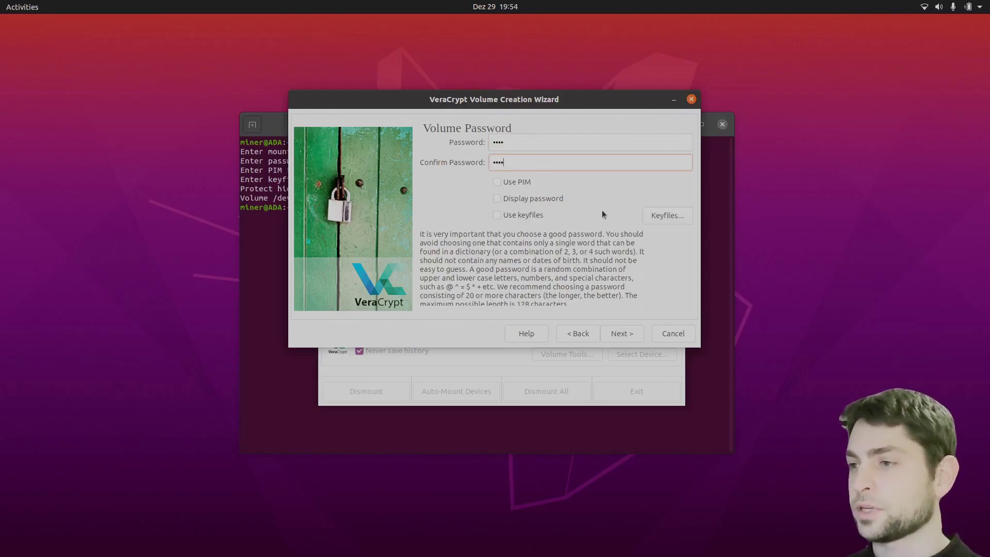
key("BackSpace")
key("BackSpace")
key("BackSpace")
key("BackSpace")
double_click(520, 136)
key("BackSpace")
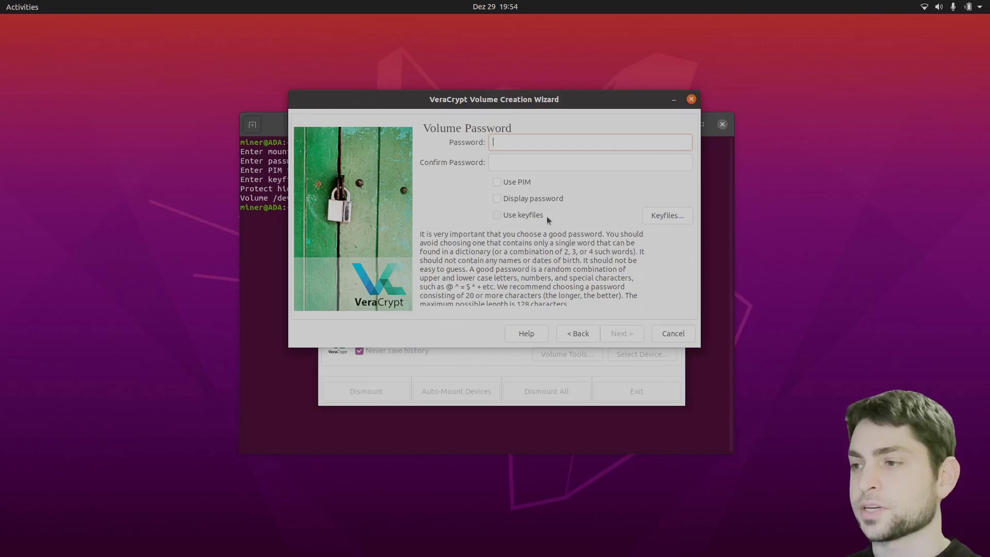
left_click(496, 215)
left_click(664, 221)
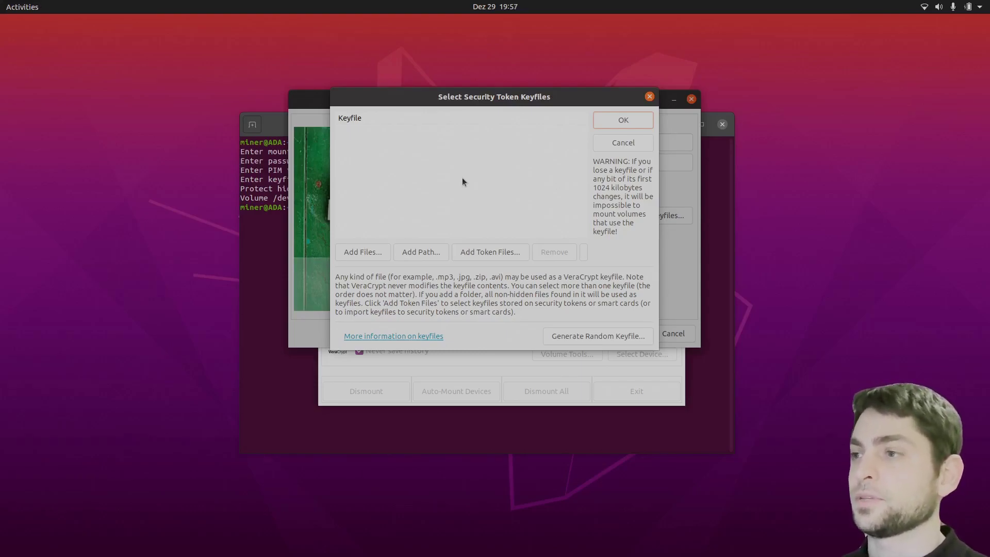
Generate a 1024-byte random keyfile named MyKey in the home folder
left_click(617, 336)
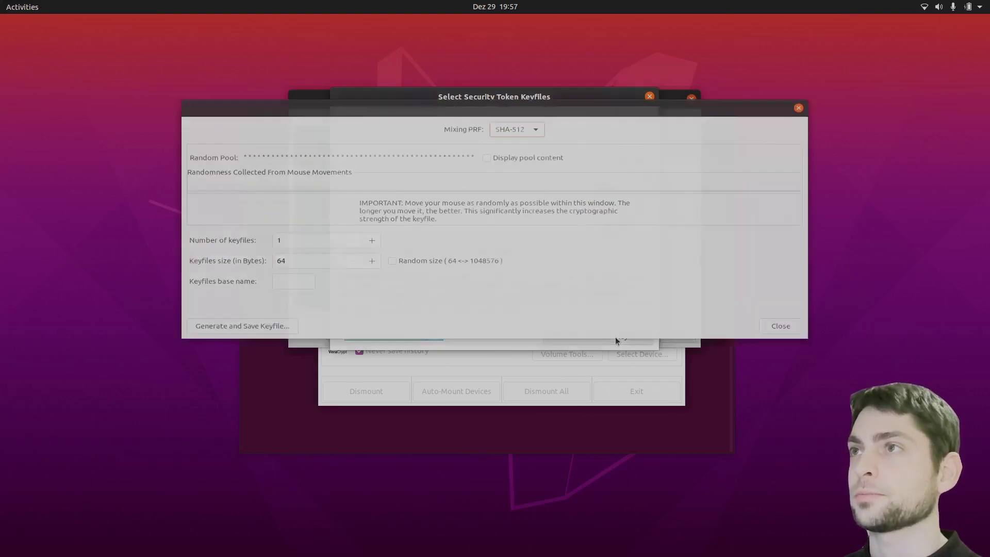
type("1024")
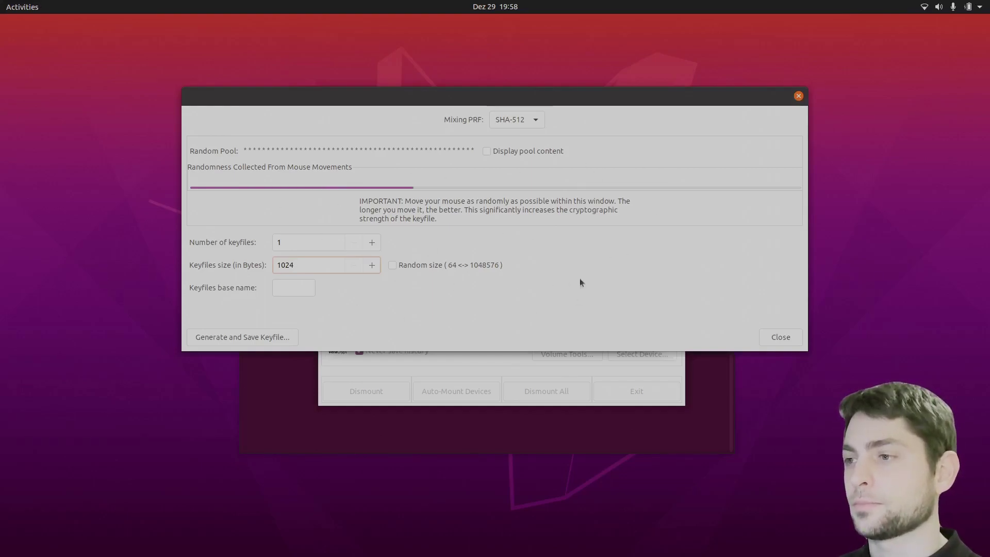
key("Tab")
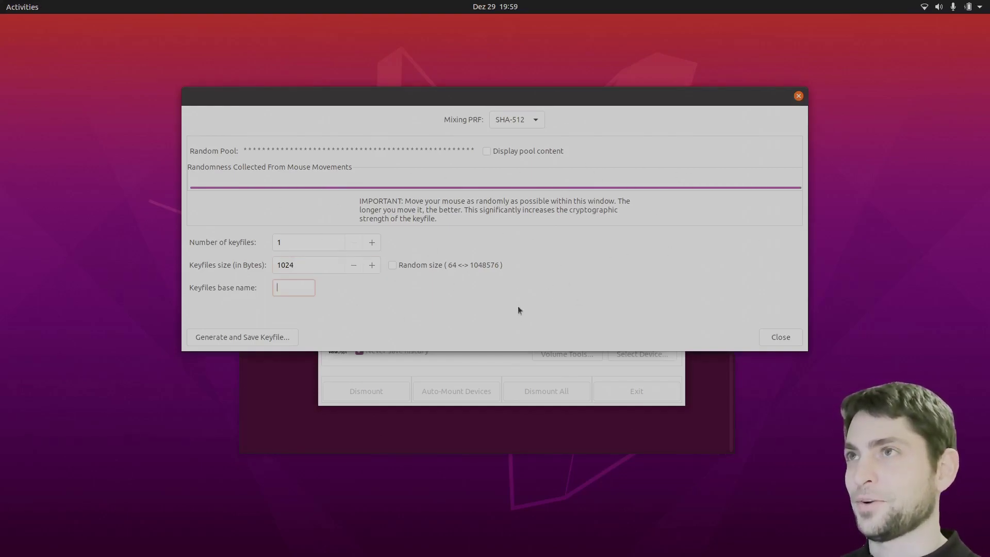
type("MyKey")
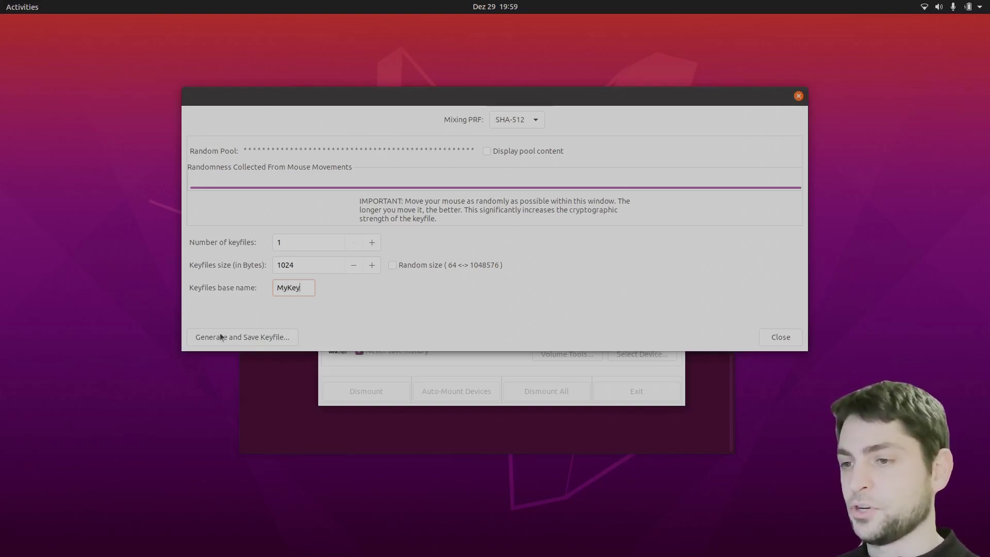
left_click(269, 339)
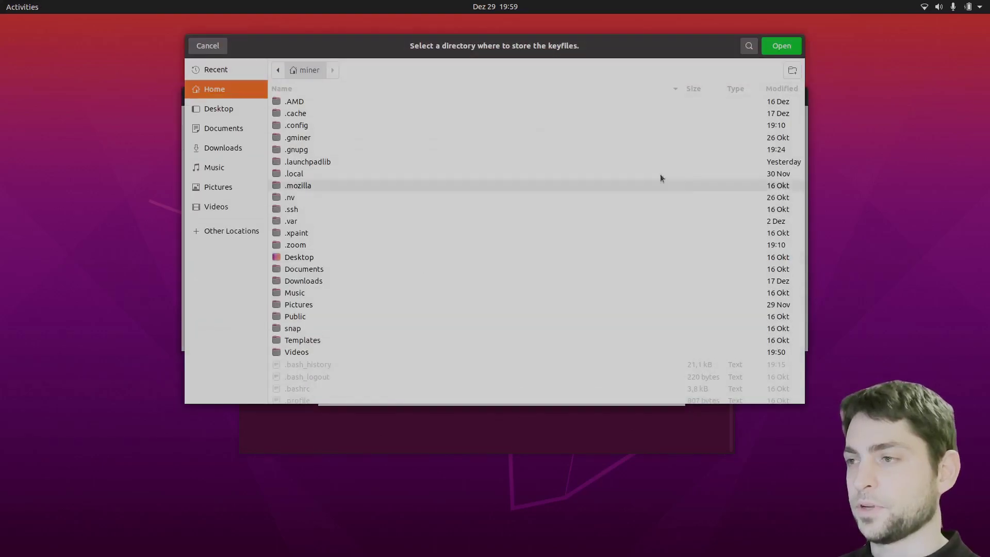
left_click(787, 48)
left_click(503, 246)
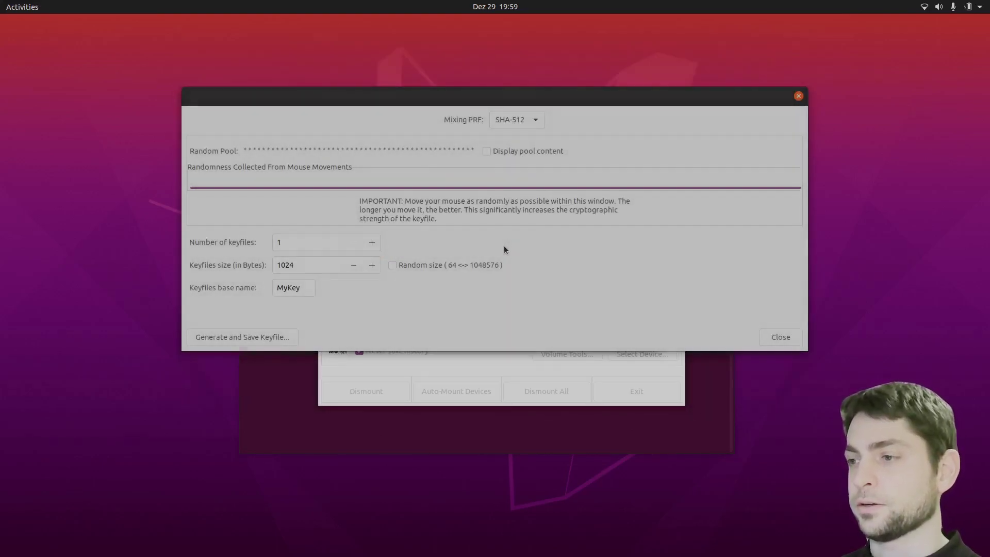
left_click(769, 337)
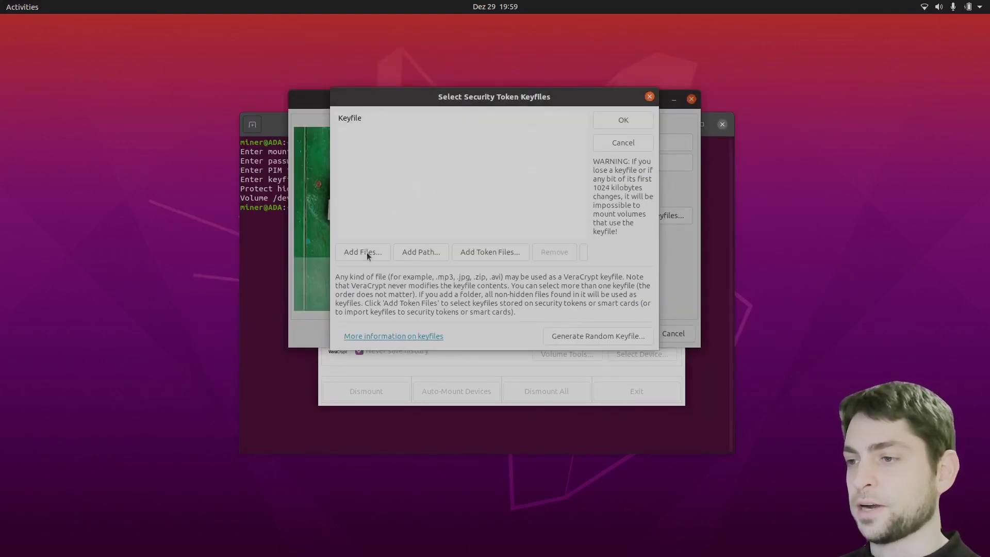
Add /home/miner/MyKey as the volume's keyfile and continue to Volume Format
left_click(367, 252)
left_click(302, 373)
left_click(782, 47)
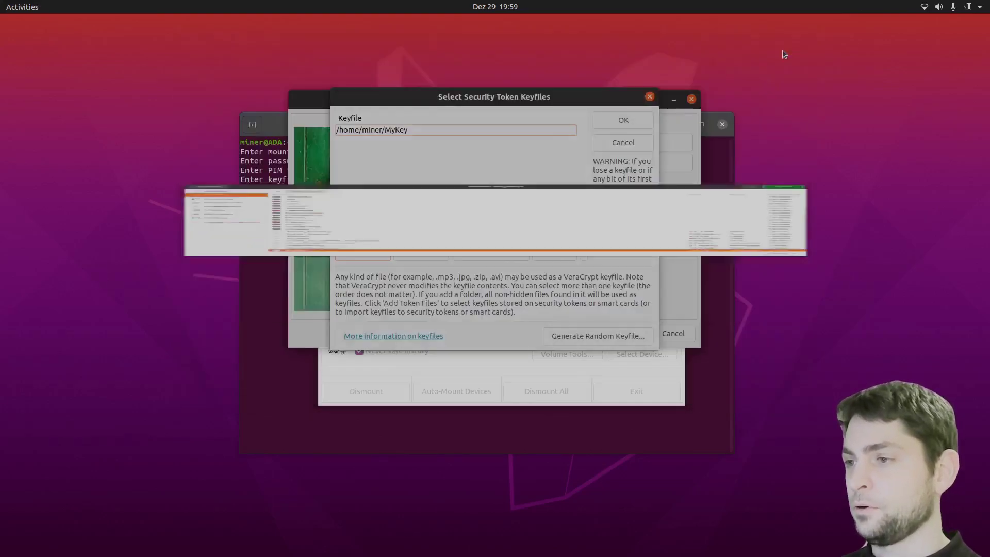
left_click(623, 119)
left_click(622, 333)
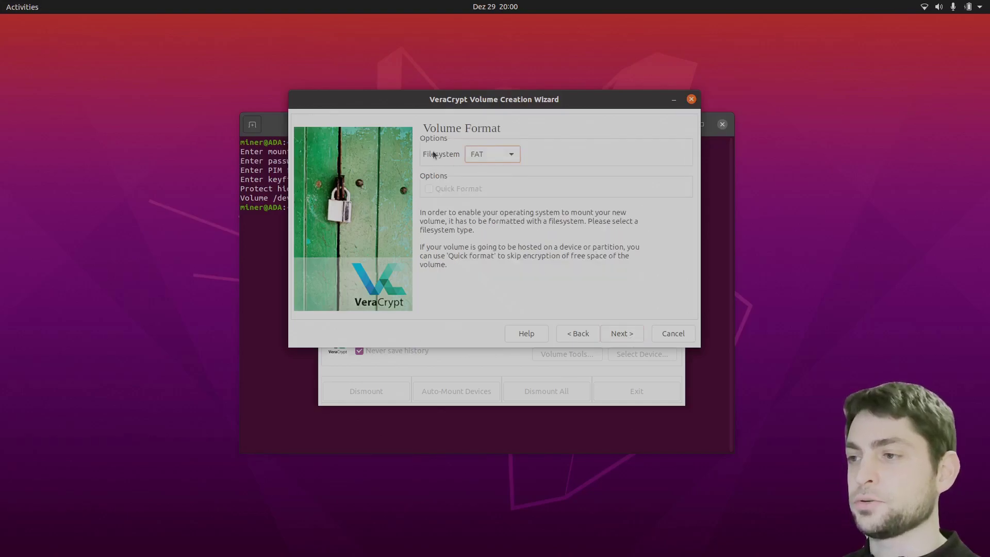
Use Linux Ext4 with mounting on other platforms, accepting the filesystem driver warning
left_click(513, 156)
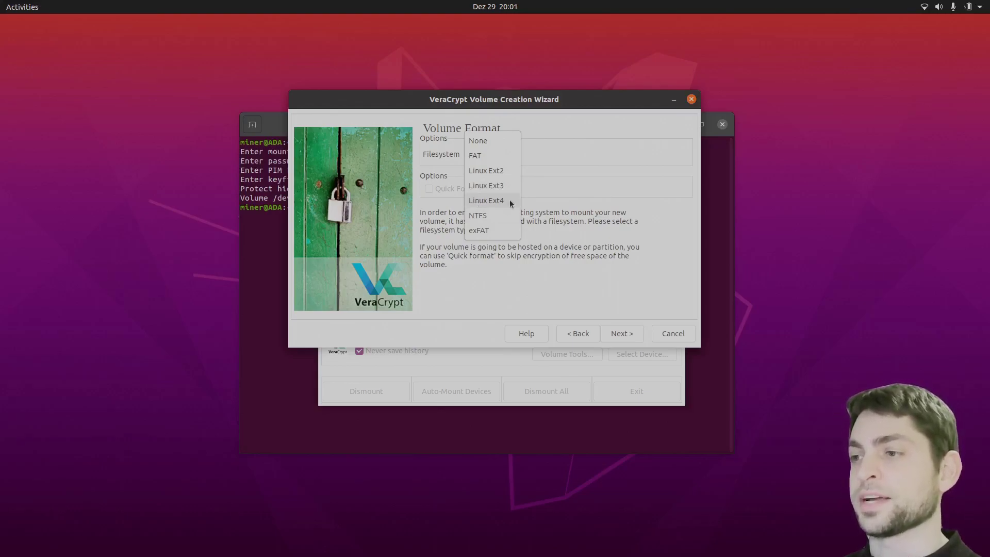
left_click(505, 218)
left_click(621, 333)
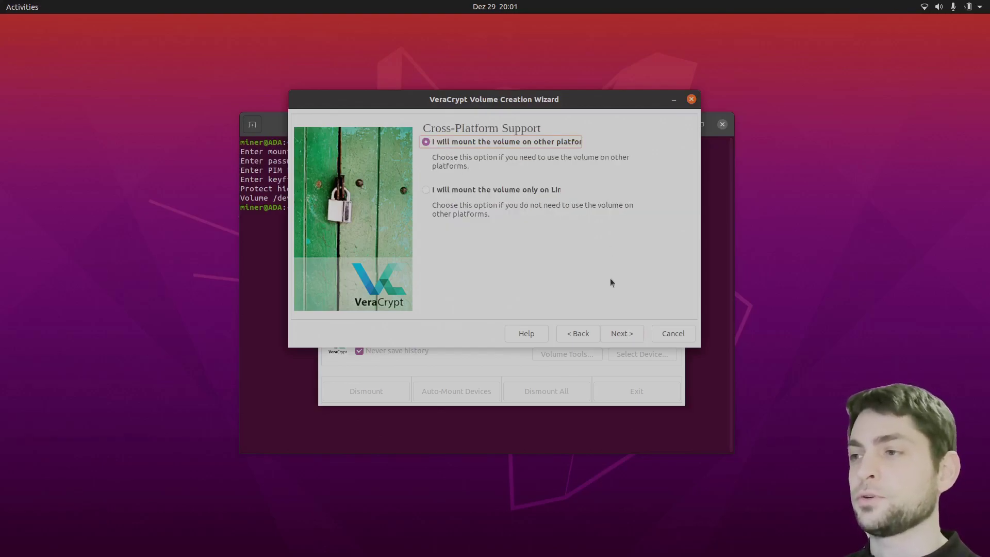
left_click(613, 331)
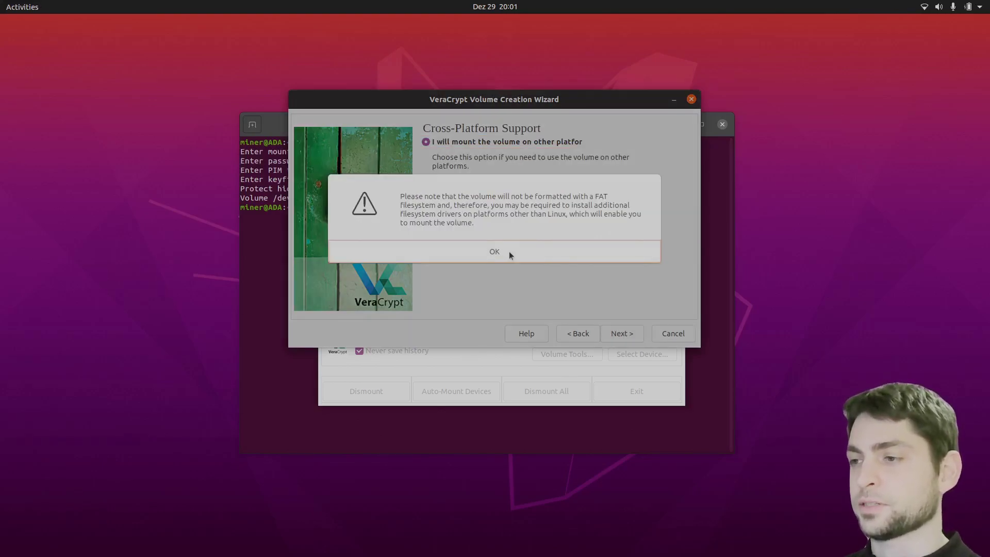
left_click(510, 252)
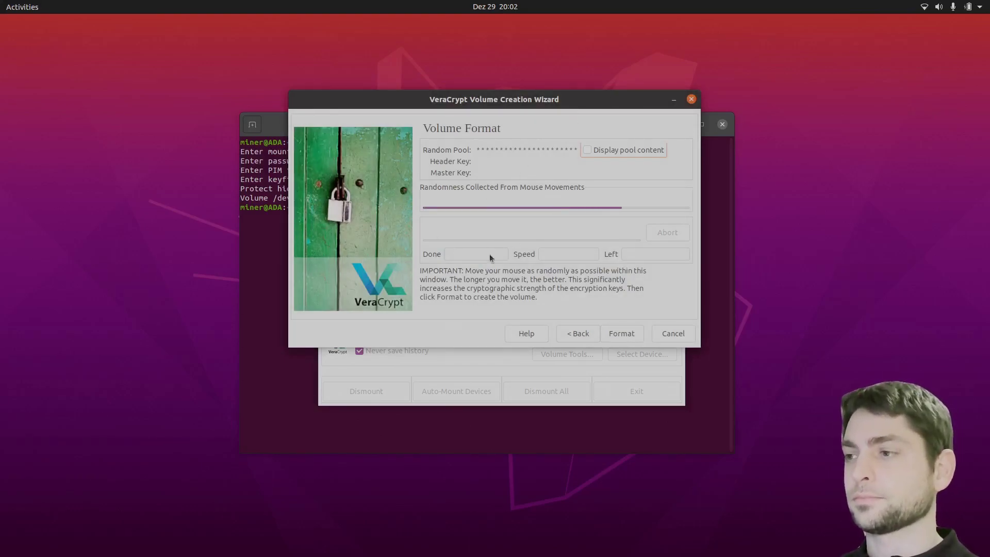
Format the volume using the administrator password, exit the wizard, and select the container in Files
left_click(625, 337)
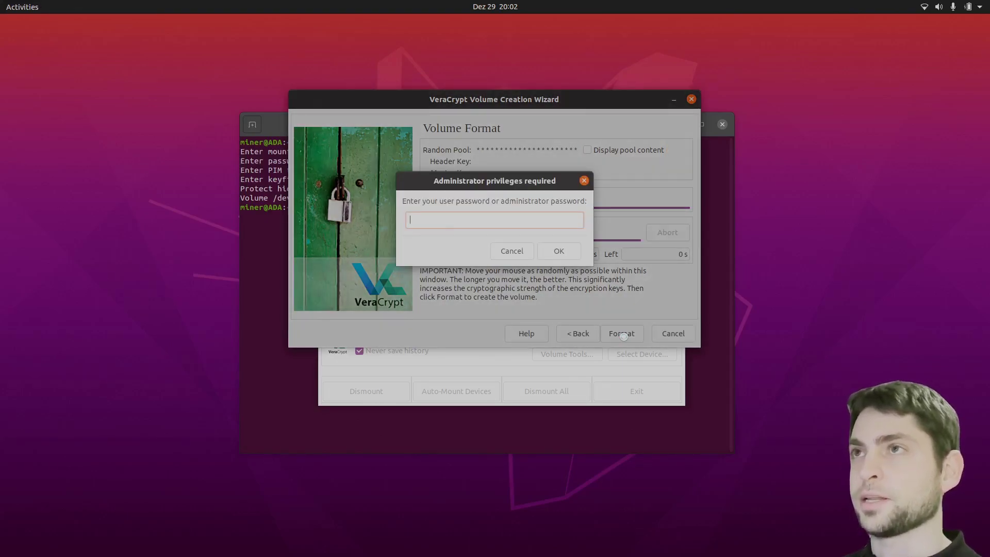
type("•••")
key("Return")
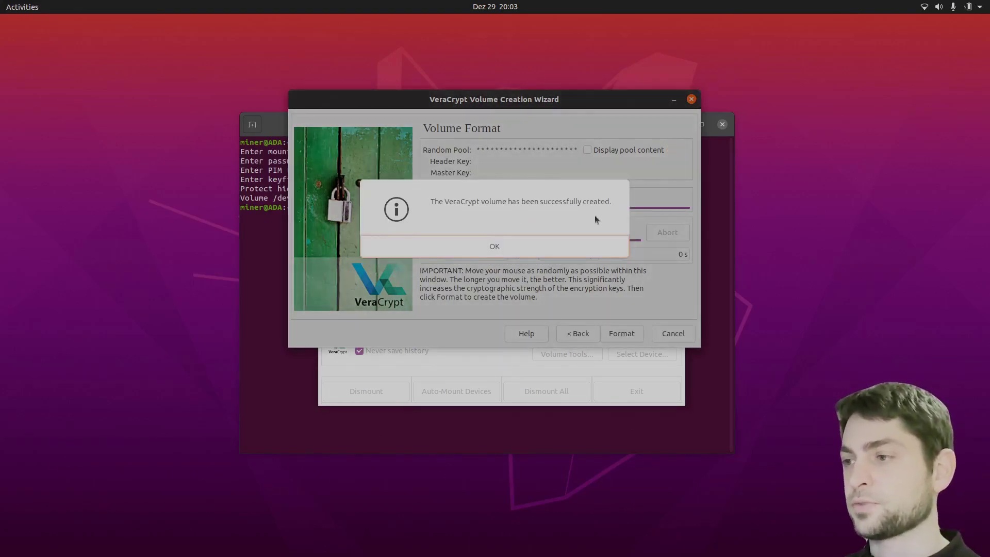
left_click(497, 248)
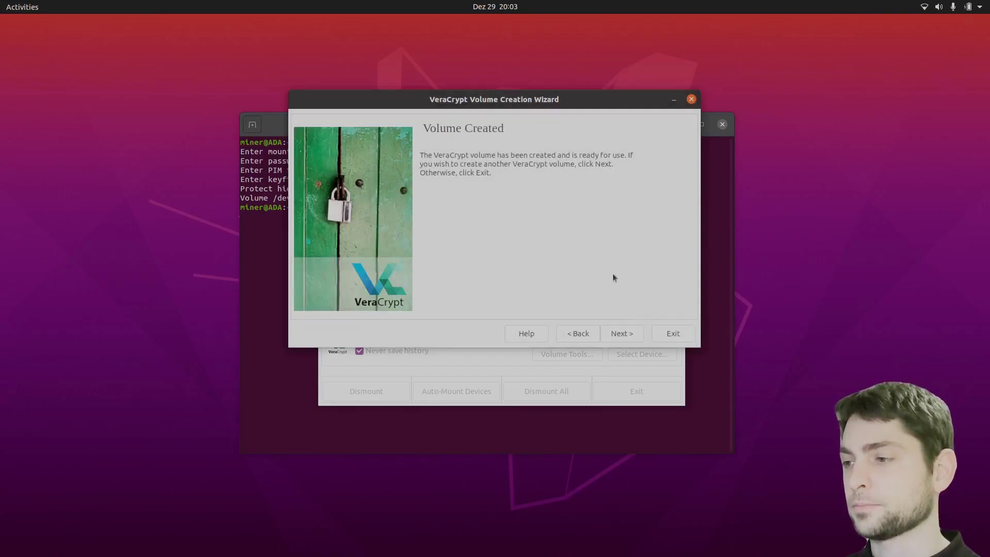
left_click(677, 335)
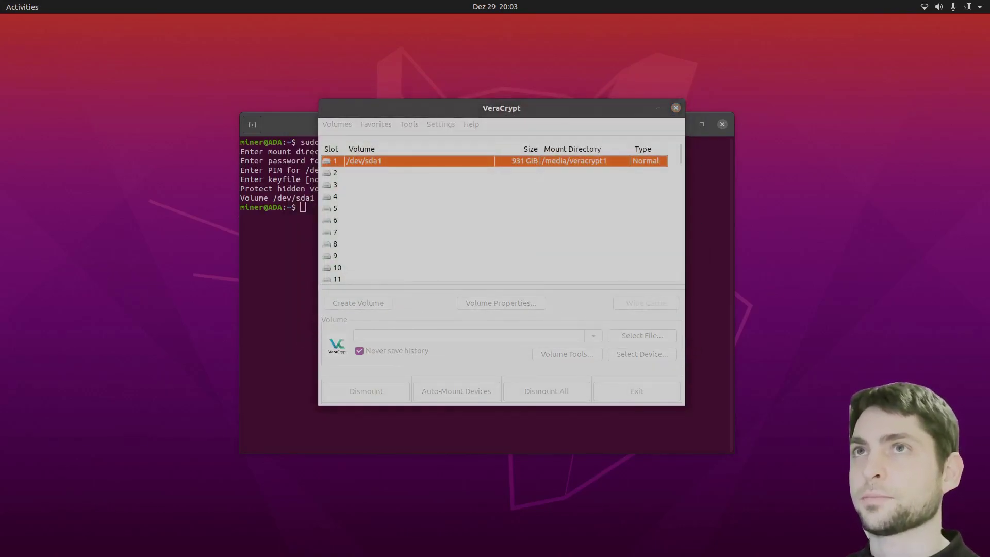
key("alt+Tab")
left_click(649, 275)
Check the container file's Properties
right_click(648, 287)
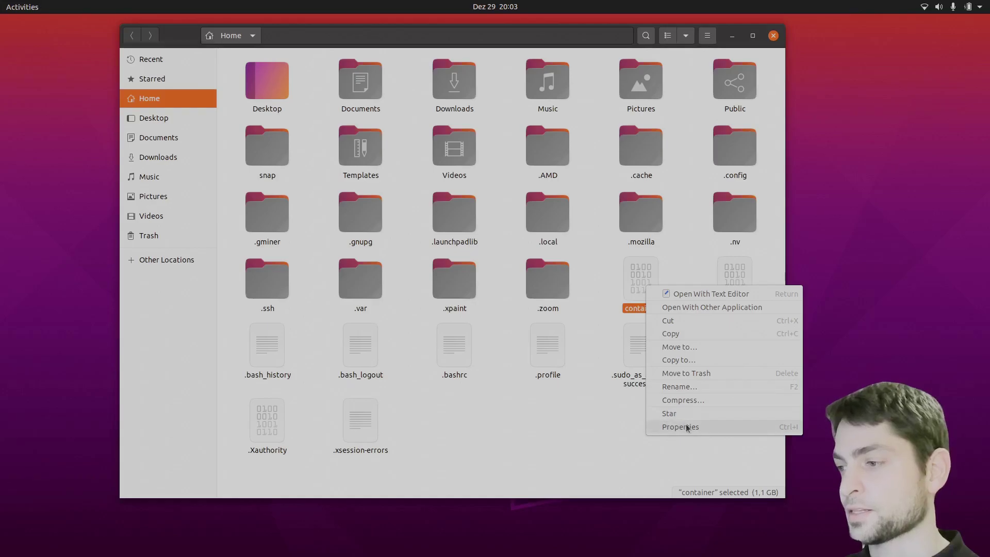
left_click(680, 427)
left_click(545, 160)
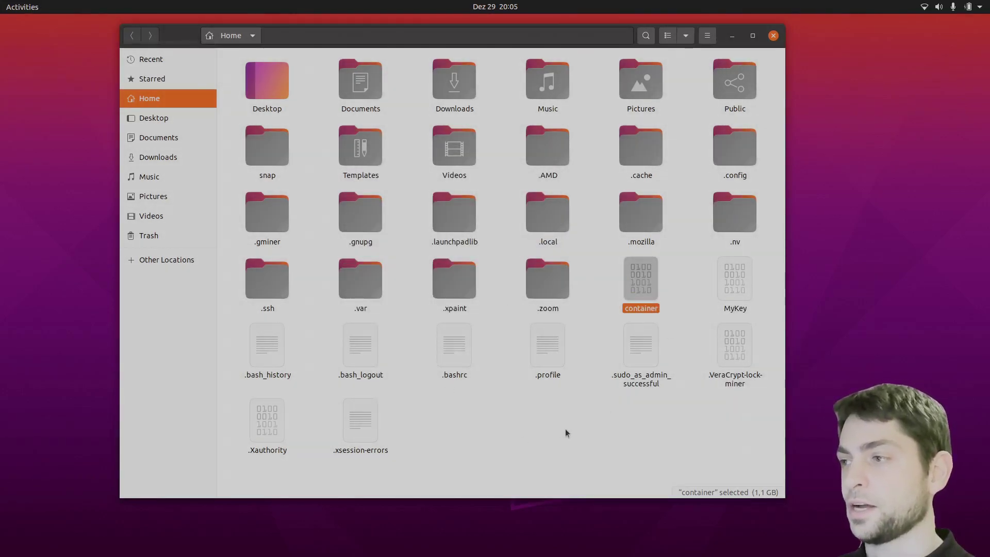
Move the container into Public and paste a duplicate there, container (copy)
left_click_drag(642, 281, 735, 85)
double_click(735, 83)
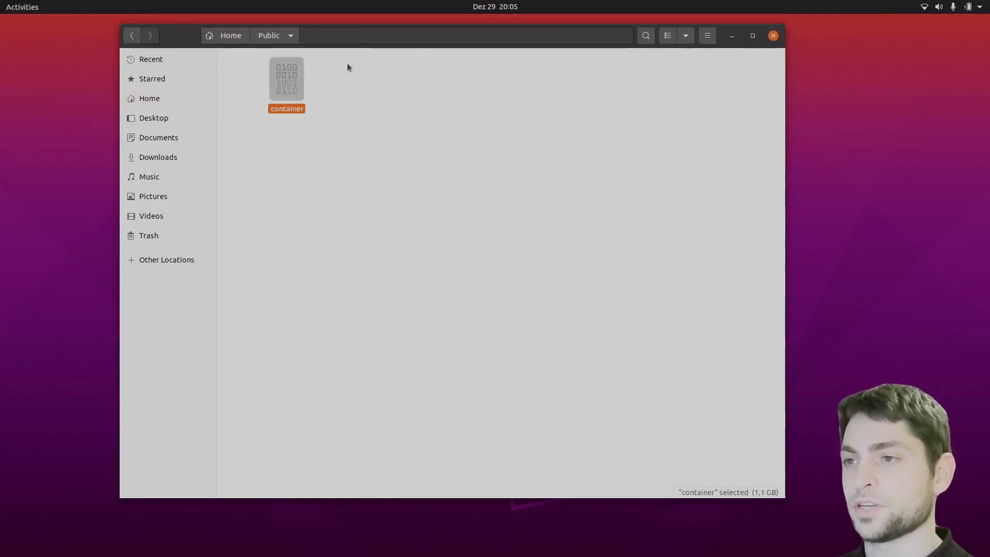
right_click(395, 108)
left_click(445, 134)
left_click(373, 261)
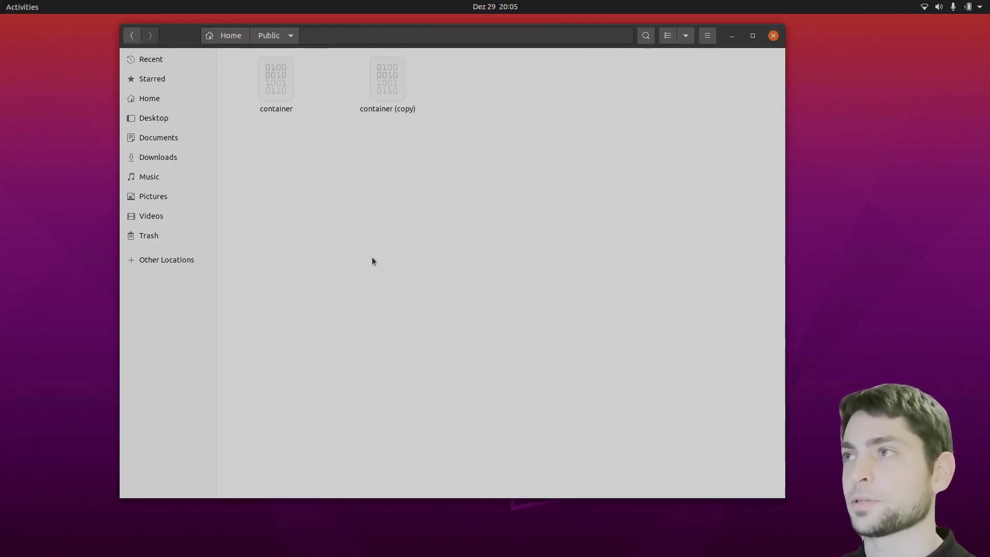
key("alt+Tab")
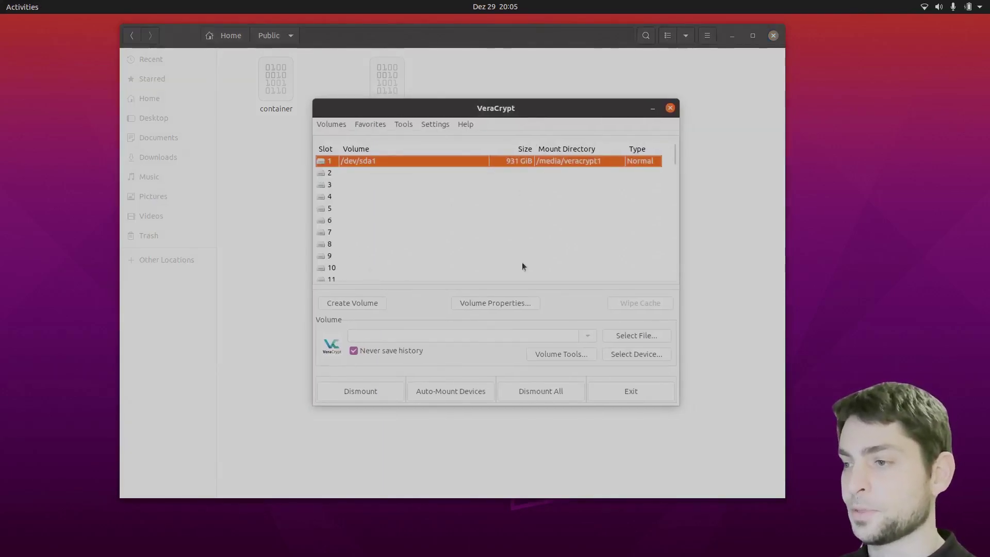
Select ~/Public/container as the volume and mount it in slot 2
left_click(639, 338)
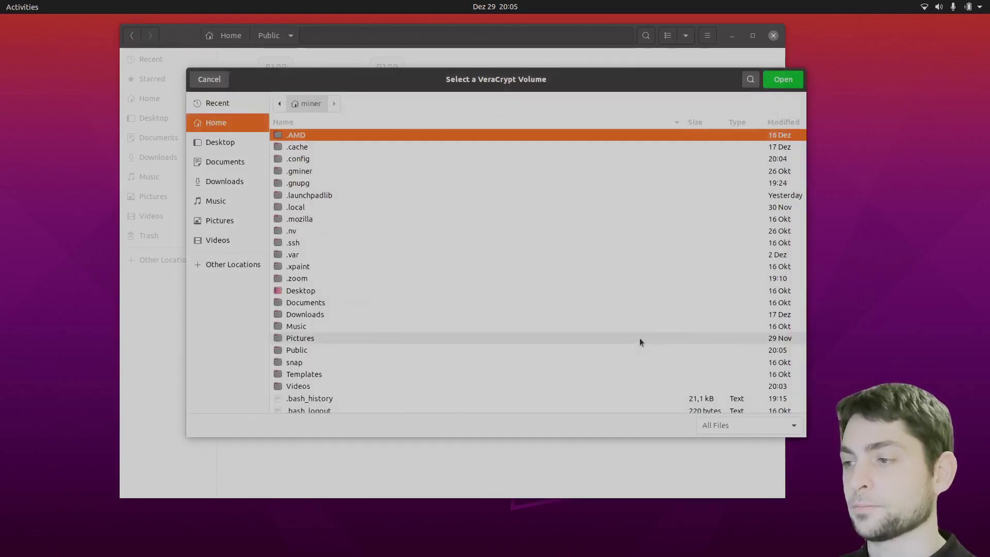
left_click(309, 349)
double_click(309, 349)
left_click(506, 133)
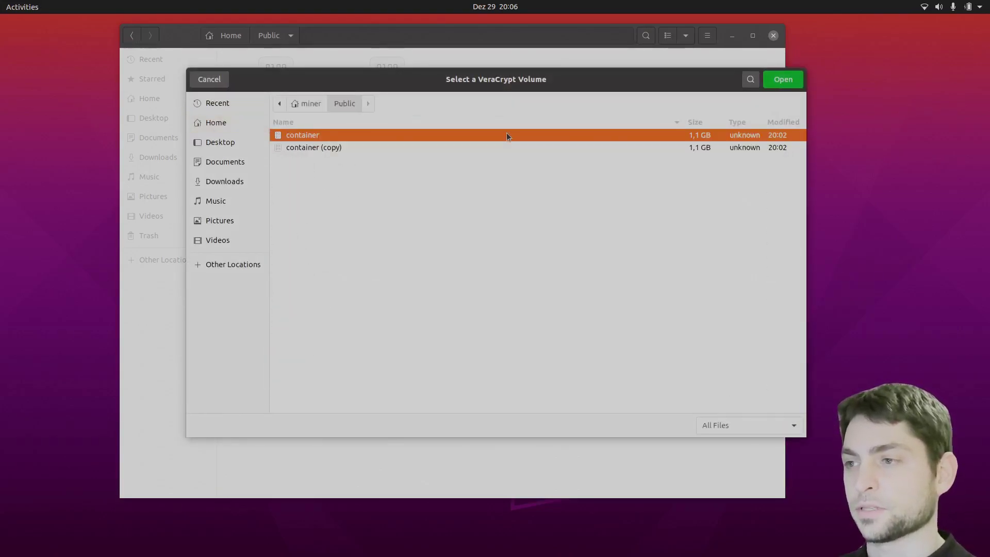
left_click(783, 79)
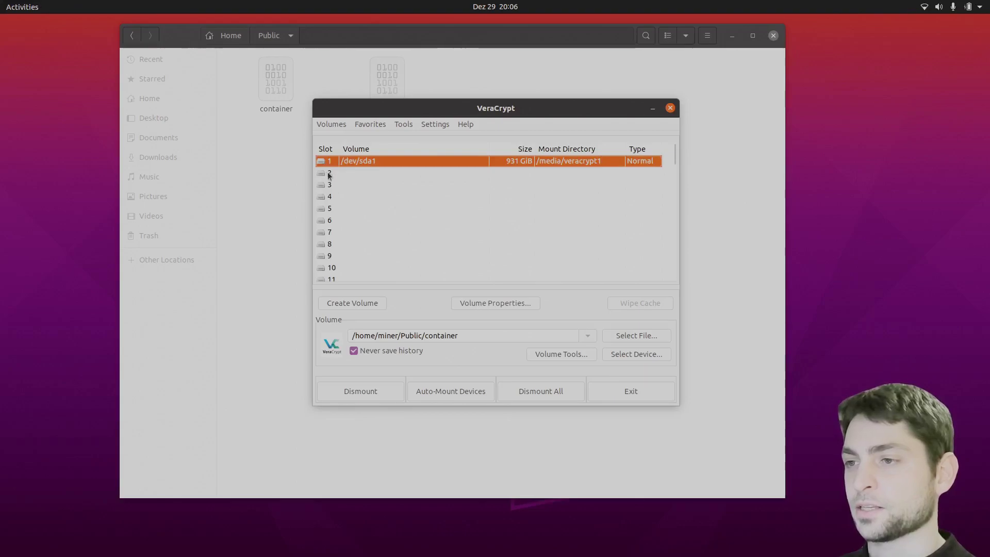
left_click(464, 173)
left_click(376, 391)
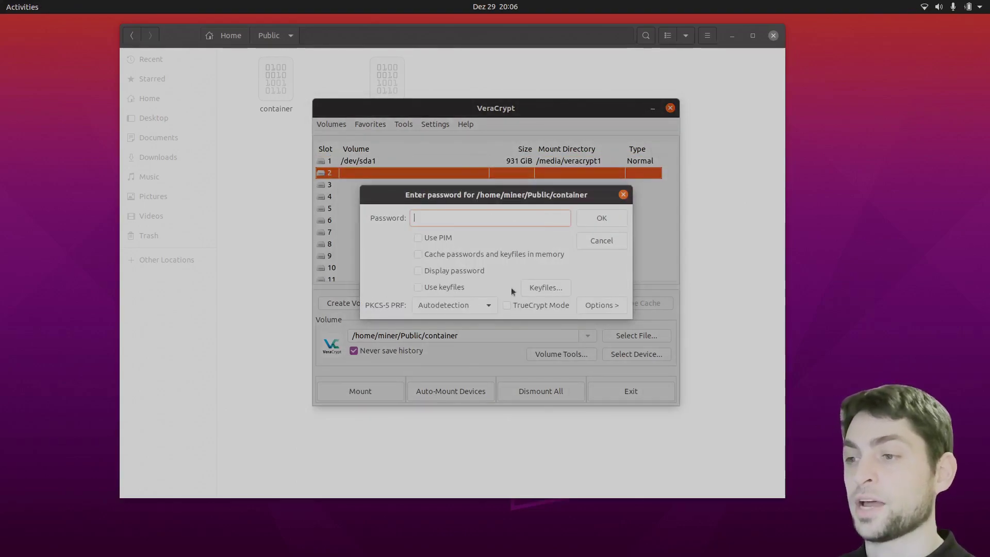
Mount with the password plus the MyKey keyfile and open the volume in Files
left_click(419, 288)
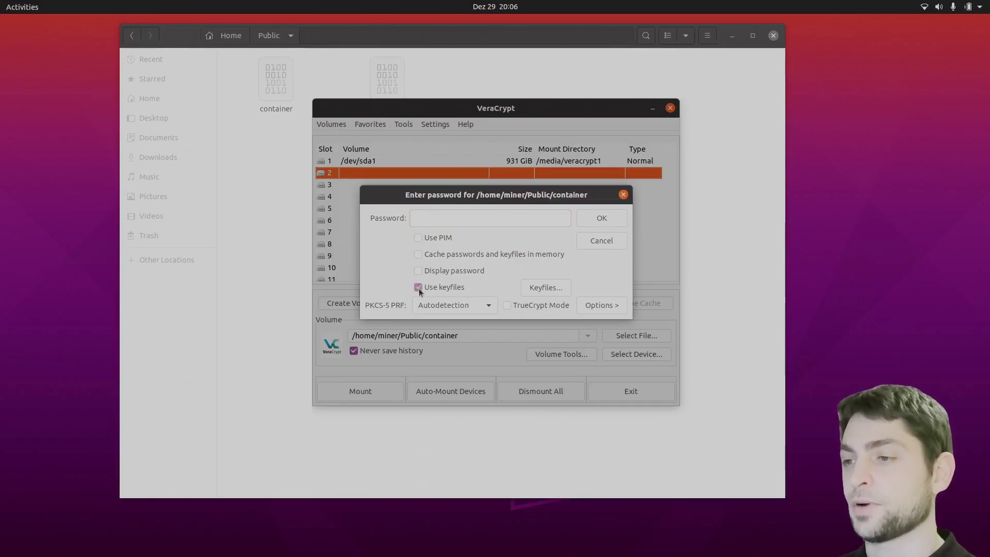
left_click(548, 287)
left_click(365, 286)
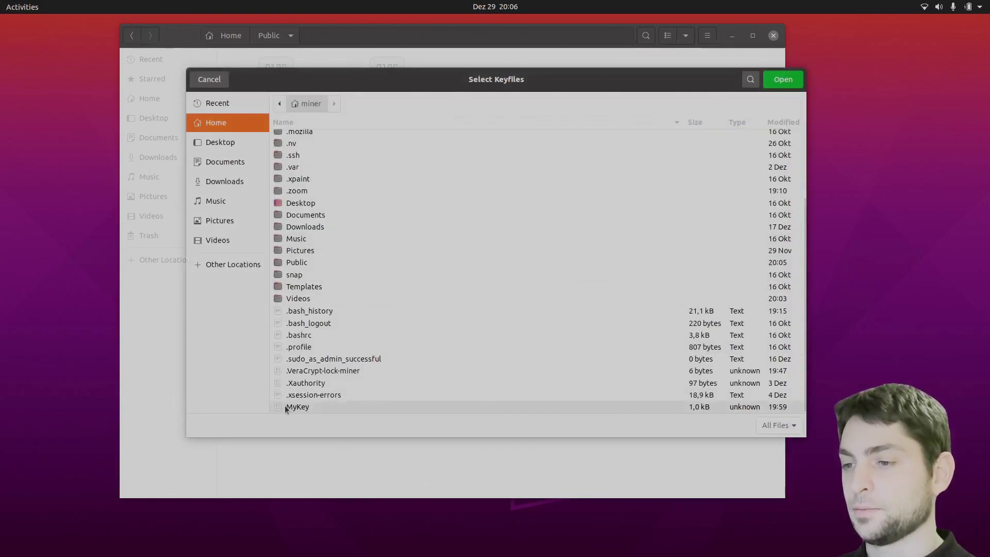
left_click(334, 405)
left_click(785, 81)
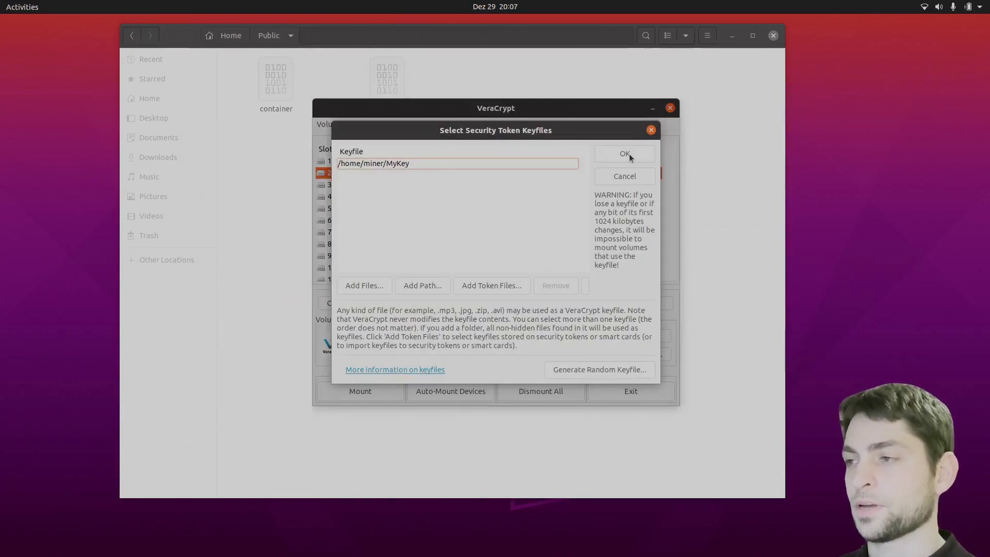
left_click(629, 154)
left_click(601, 218)
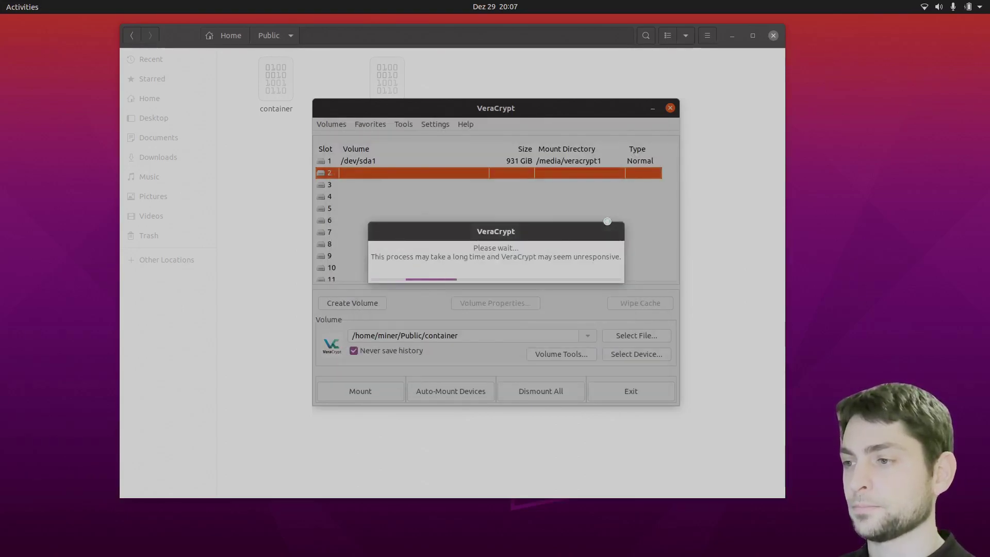
left_click(432, 65)
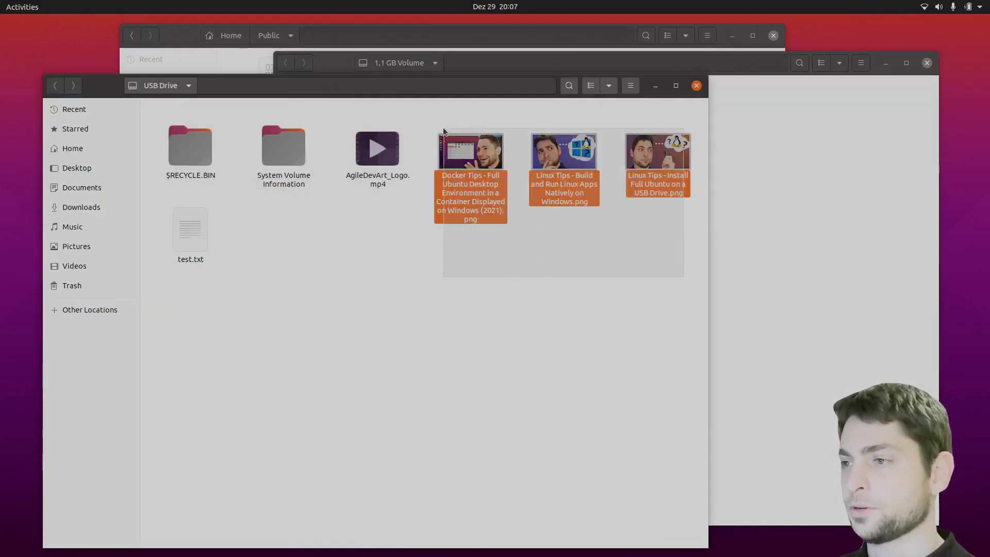
Copy the three PNG images from the USB Drive into the container volume
left_click_drag(676, 274, 444, 134)
right_click(548, 152)
left_click(588, 213)
right_click(781, 213)
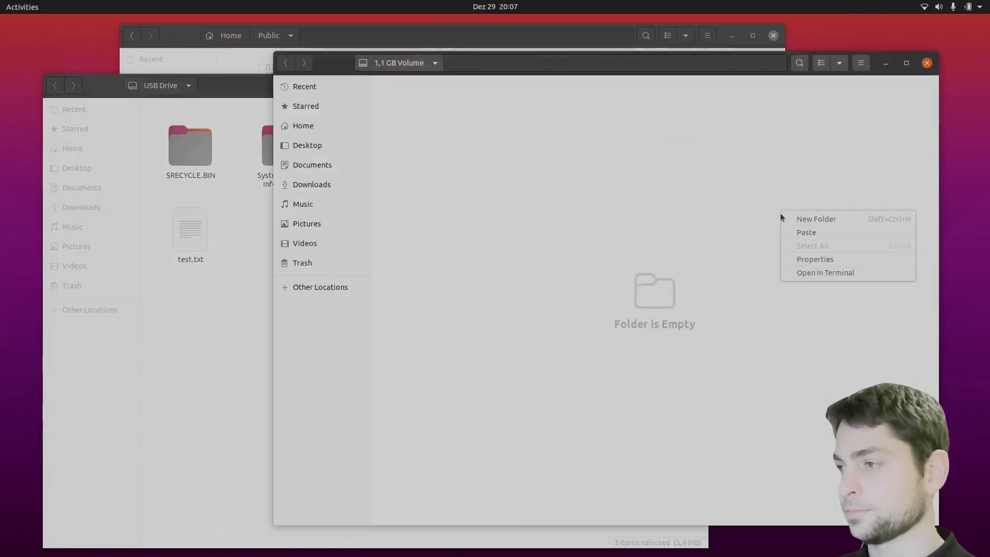
left_click(794, 231)
left_click(684, 253)
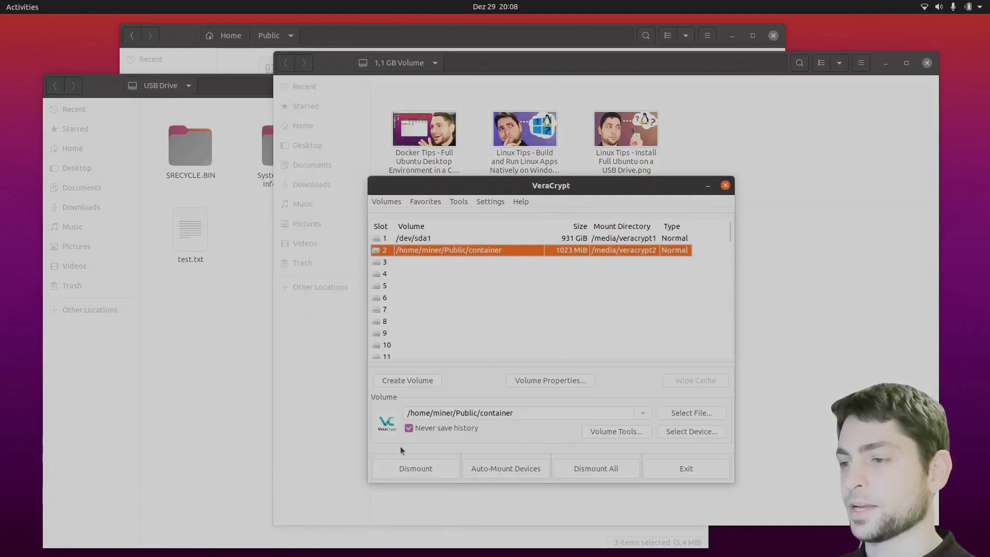
Dismount the volume in VeraCrypt, then open Public and select the container file
left_click(420, 470)
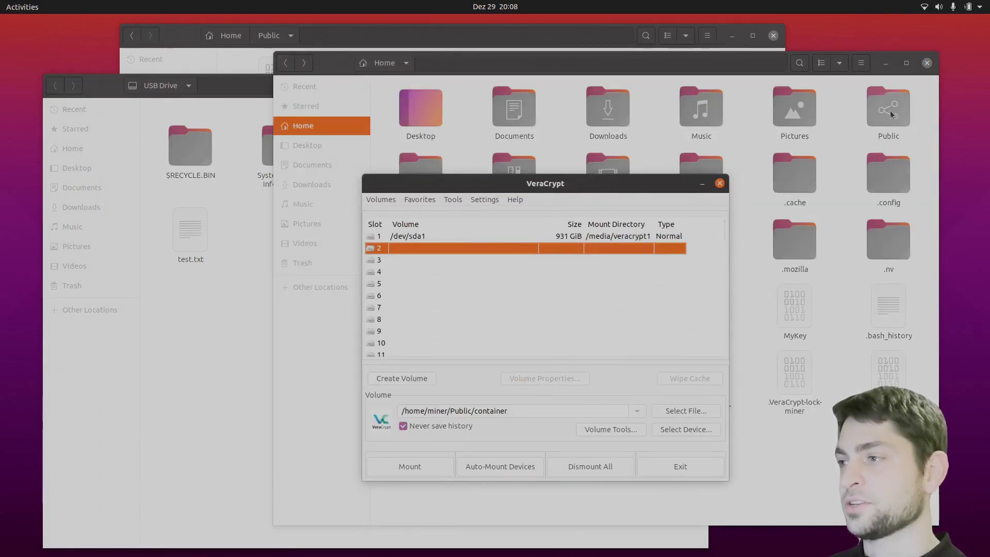
double_click(886, 105)
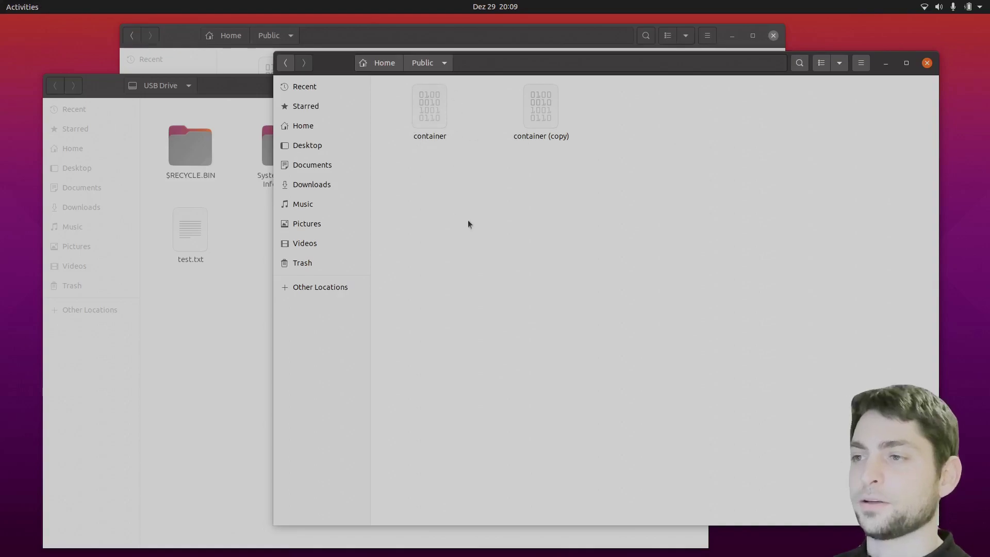
left_click(437, 106)
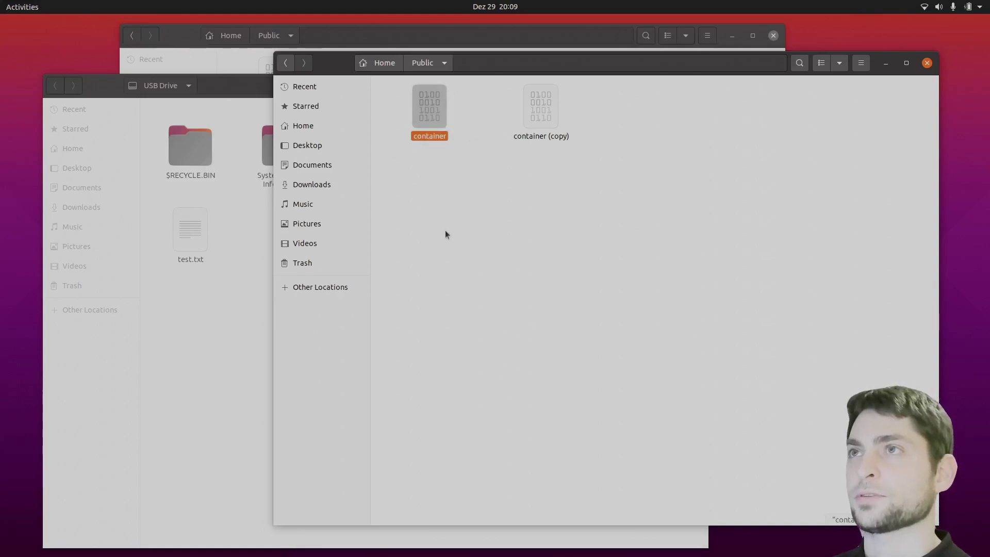